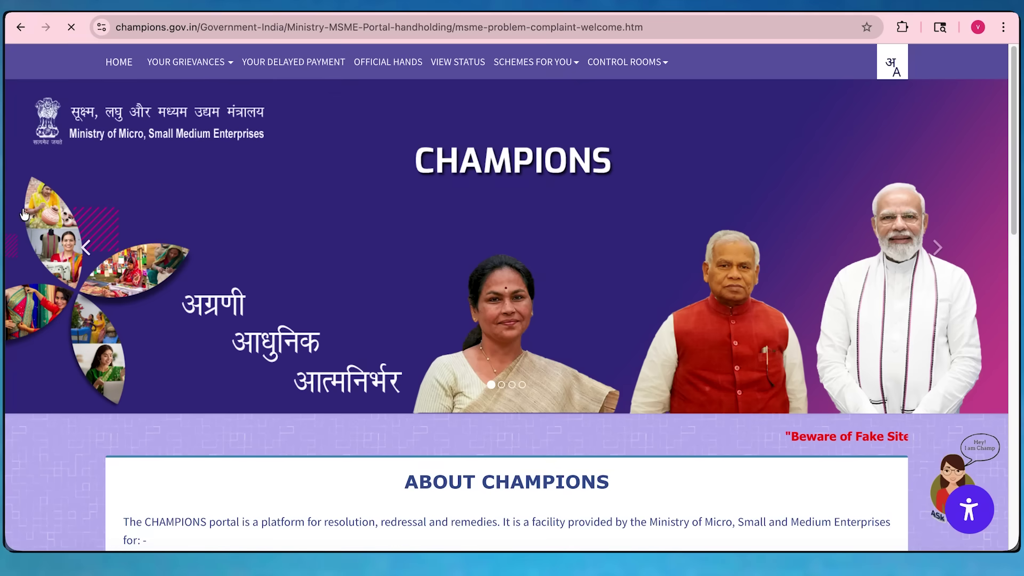
Follow the Udyam Registration link under the footer's Useful Links to udyamregistration.gov.in.
scroll(181, 229, "down", 8)
scroll(190, 231, "down", 8)
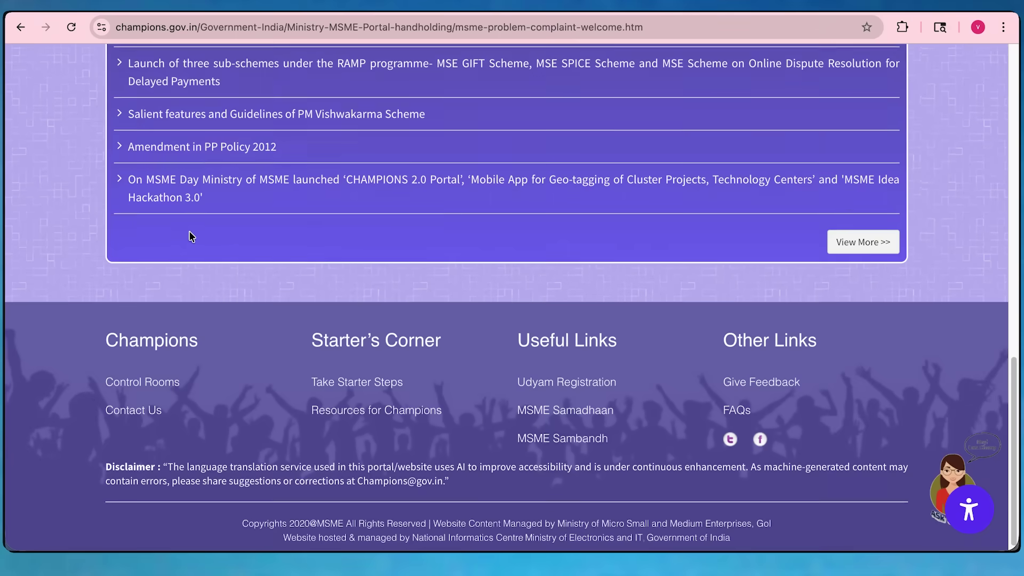
left_click_drag(517, 335, 618, 335)
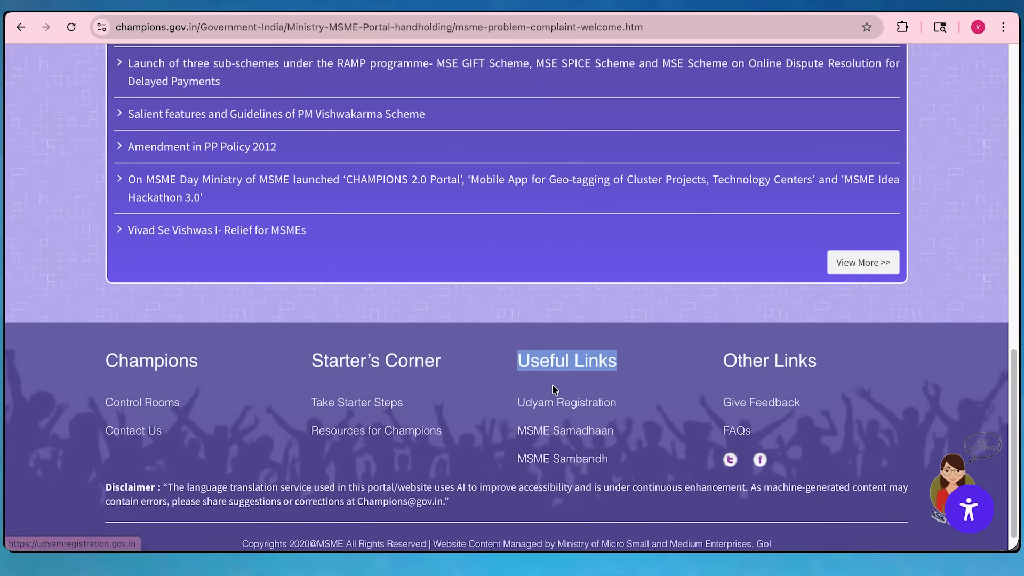
left_click(563, 405)
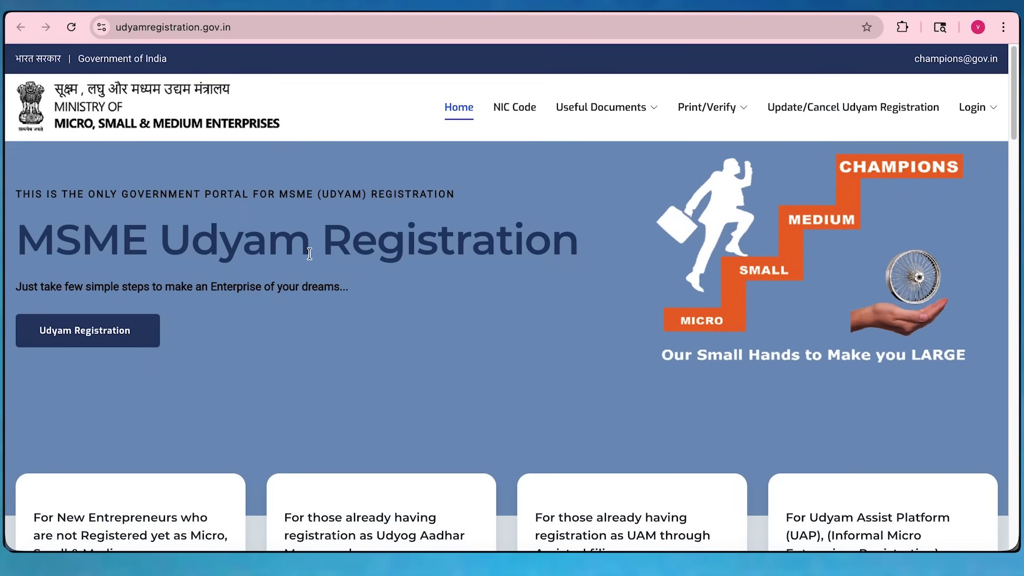
Start a new registration from the home banner to reach the Aadhaar Verification form.
triple_click(331, 245)
left_click(330, 246)
triple_click(331, 246)
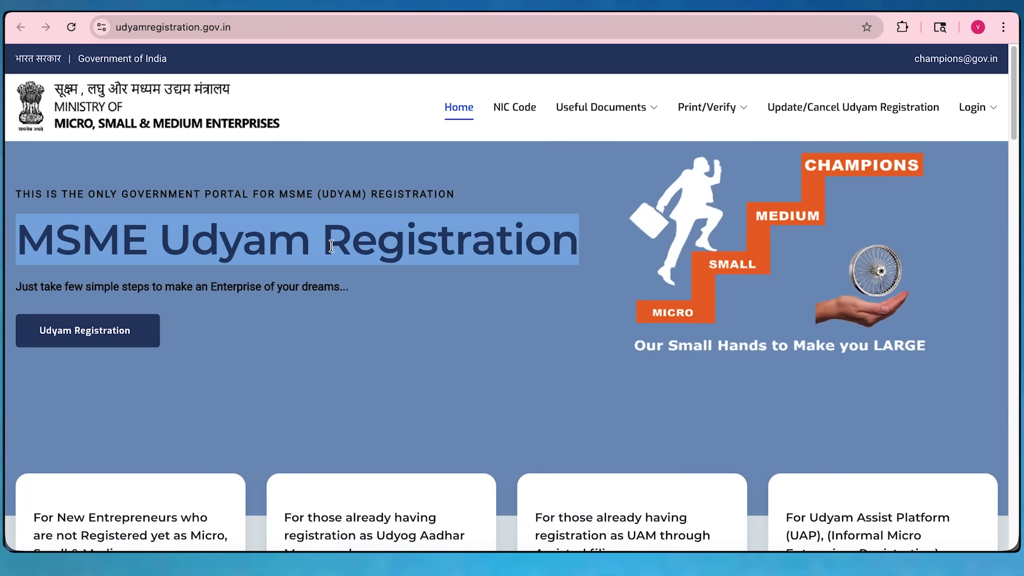
double_click(331, 245)
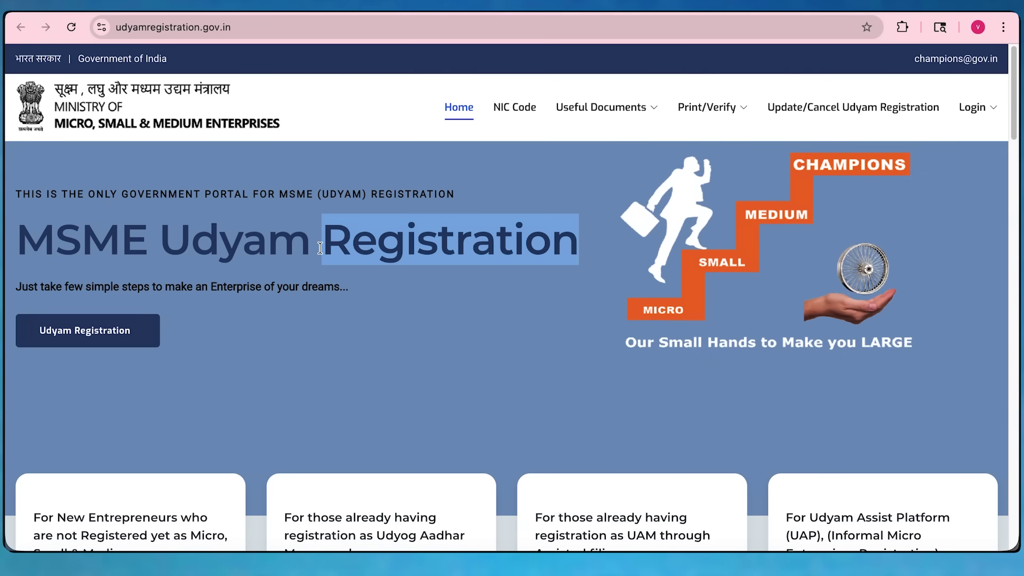
double_click(324, 248)
left_click(324, 248)
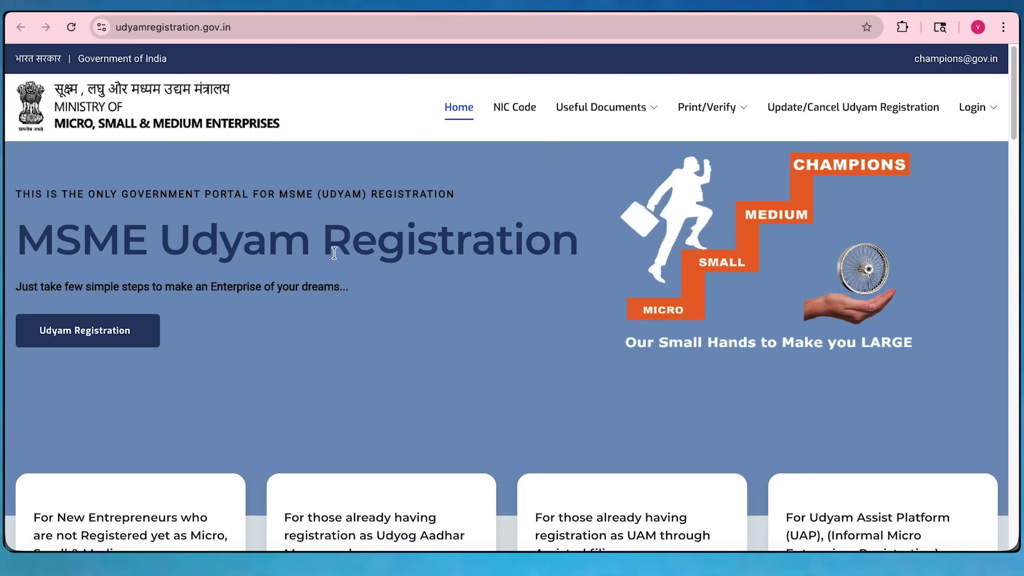
left_click(81, 342)
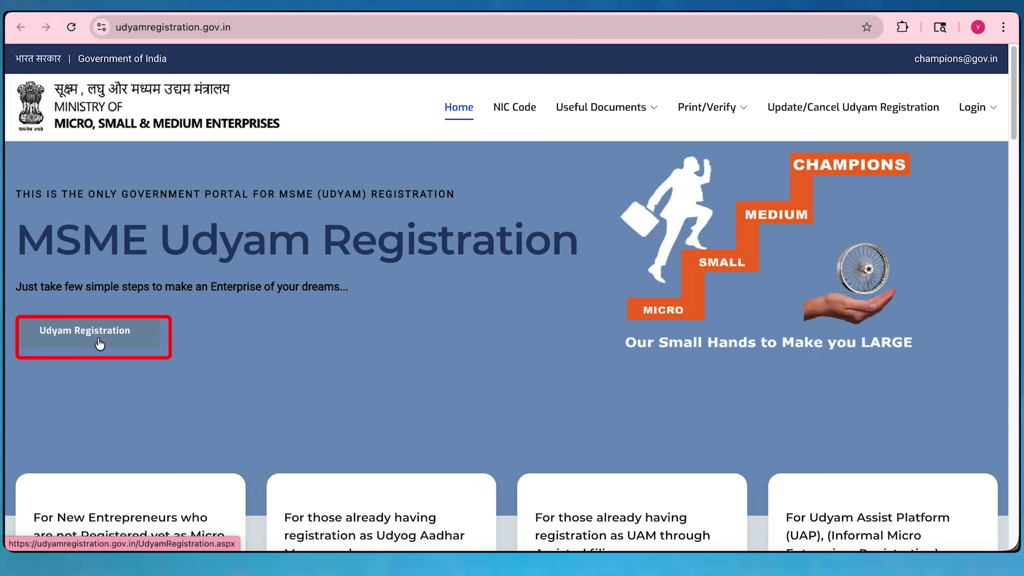
left_click(89, 329)
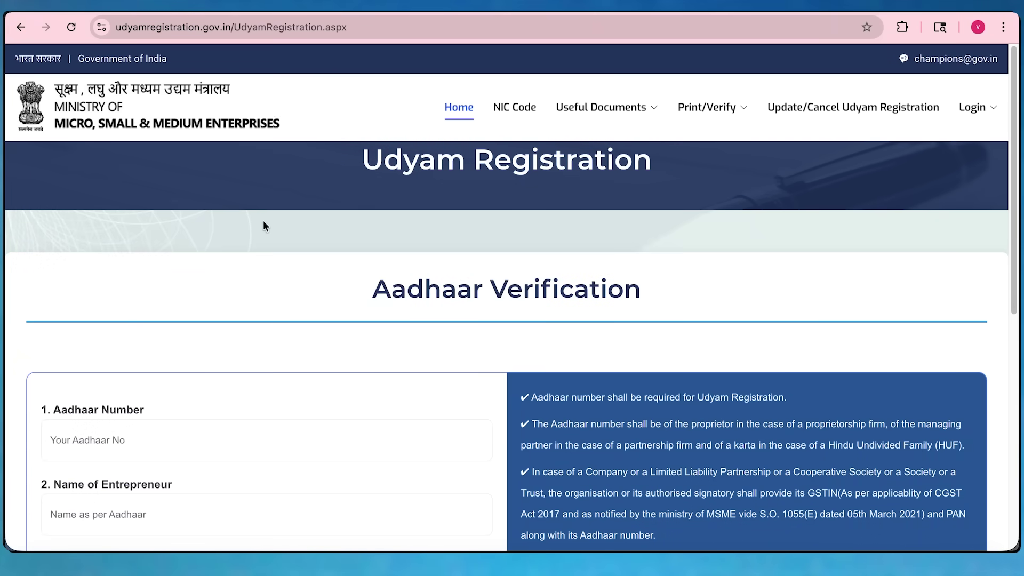
Fill in the Aadhaar number and entrepreneur's name, then request the OTP via Validate & Generate OTP.
scroll(262, 219, "down", 1)
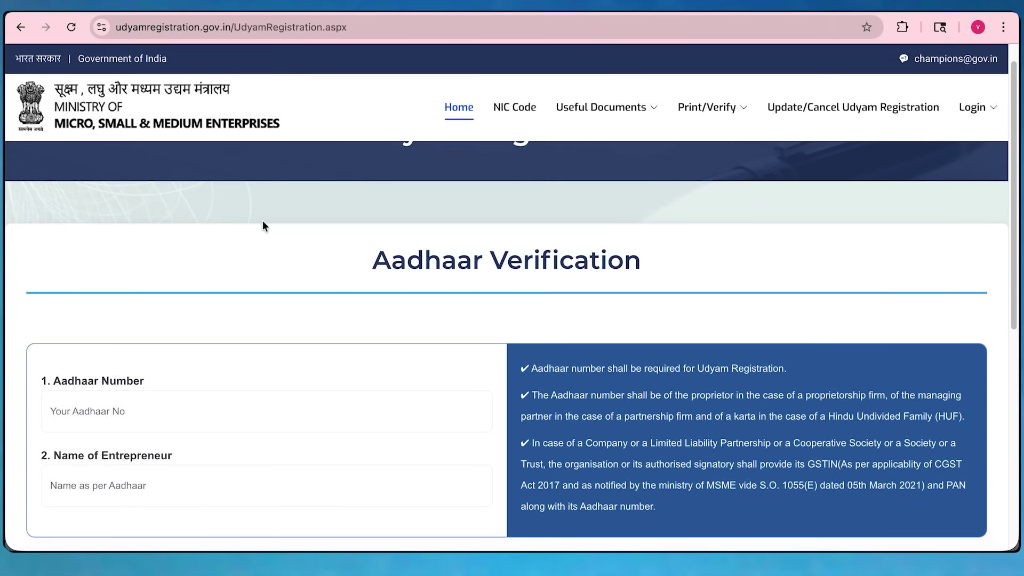
scroll(262, 220, "up", 1)
scroll(263, 222, "down", 2)
scroll(262, 222, "down", 2)
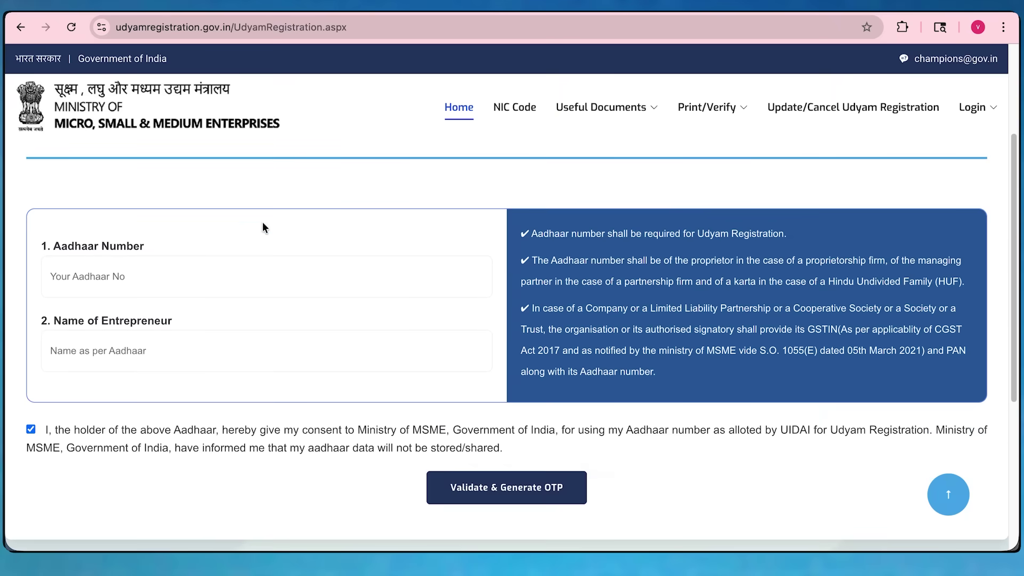
left_click(102, 282)
left_click(104, 355)
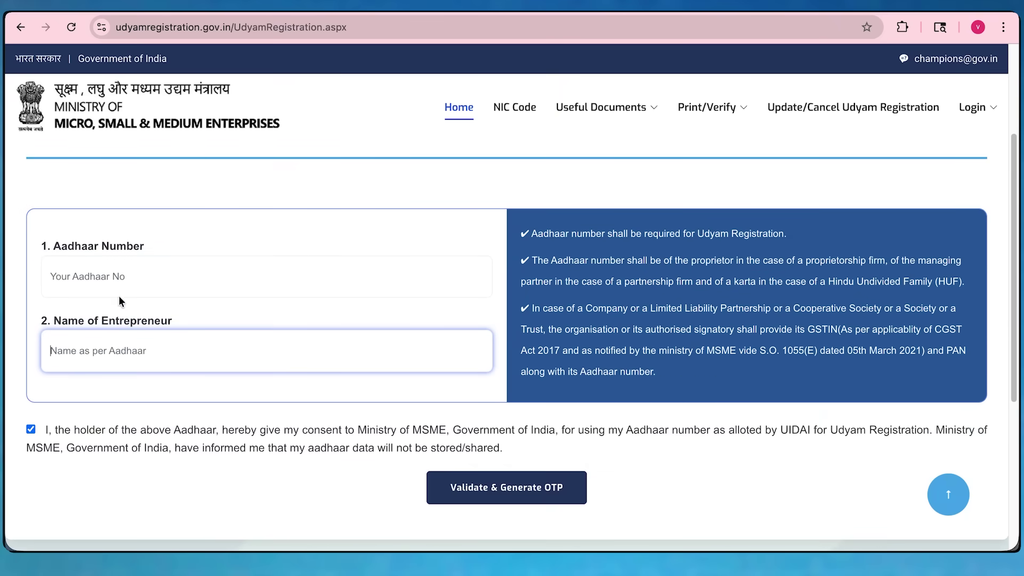
left_click(118, 282)
left_click(128, 345)
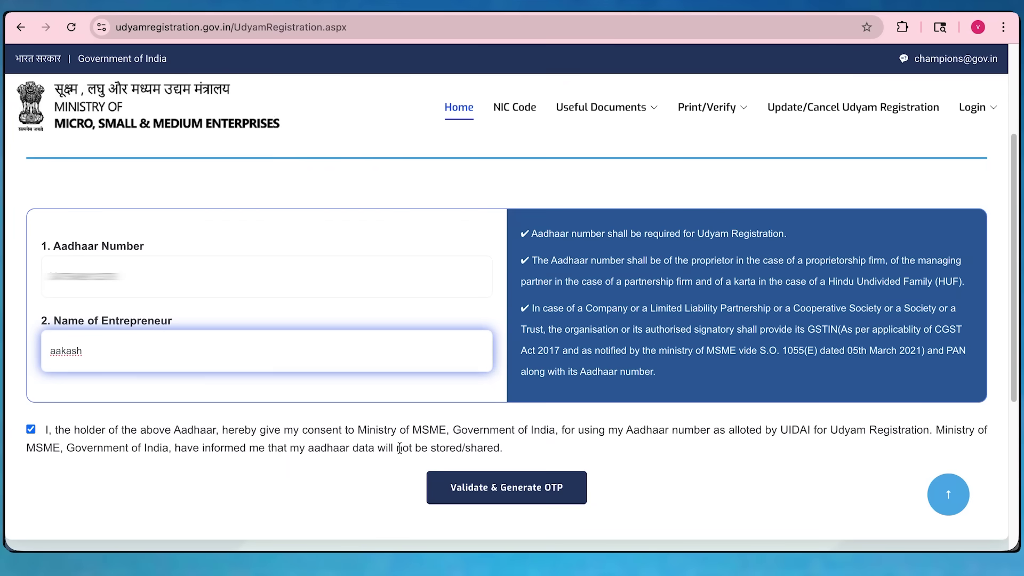
left_click(498, 495)
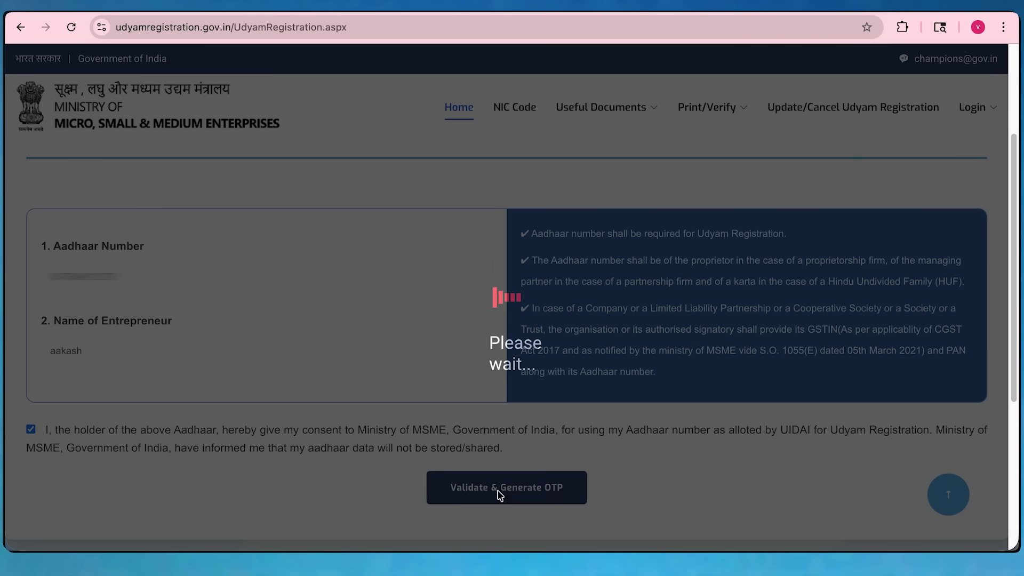
Enter the received OTP code and validate it to verify the Aadhaar.
scroll(469, 462, "down", 3)
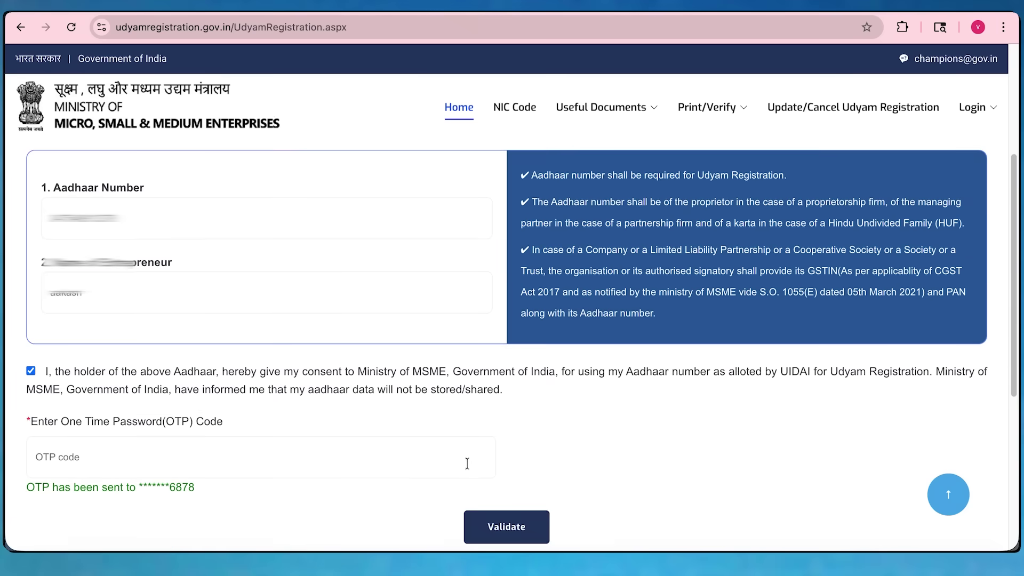
left_click(128, 355)
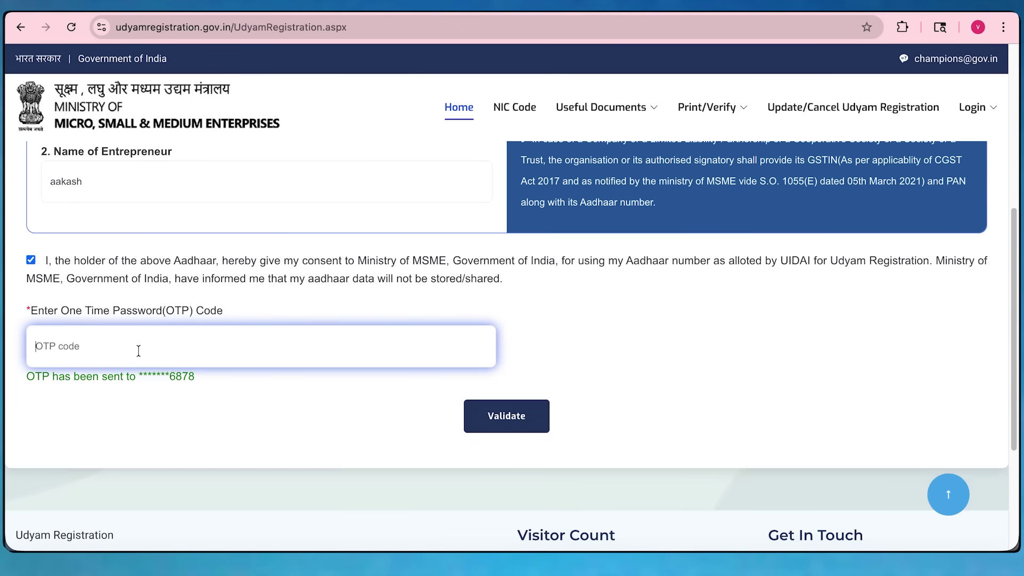
left_click(493, 417)
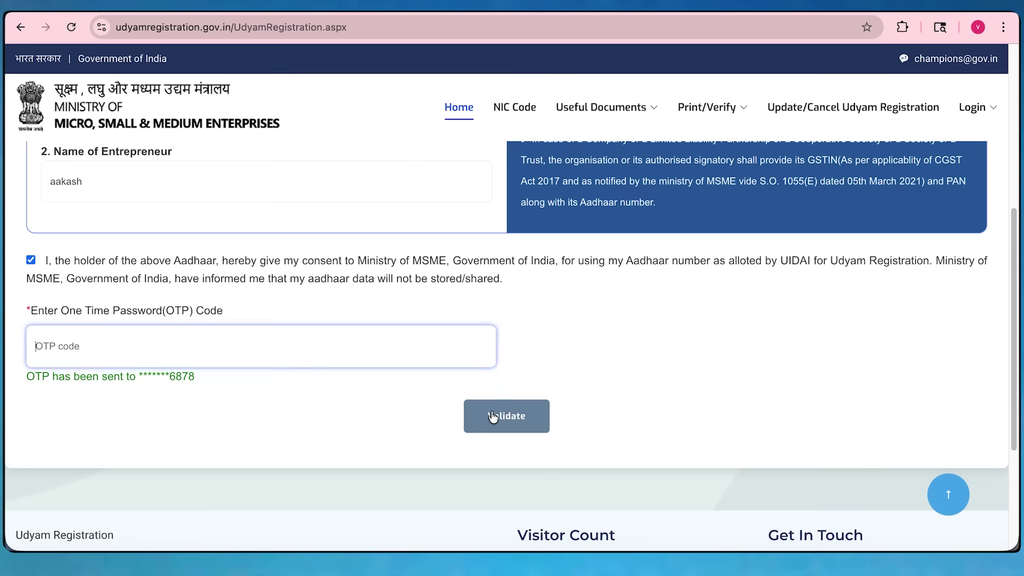
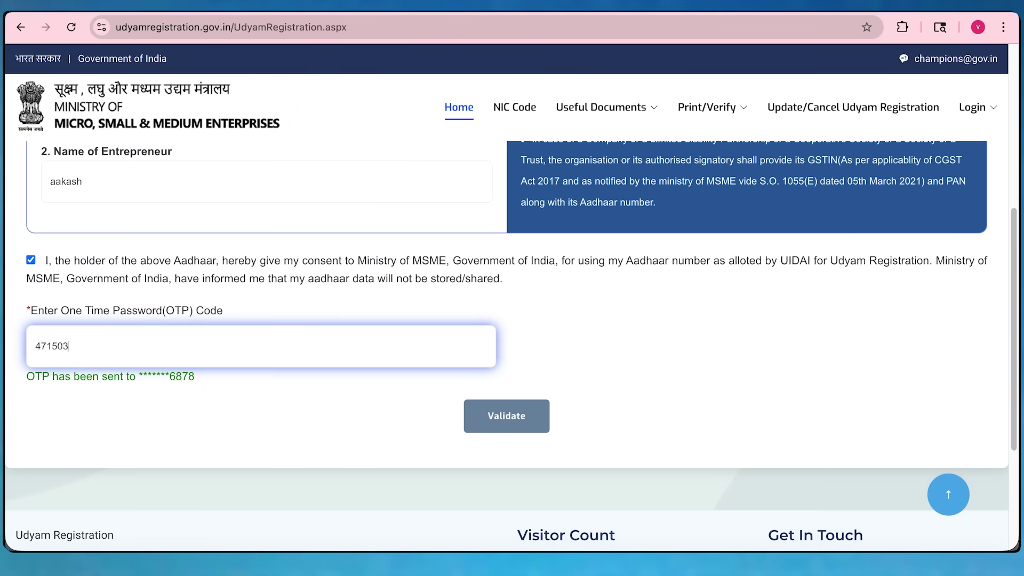
left_click(476, 417)
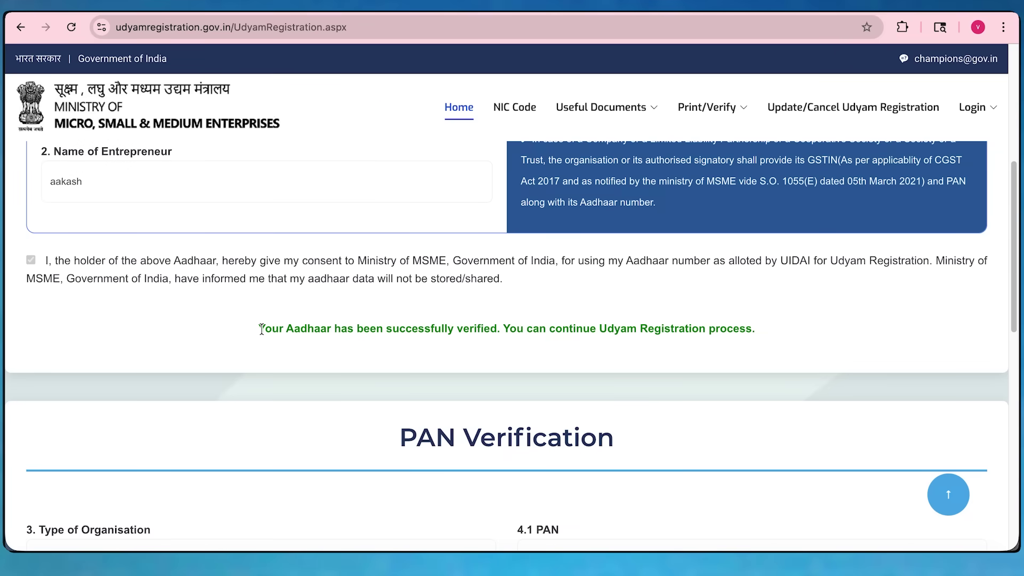
Review the Aadhaar verification success message and scroll down to PAN Verification.
triple_click(263, 328)
triple_click(368, 328)
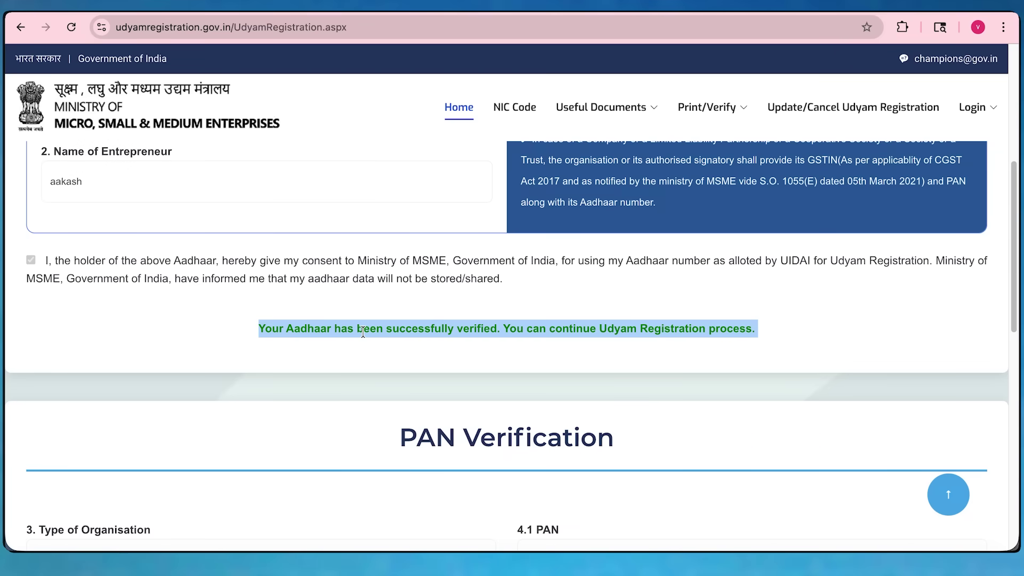
left_click(406, 344)
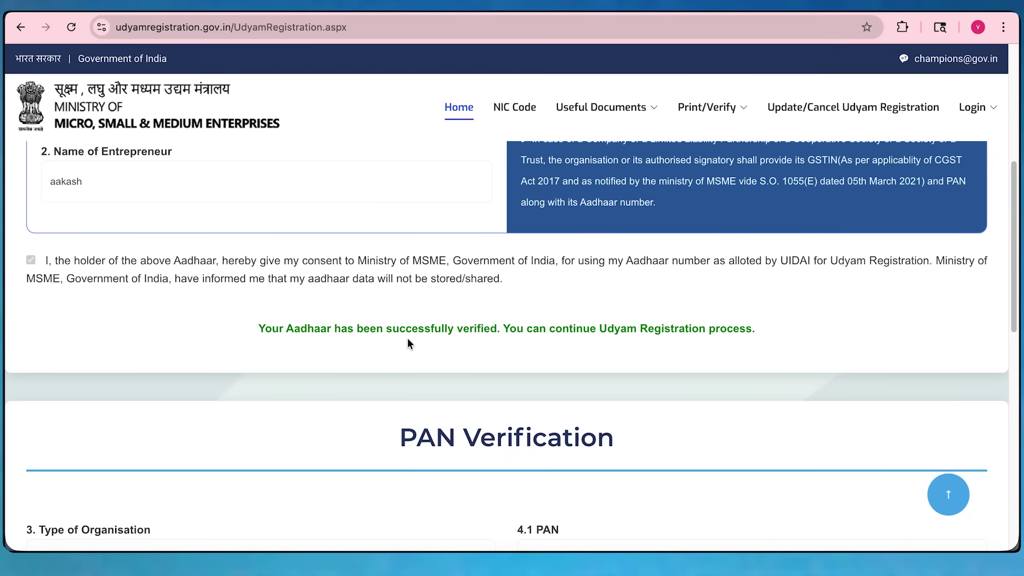
scroll(408, 342, "down", 3)
scroll(408, 343, "down", 3)
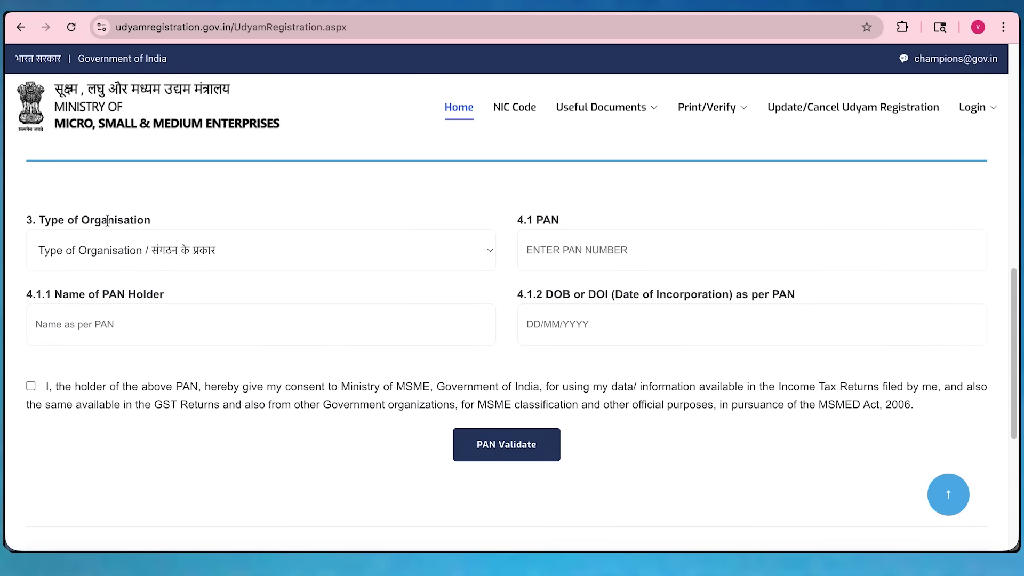
Enter PAN details for a Proprietary organisation, including PAN holder name and date of birth, and validate.
left_click(120, 250)
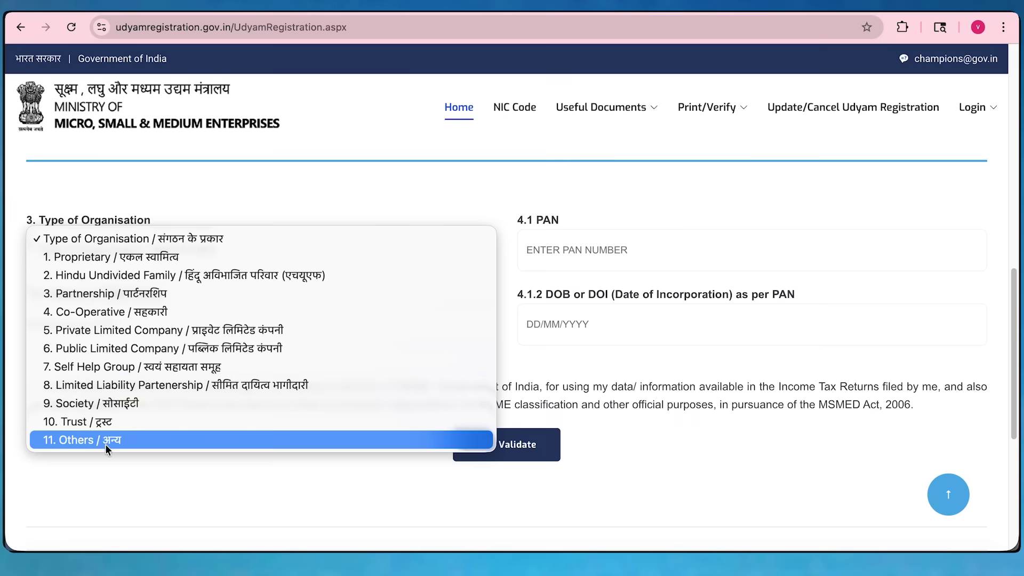
left_click(149, 258)
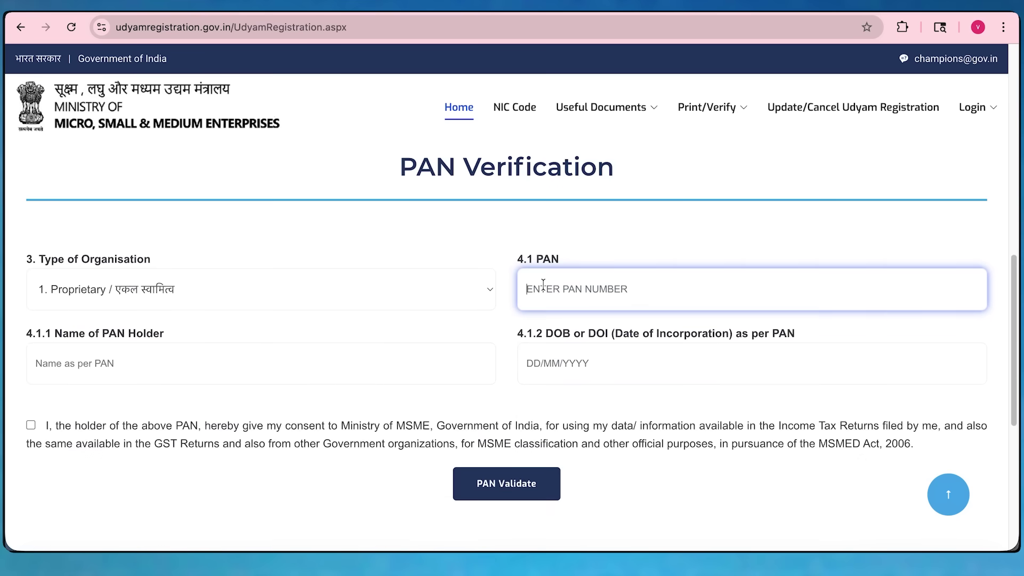
left_click(90, 353)
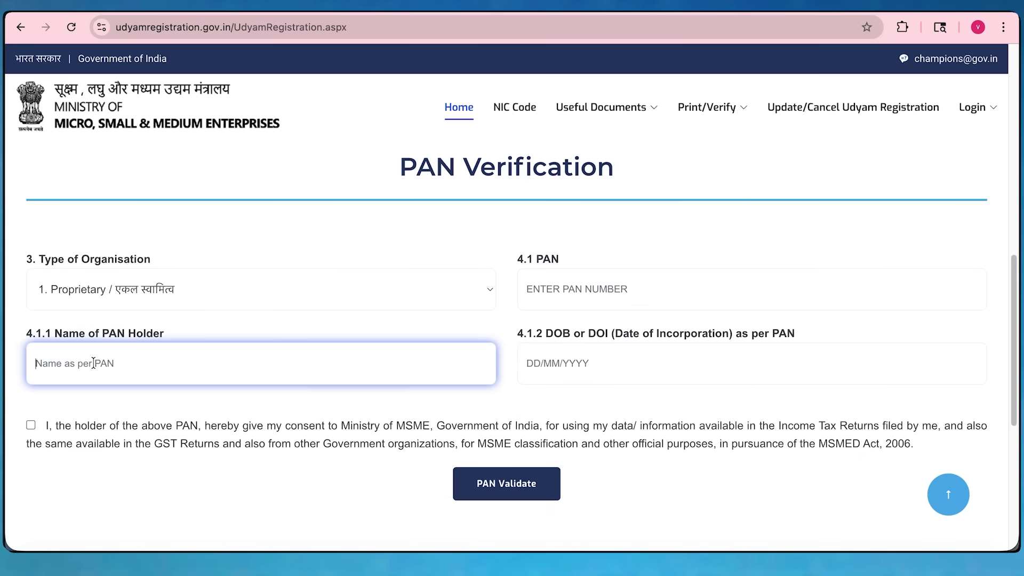
left_click(624, 374)
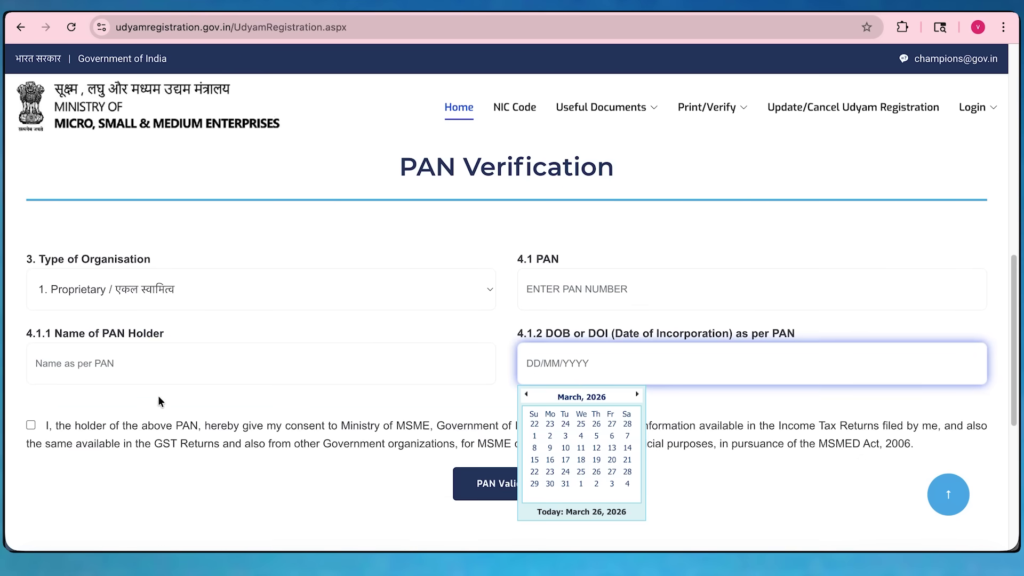
left_click(72, 414)
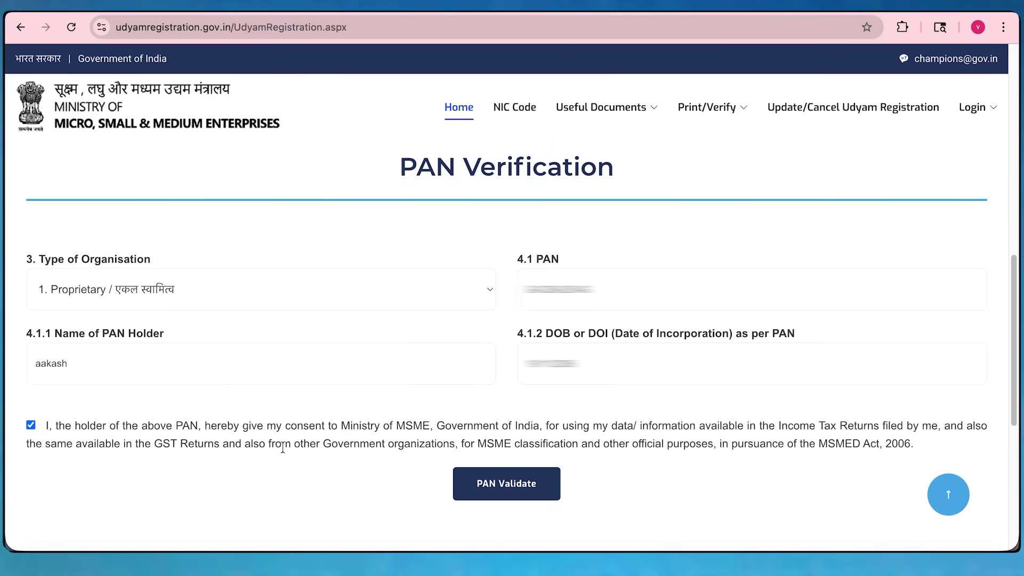
left_click(504, 484)
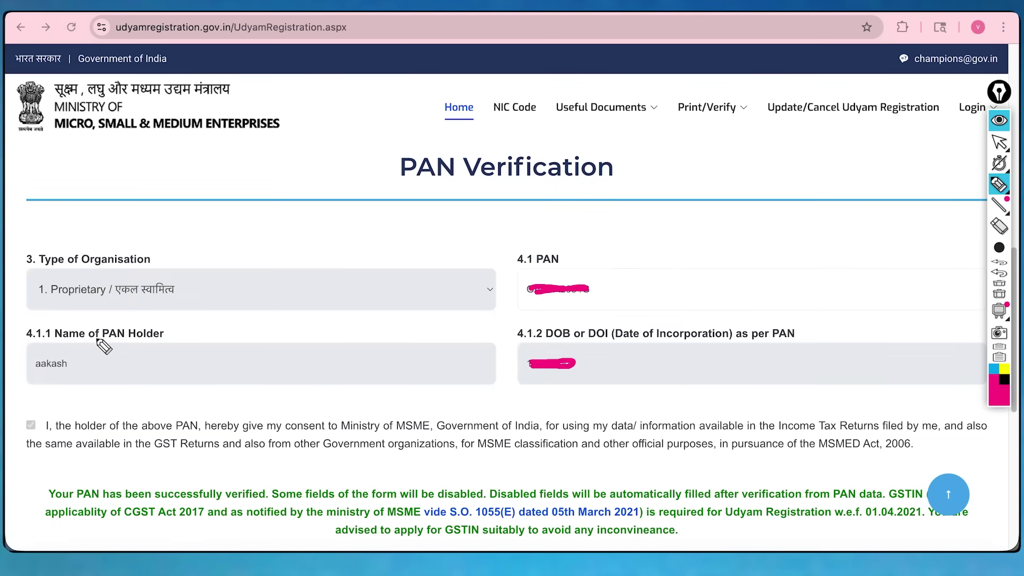
Note the PAN verification success message and continue to the next form section.
mouse_move(32, 456)
left_mouse_down()
mouse_move(33, 474)
mouse_move(49, 467)
left_mouse_up()
left_click_drag(88, 502, 239, 503)
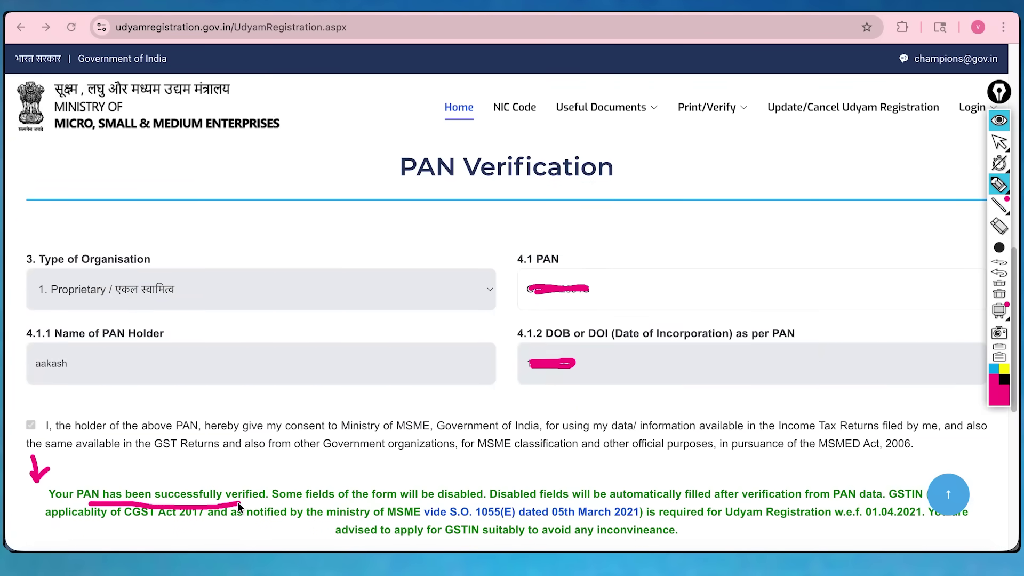
scroll(596, 354, "down", 5)
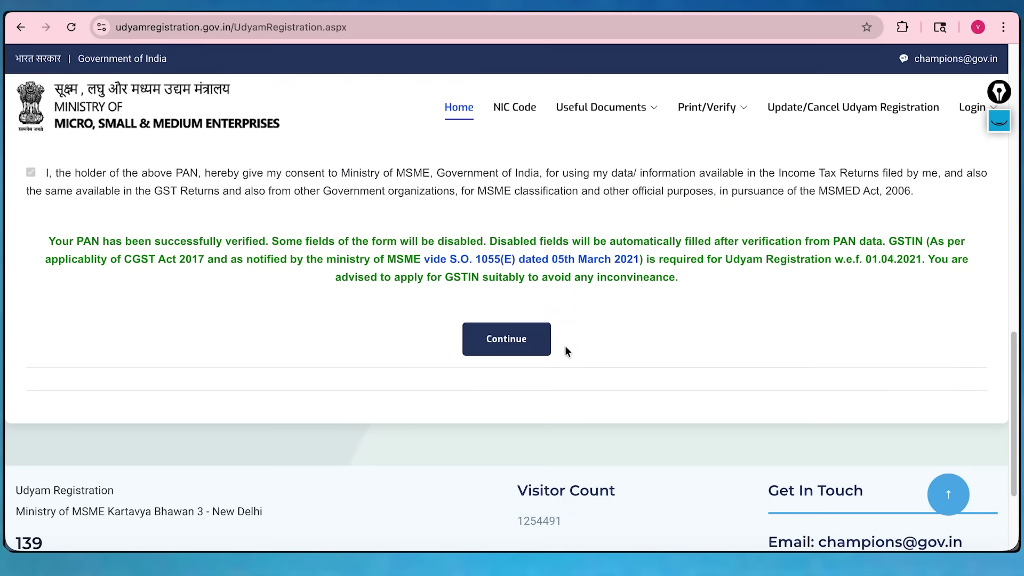
left_click(513, 342)
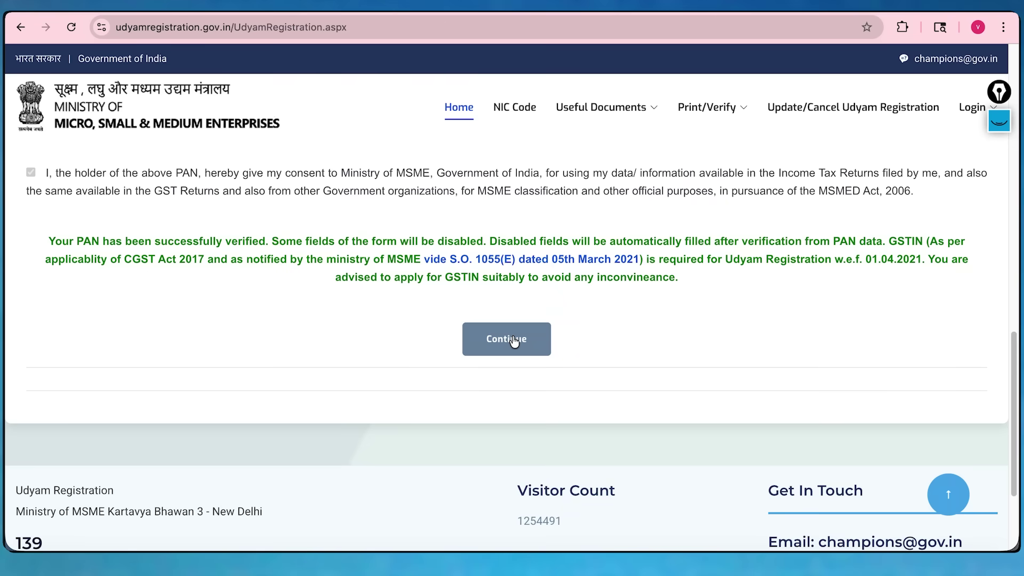
Select No for question 4.3 'Do you have GSTIN?', with the ITR filing question also at No.
scroll(514, 341, "down", 3)
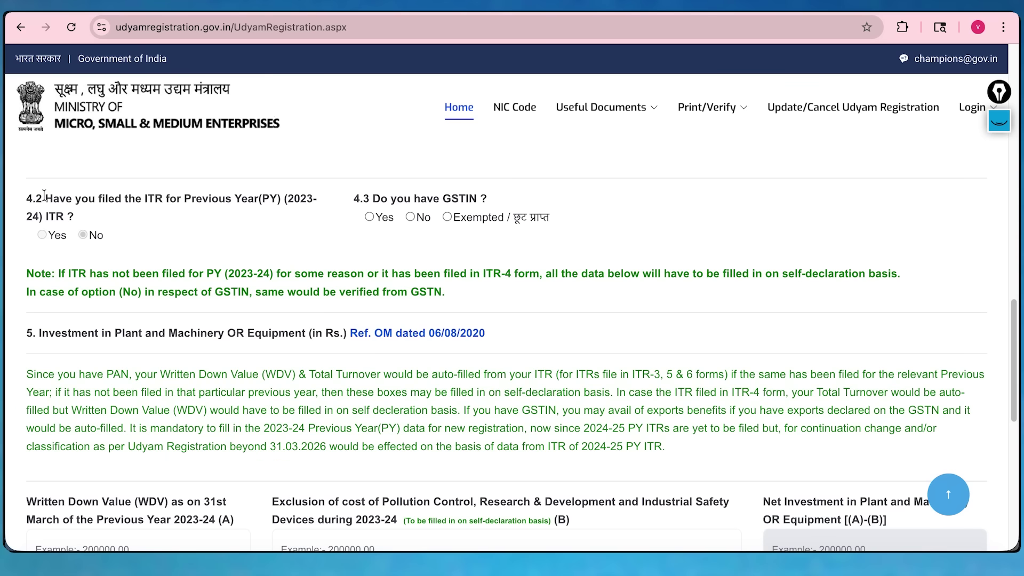
left_click_drag(43, 199, 116, 215)
left_click(116, 215)
triple_click(412, 200)
triple_click(410, 200)
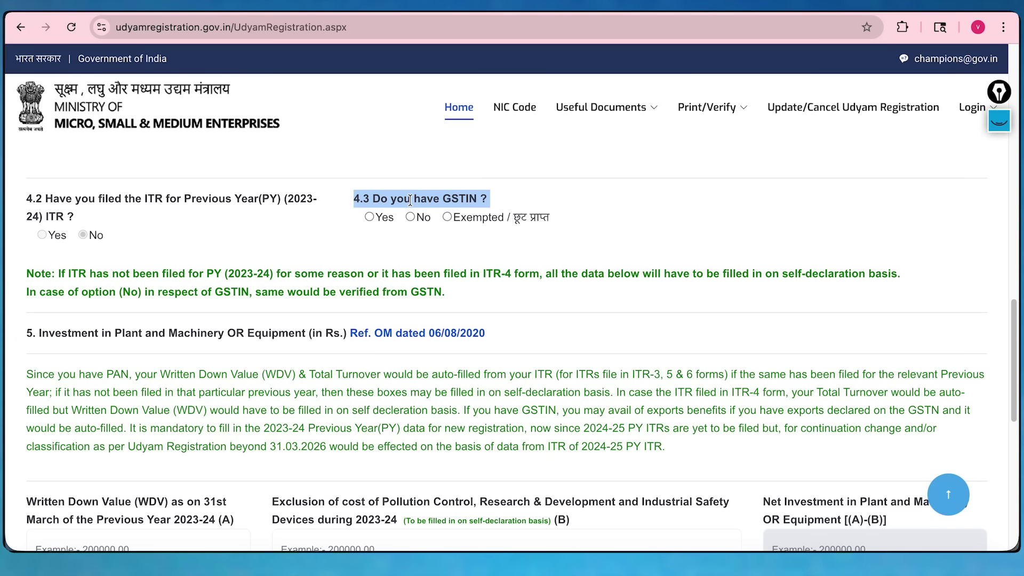
left_click(409, 231)
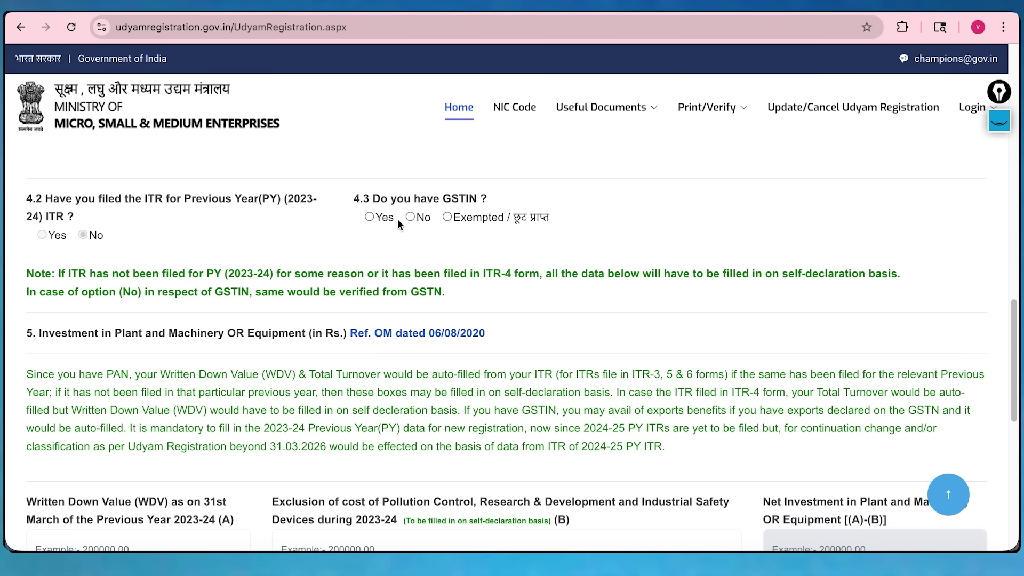
left_click(410, 217)
scroll(403, 229, "down", 3)
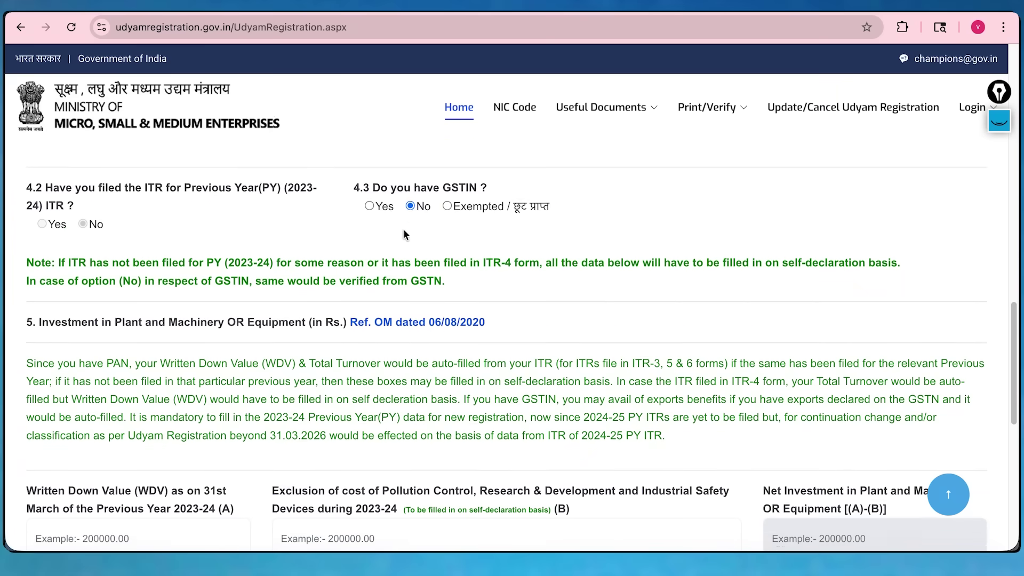
scroll(402, 229, "down", 3)
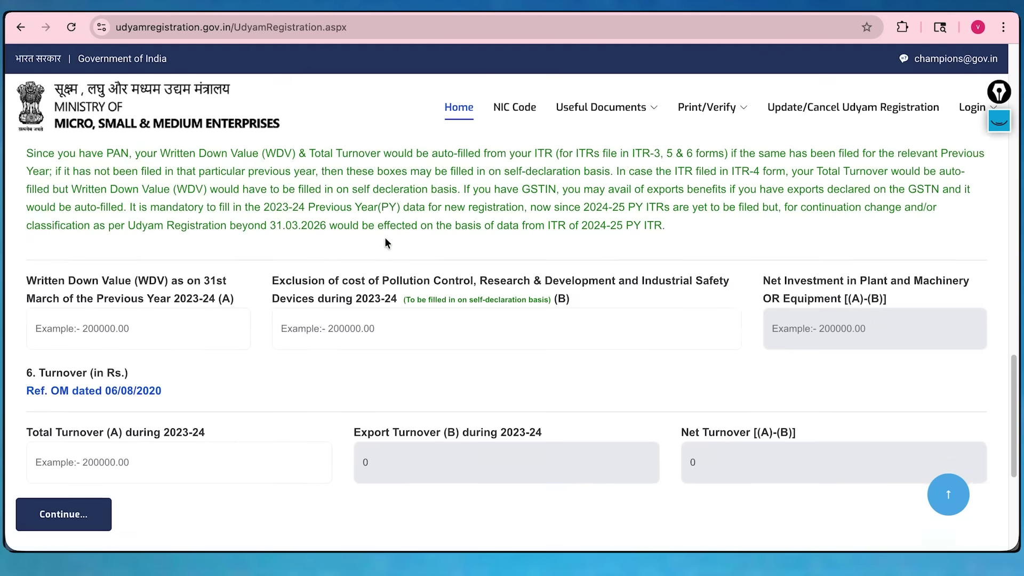
Enter 80000 as the Written Down Value (WDV).
left_click_drag(25, 190, 87, 202)
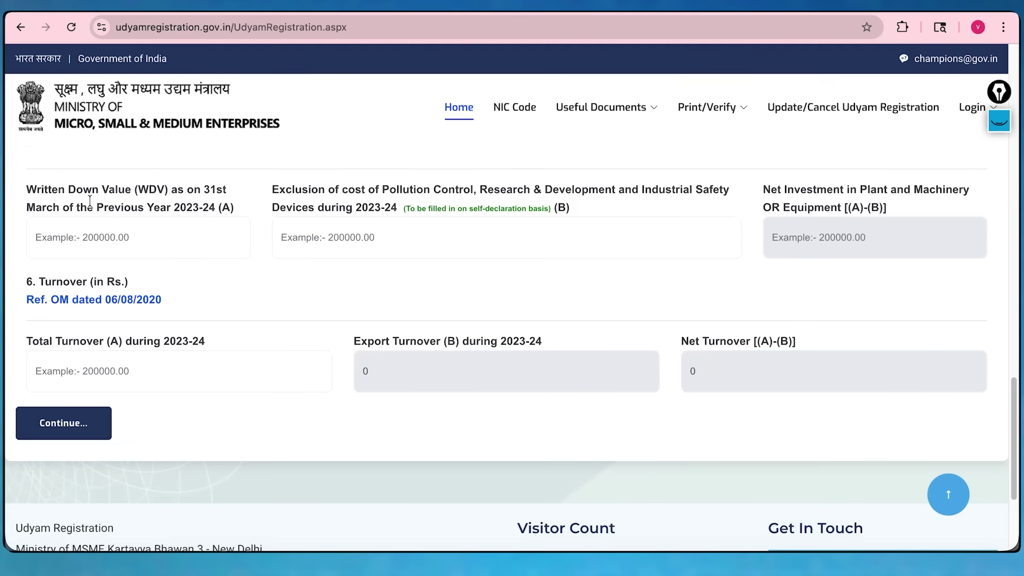
triple_click(96, 207)
triple_click(127, 202)
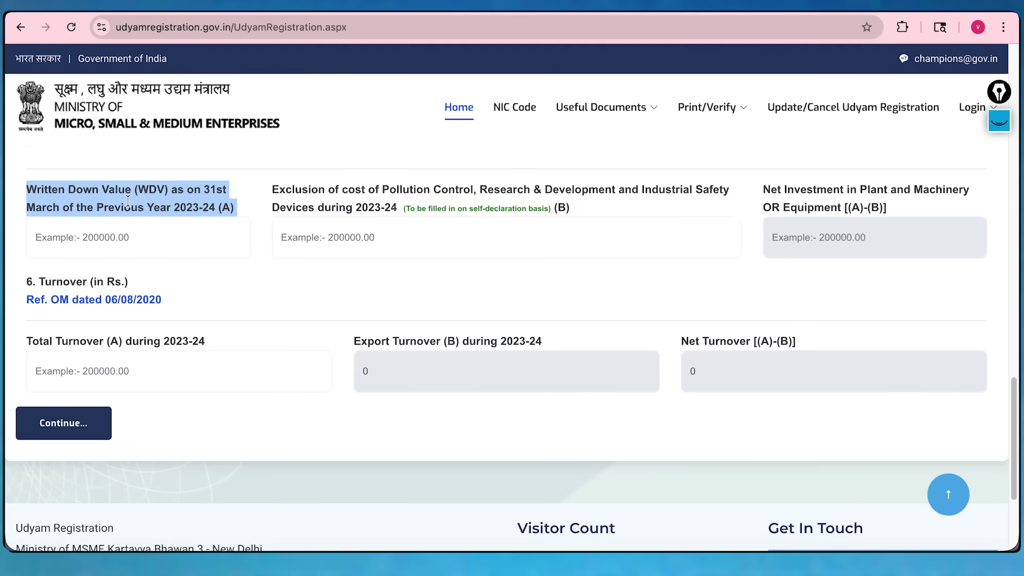
left_click(133, 235)
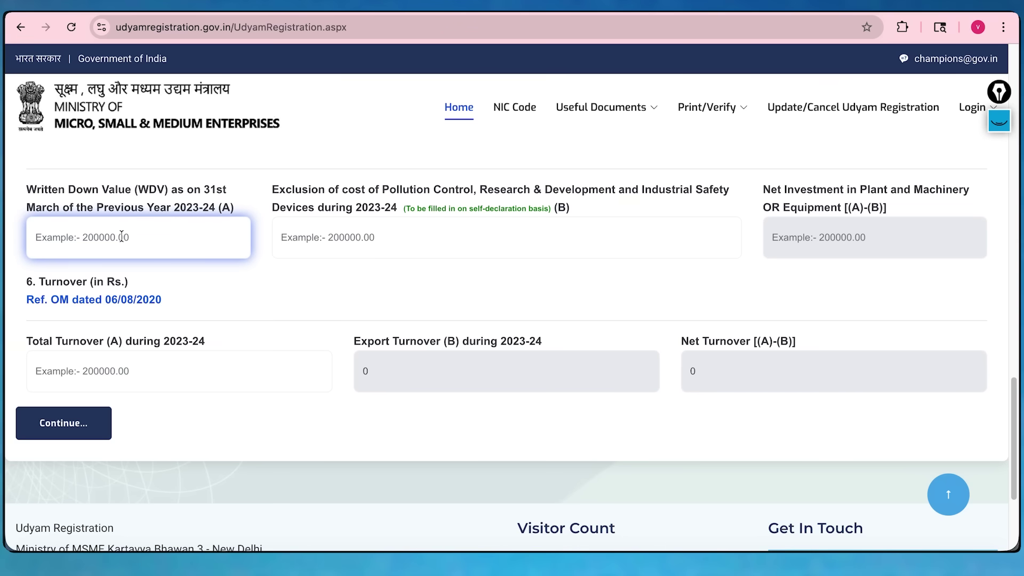
type("80000")
left_click(322, 305)
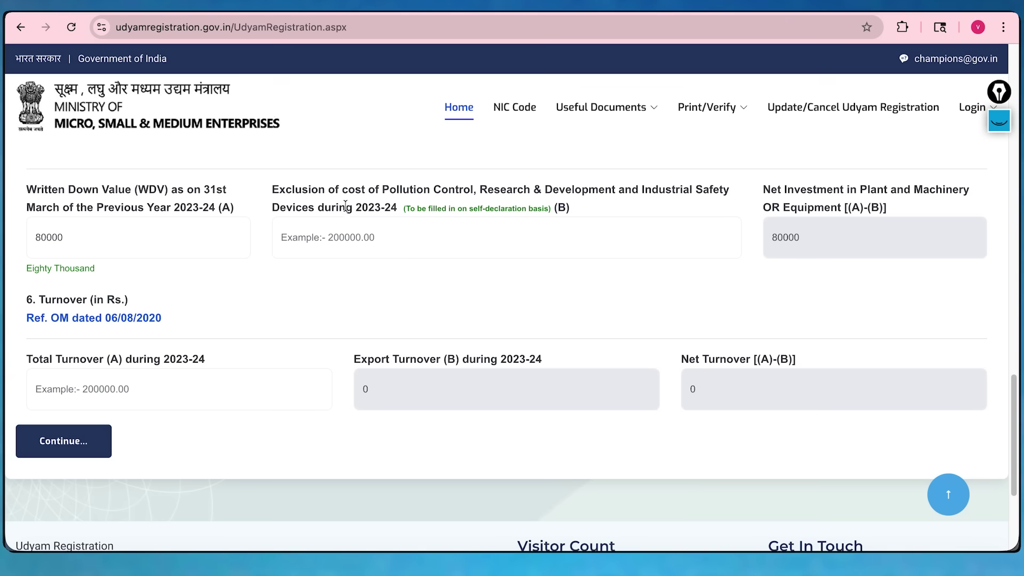
Enter 20000 as the exclusion amount.
left_click_drag(344, 207, 400, 212)
left_click(399, 211)
left_click_drag(454, 187, 548, 192)
triple_click(546, 191)
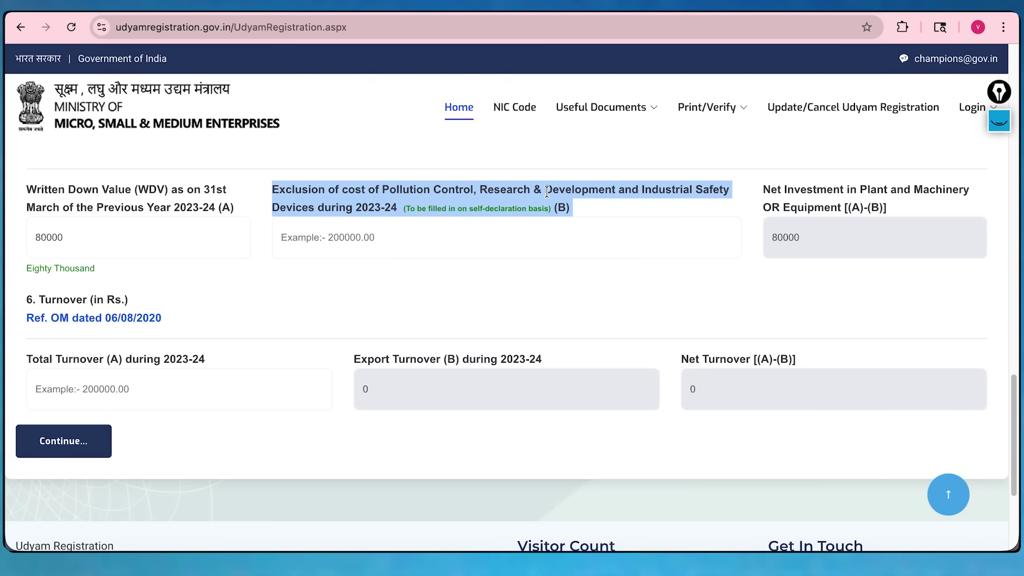
triple_click(379, 209)
left_click(634, 188)
left_click_drag(661, 189, 647, 205)
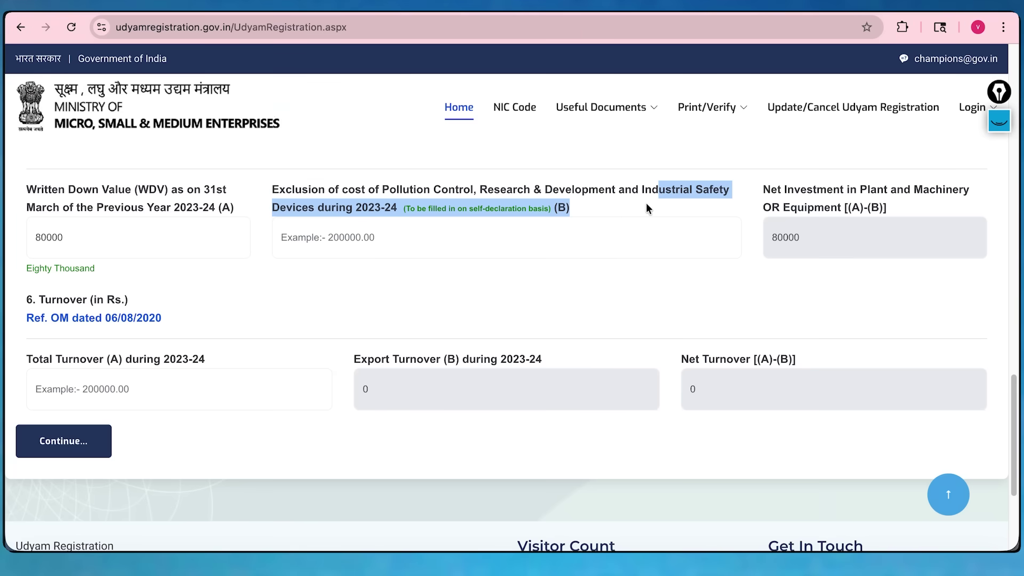
left_click(443, 226)
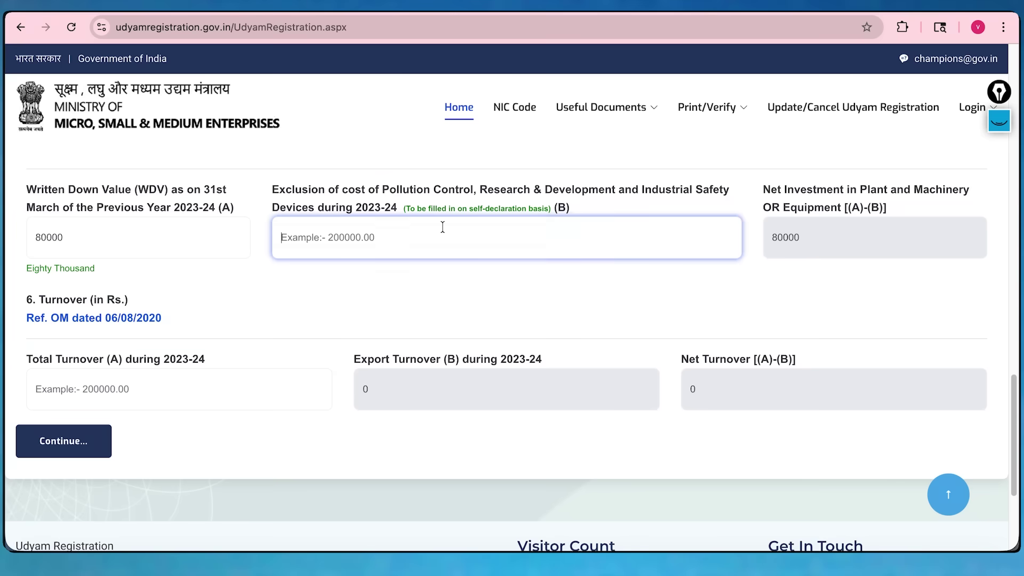
type("20000")
left_click(166, 235)
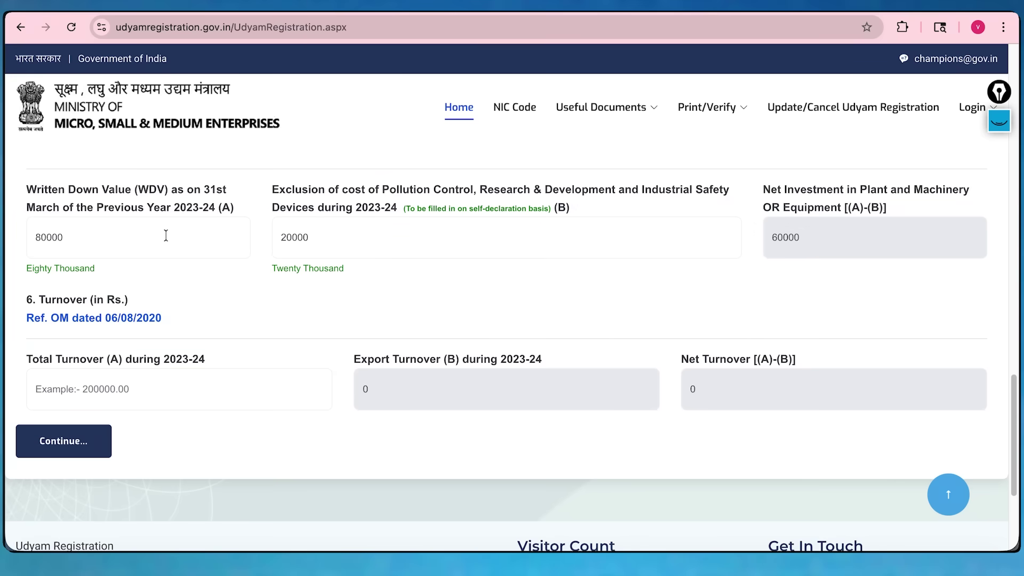
Check the computed Net Investment of 60000 from 80000 WDV minus 20000 exclusion.
left_click_drag(128, 233, 43, 226)
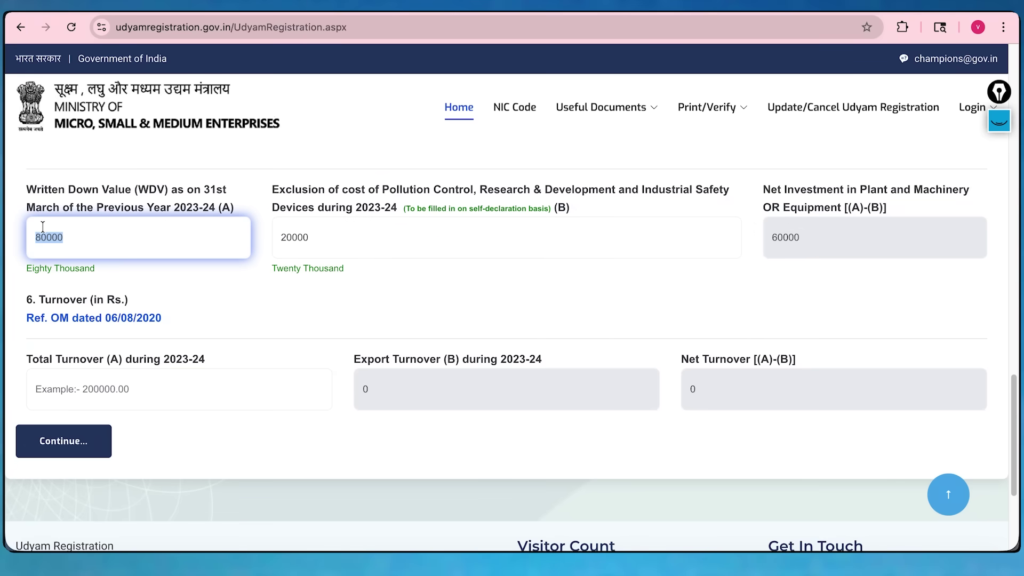
left_click_drag(324, 235, 273, 231)
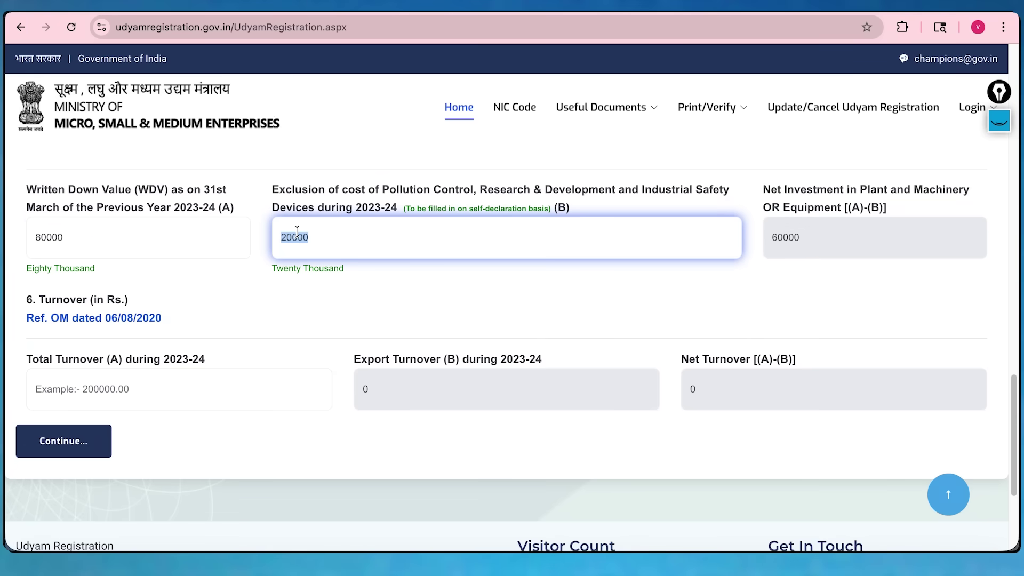
left_click(274, 233)
left_click_drag(763, 189, 815, 215)
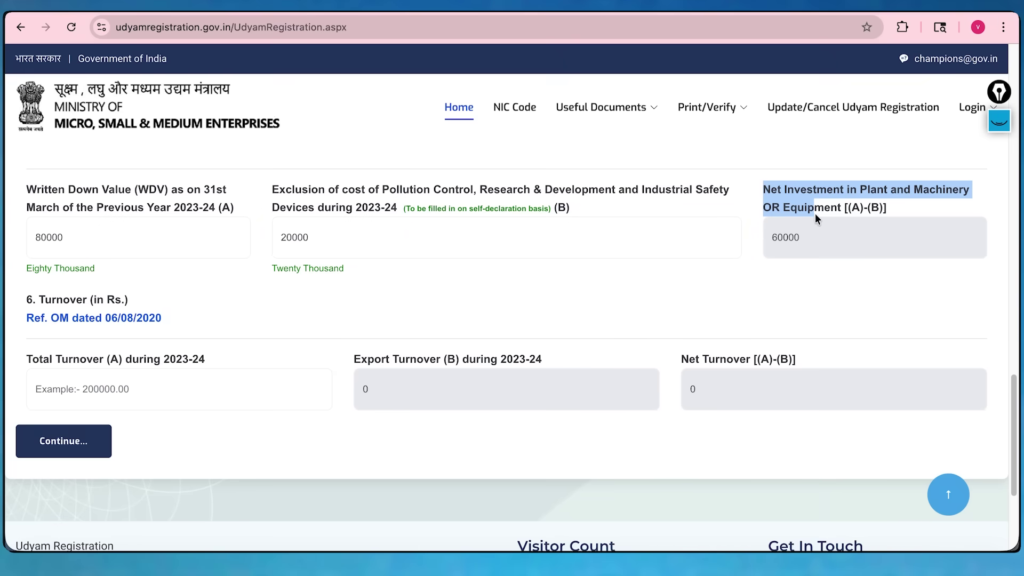
left_click(804, 234)
triple_click(773, 208)
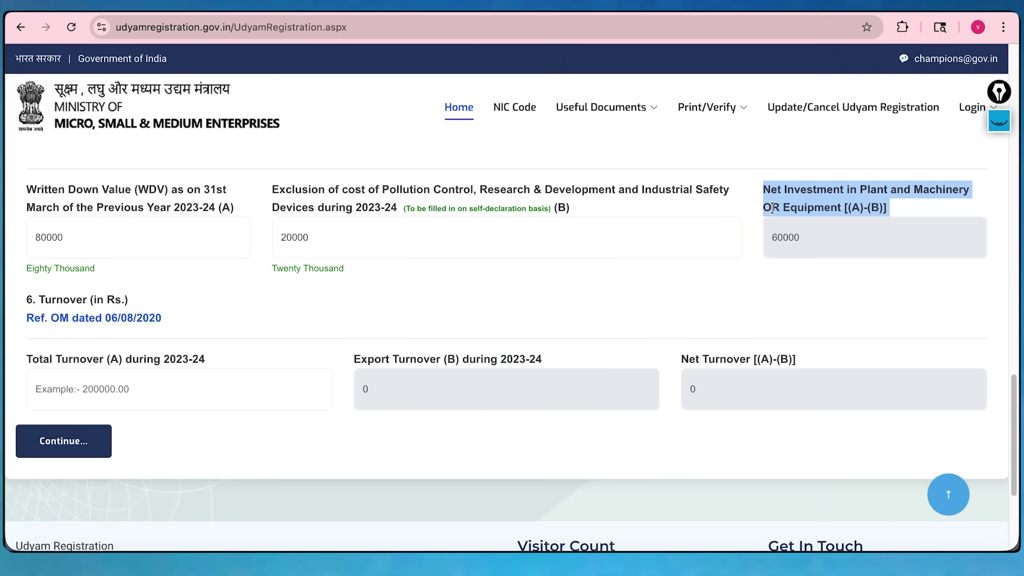
left_click(793, 235)
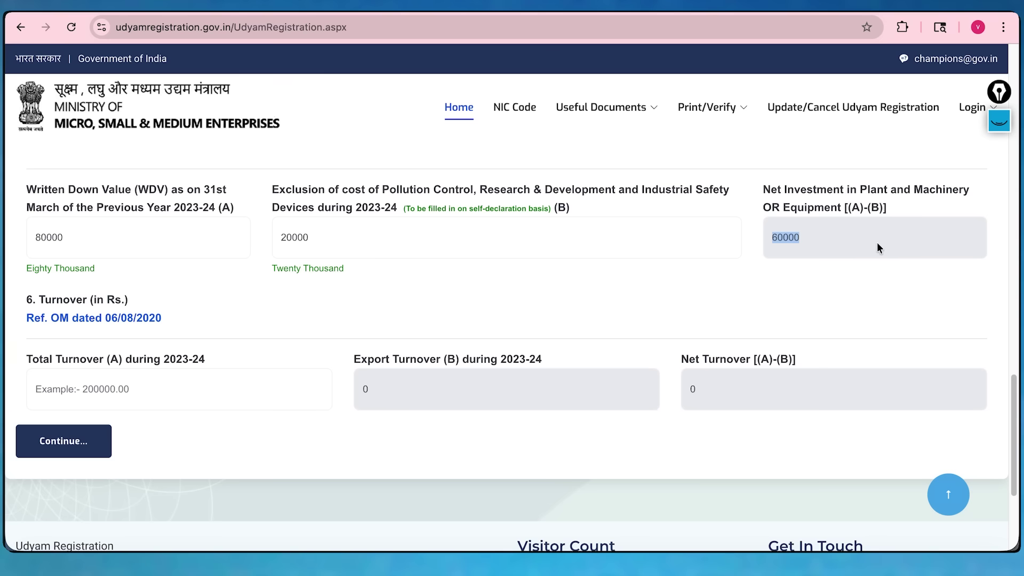
left_click(832, 239)
Enter 50000 as Total Turnover (A) and continue to Basic Details.
triple_click(130, 354)
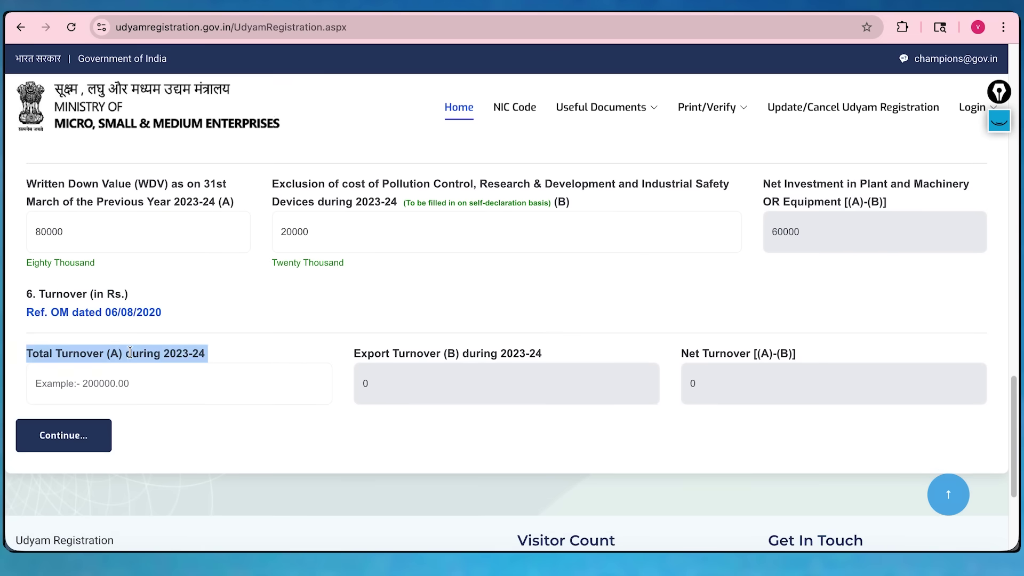
left_click(130, 352)
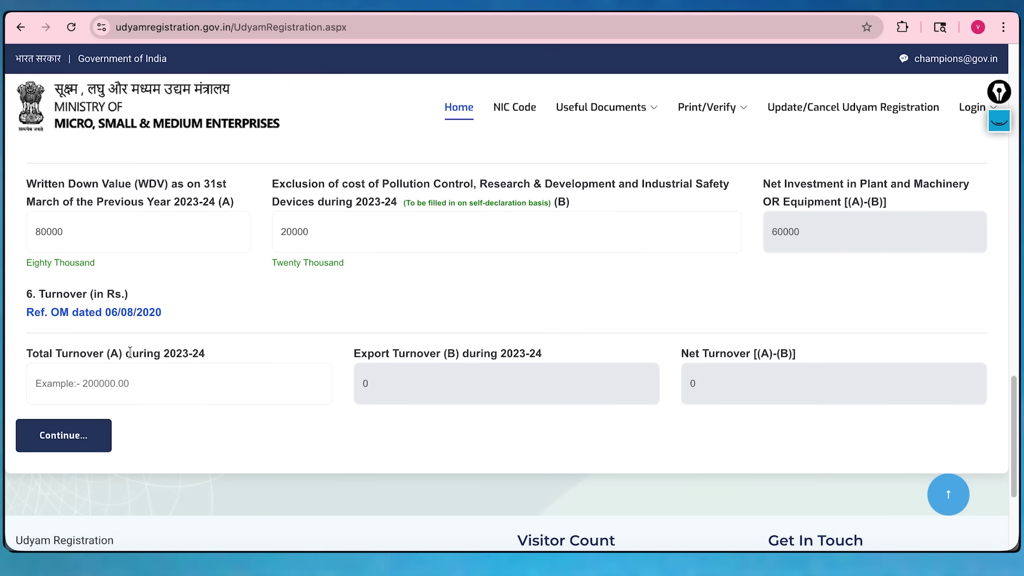
left_click(109, 370)
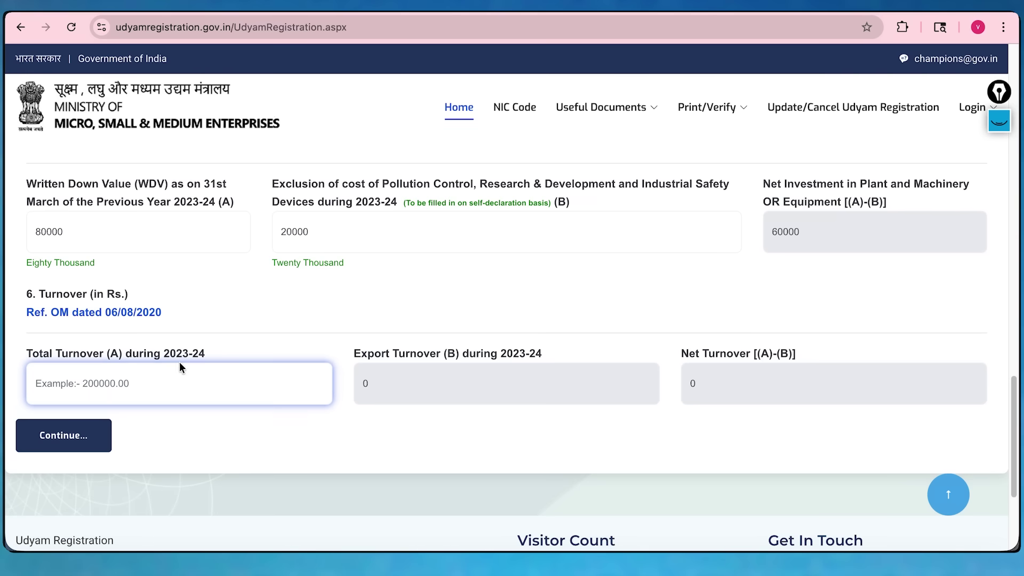
type("50000")
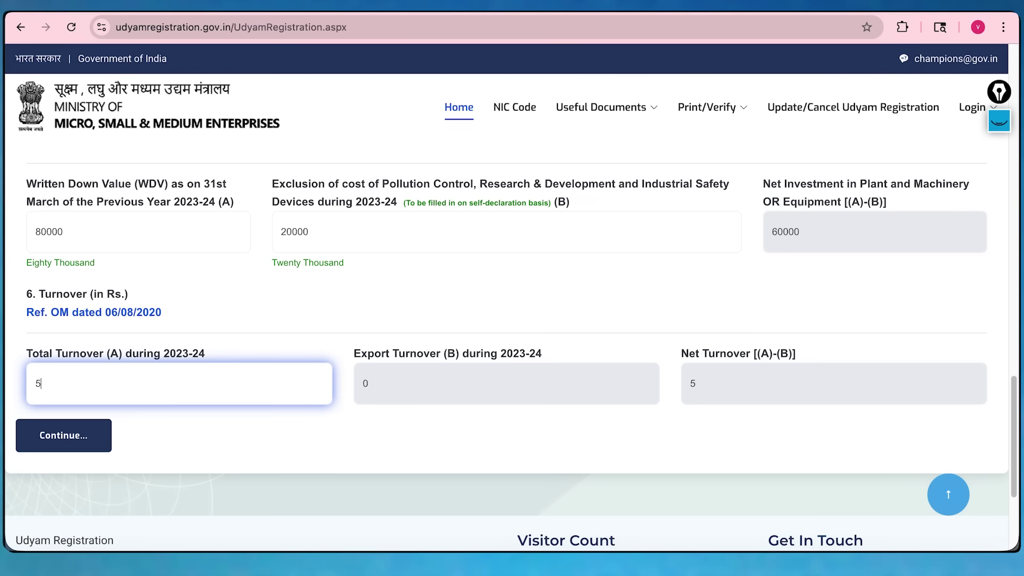
left_click(206, 413)
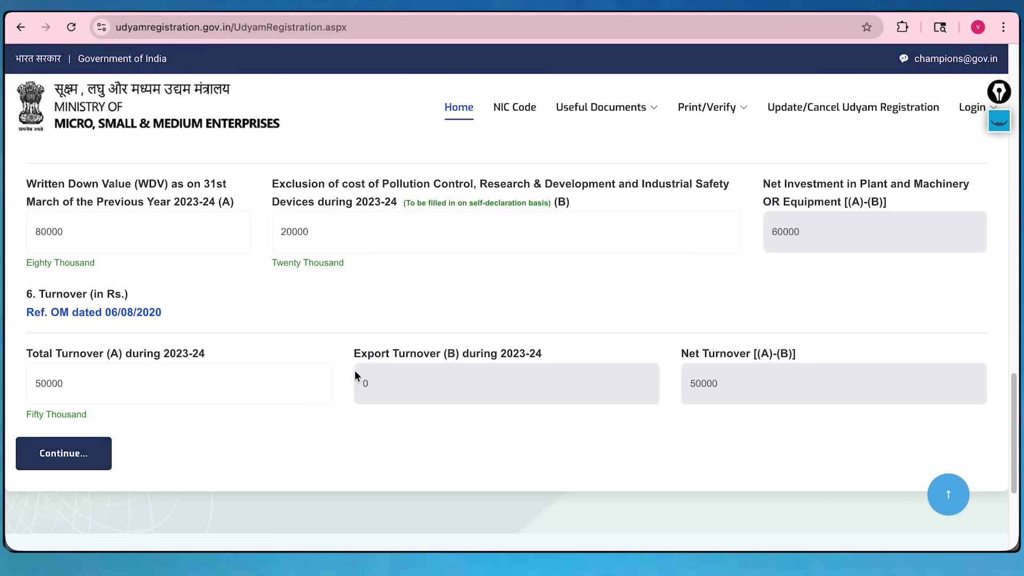
left_click(93, 452)
scroll(91, 443, "down", 2)
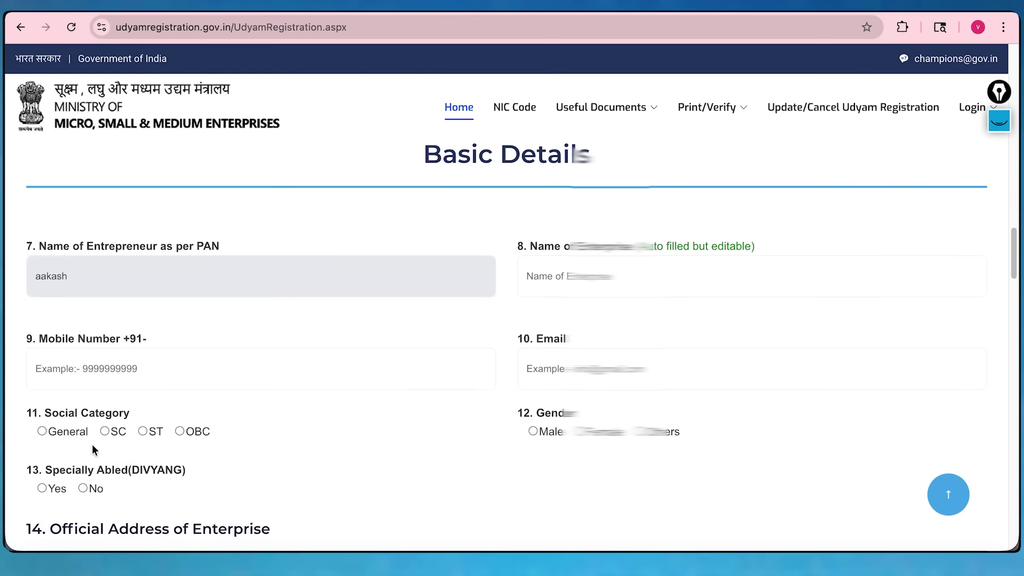
scroll(91, 445, "up", 2)
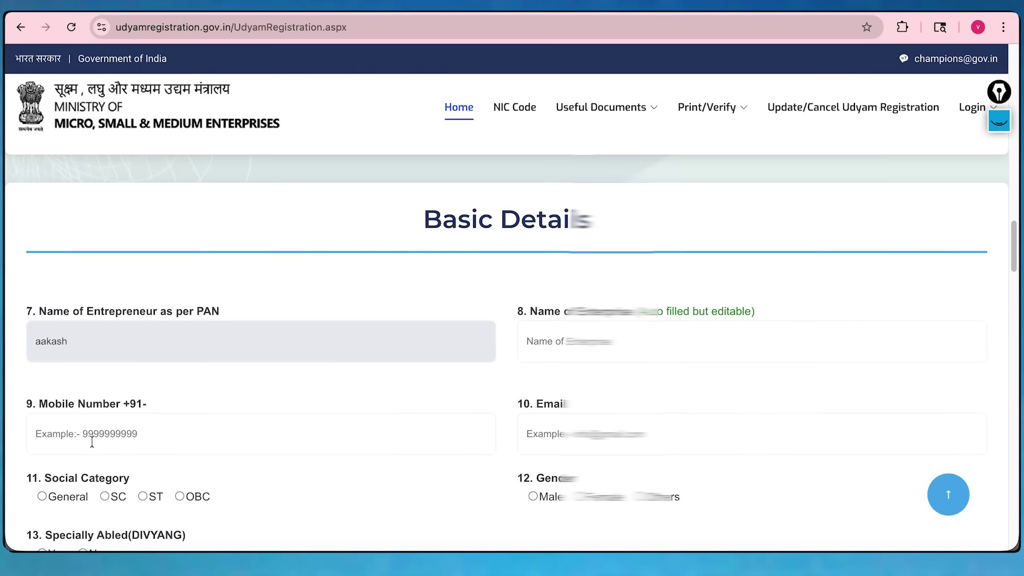
scroll(92, 442, "down", 1)
left_click(225, 308)
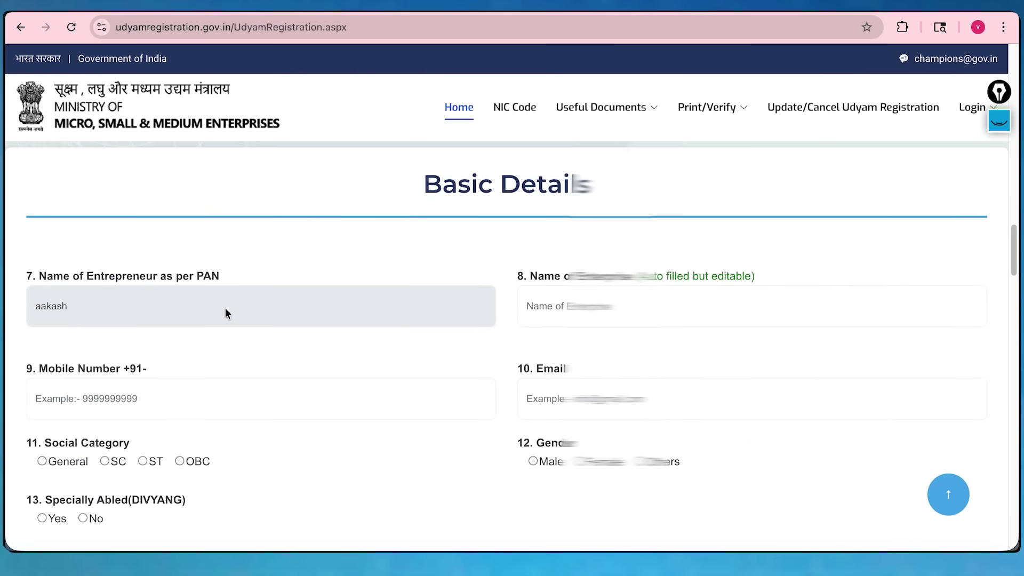
scroll(362, 322, "down", 2)
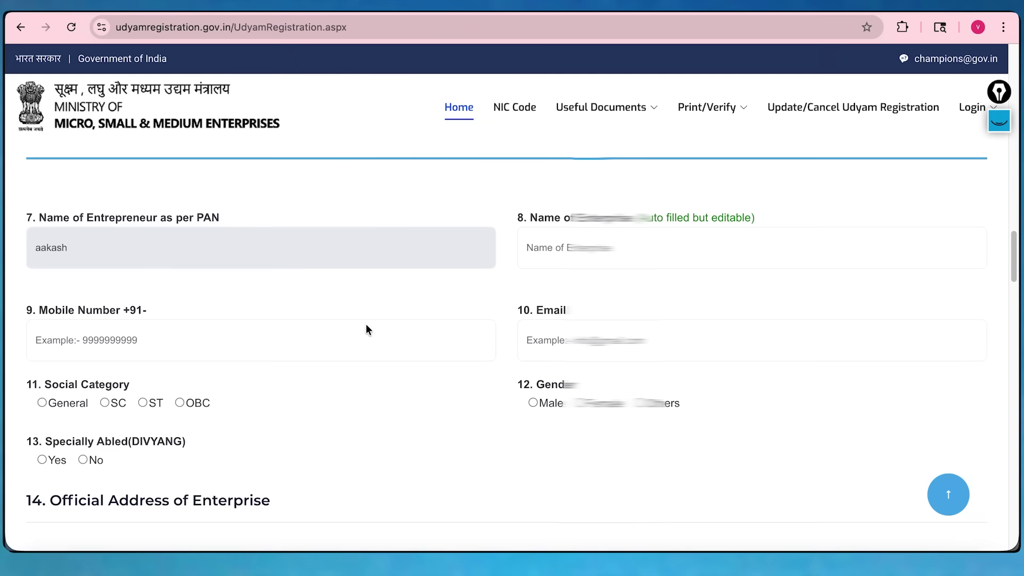
left_click(552, 238)
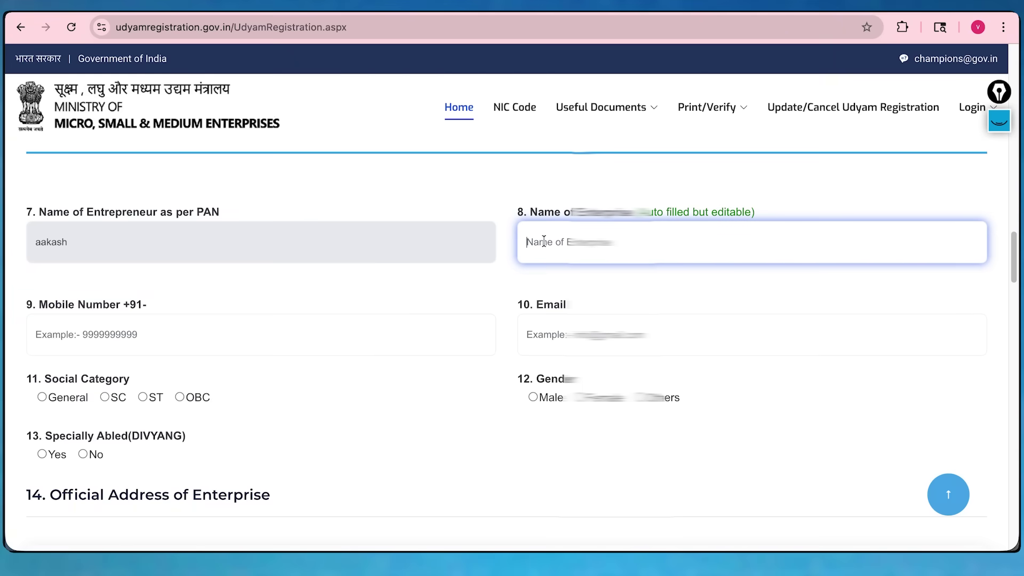
left_click(198, 333)
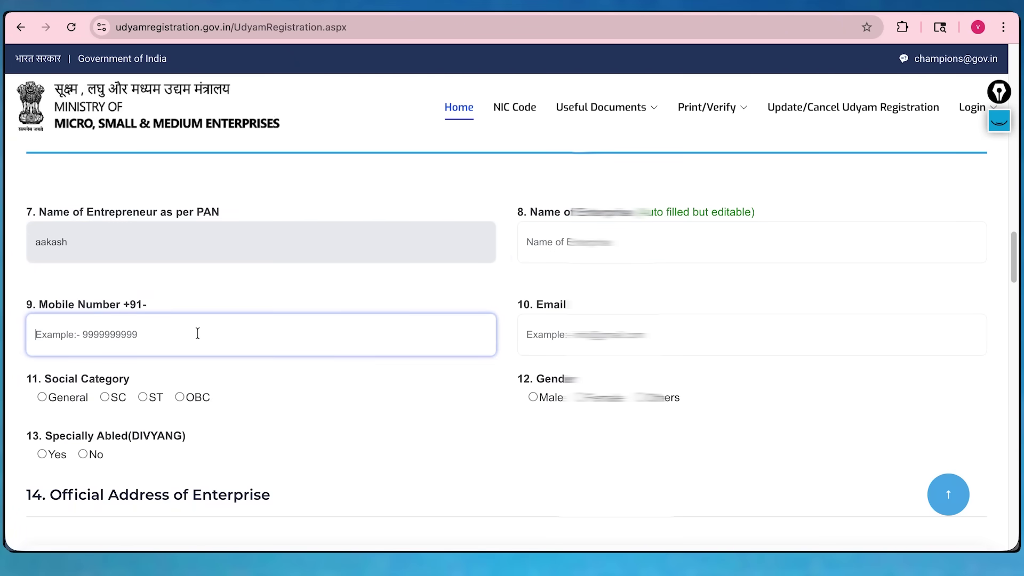
key("Tab")
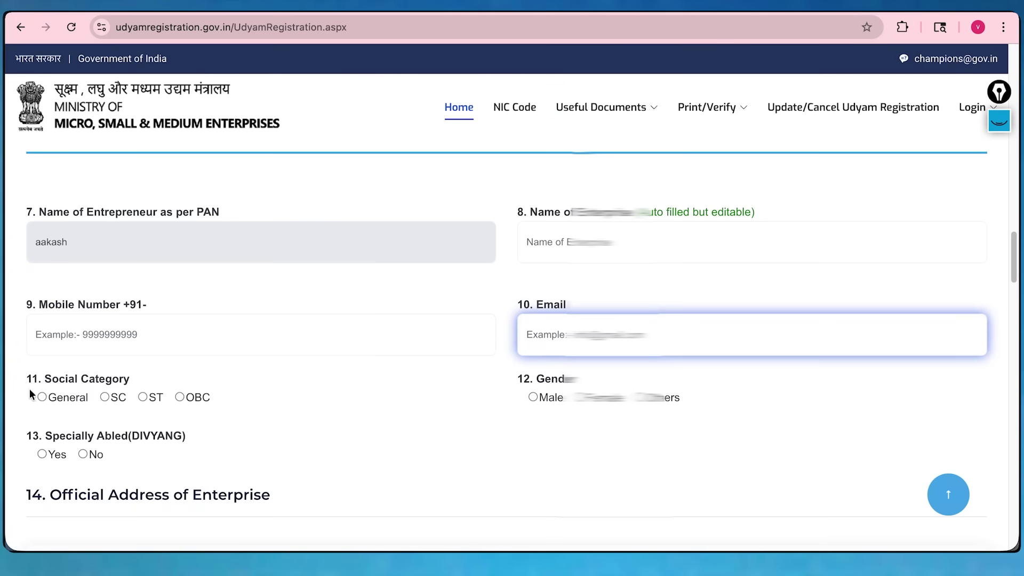
triple_click(45, 379)
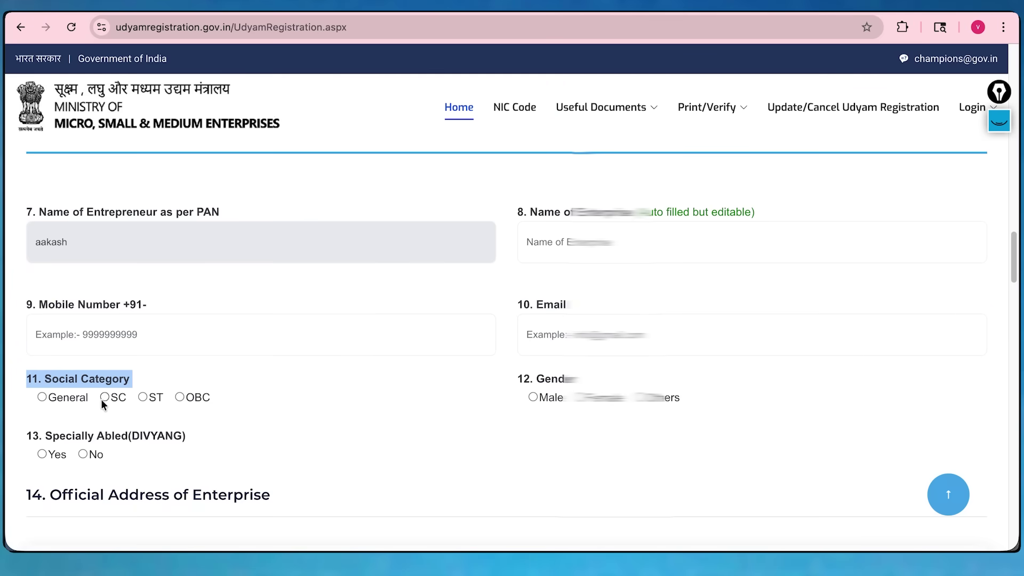
left_click(364, 405)
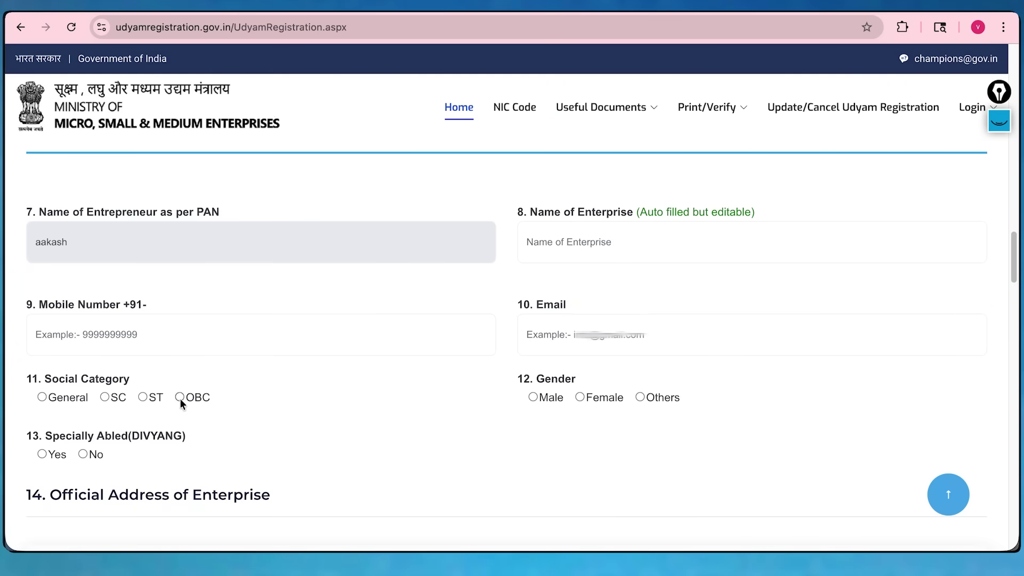
scroll(545, 399, "down", 1)
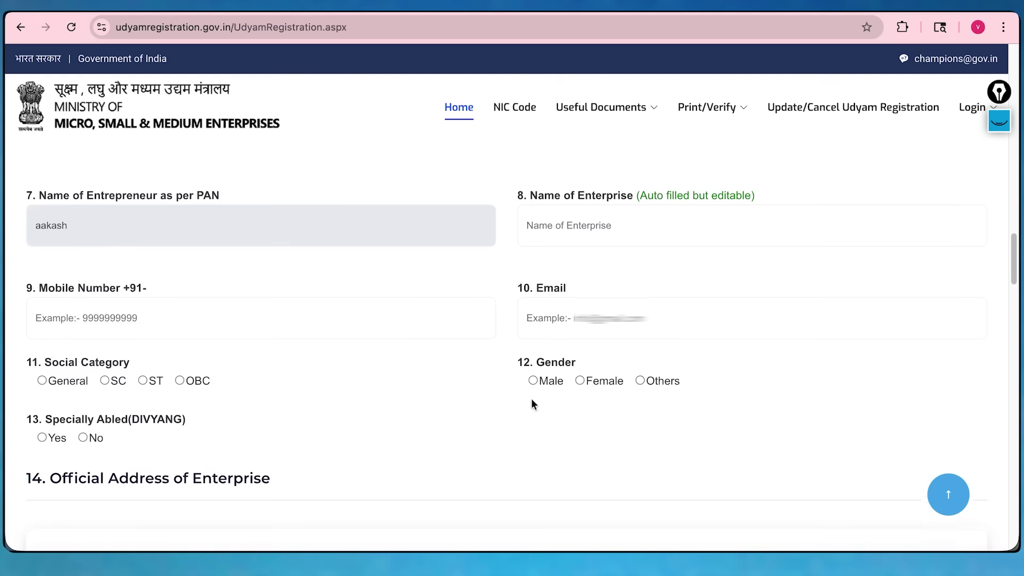
triple_click(73, 416)
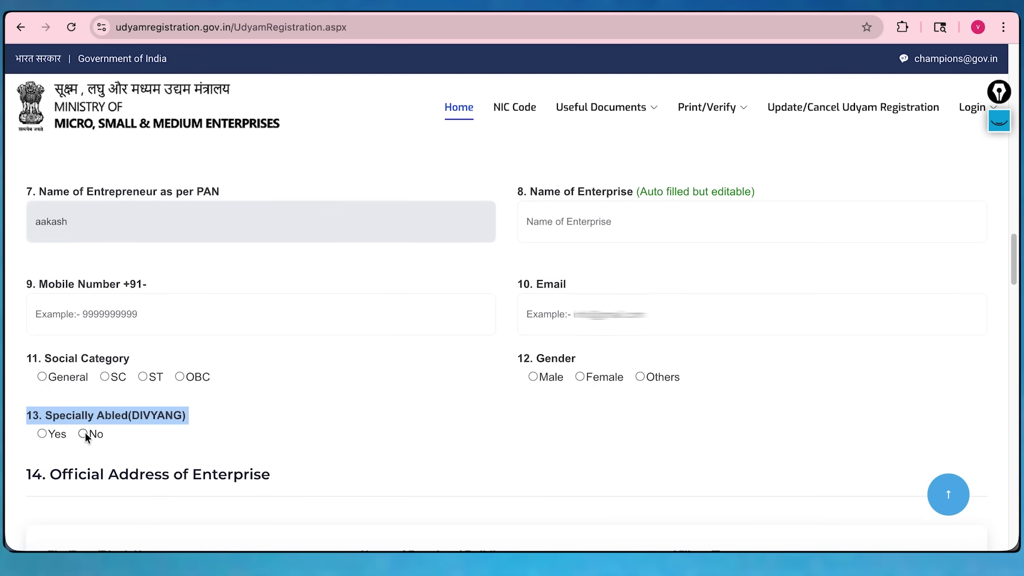
scroll(85, 431, "down", 6)
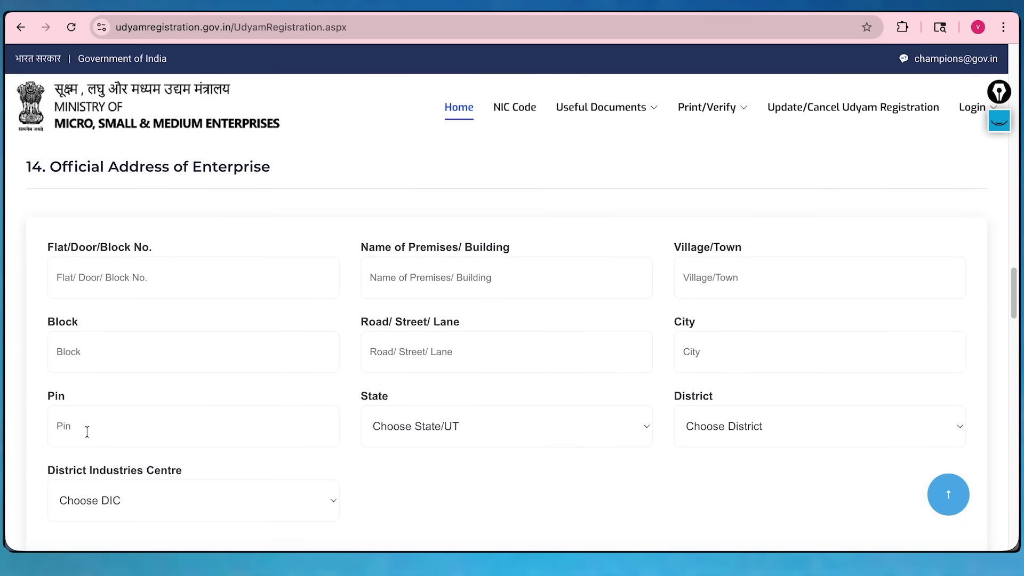
triple_click(58, 159)
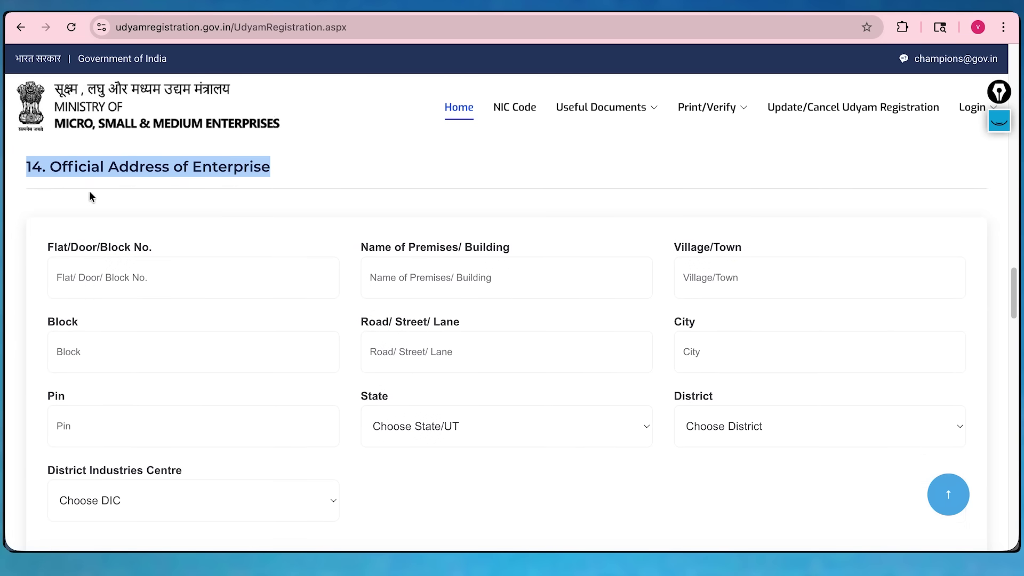
left_click(119, 275)
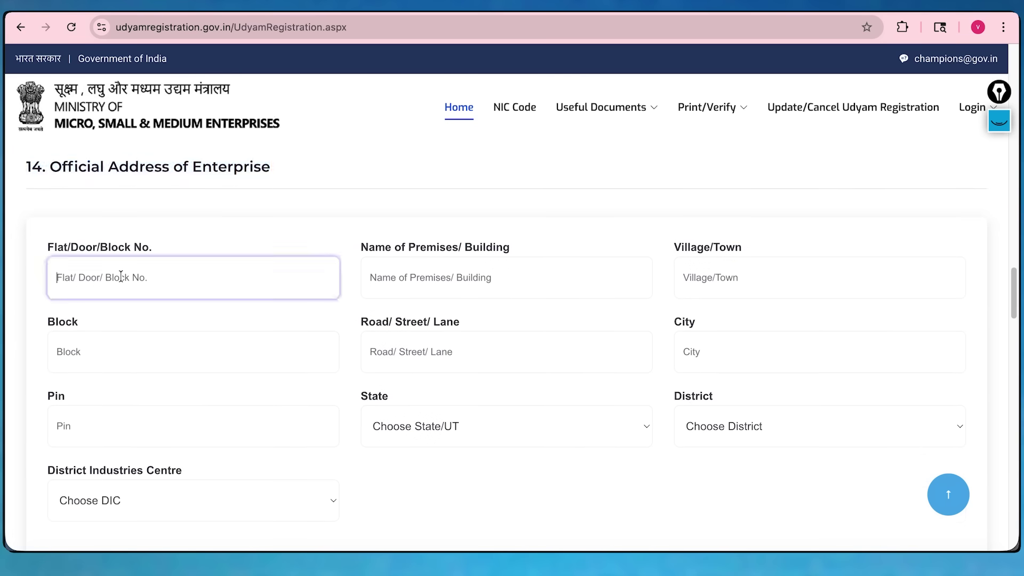
left_click(431, 285)
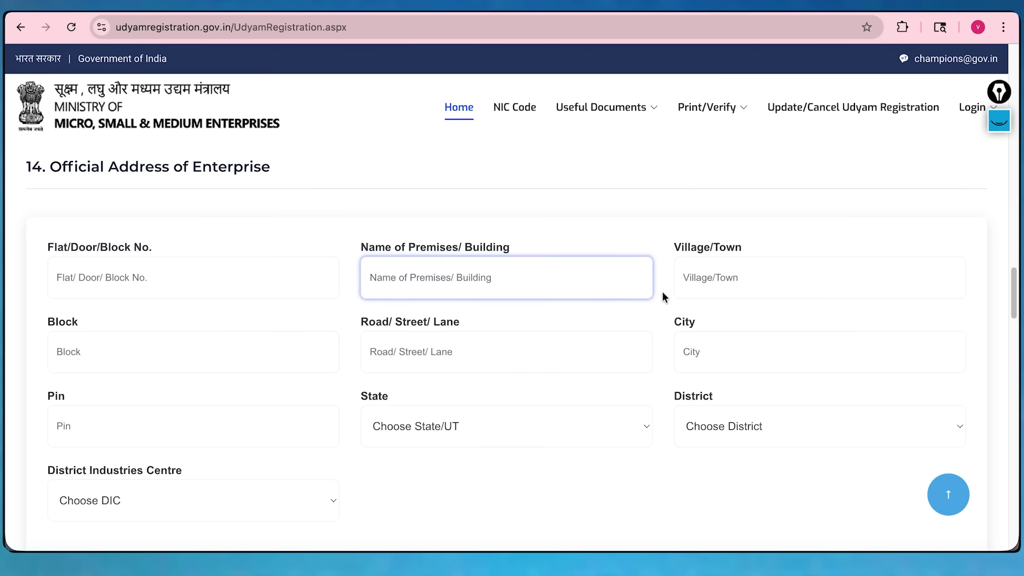
key("Tab")
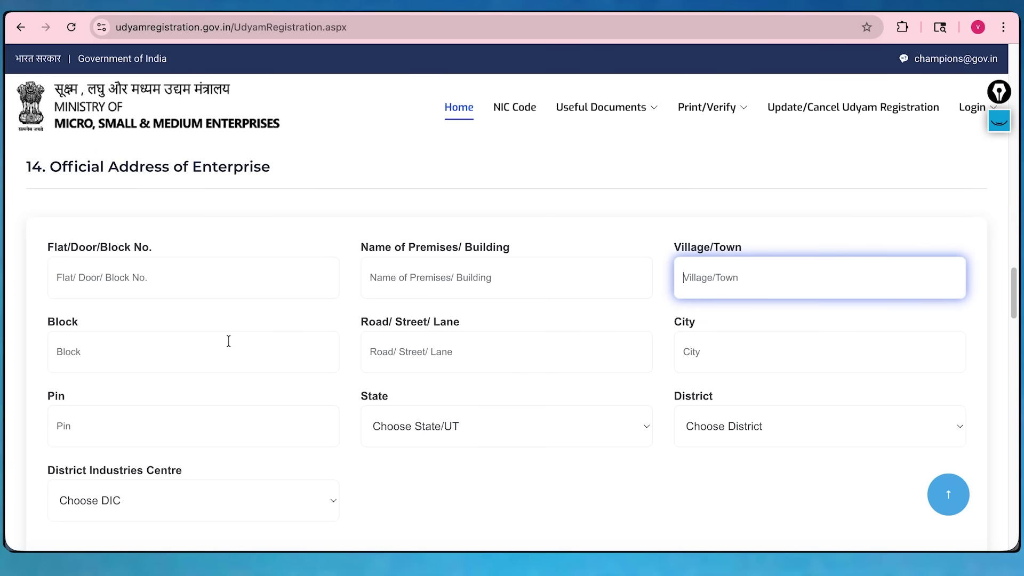
scroll(229, 344, "down", 1)
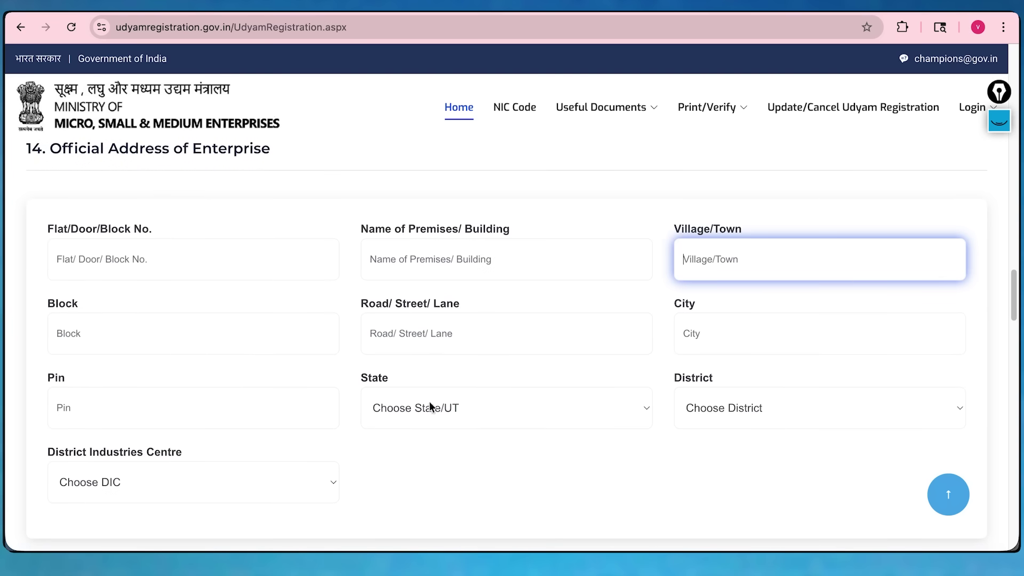
scroll(339, 425, "down", 5)
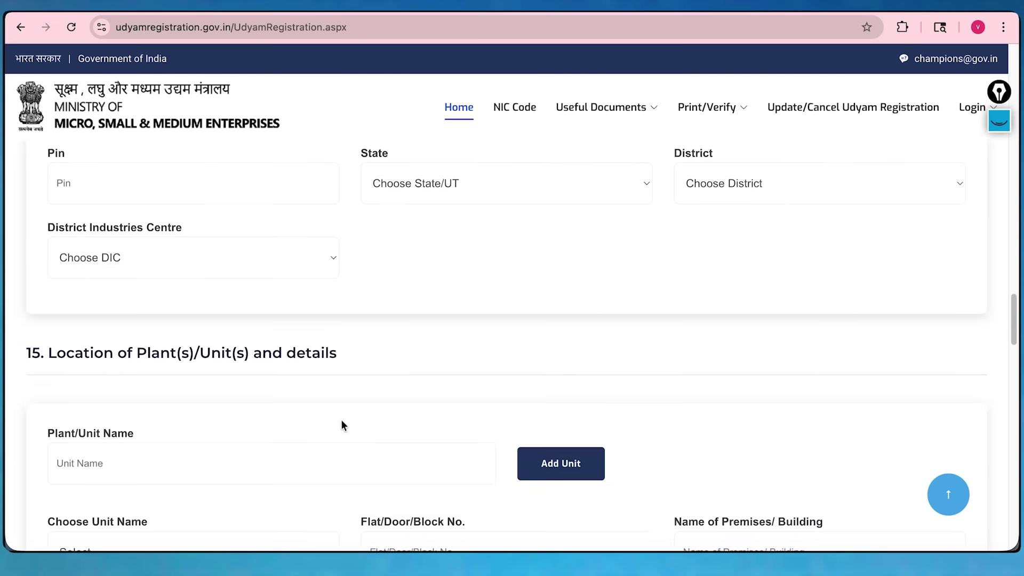
scroll(342, 425, "down", 5)
Add 'pura jankari' as the first plant/unit name.
left_click(94, 223)
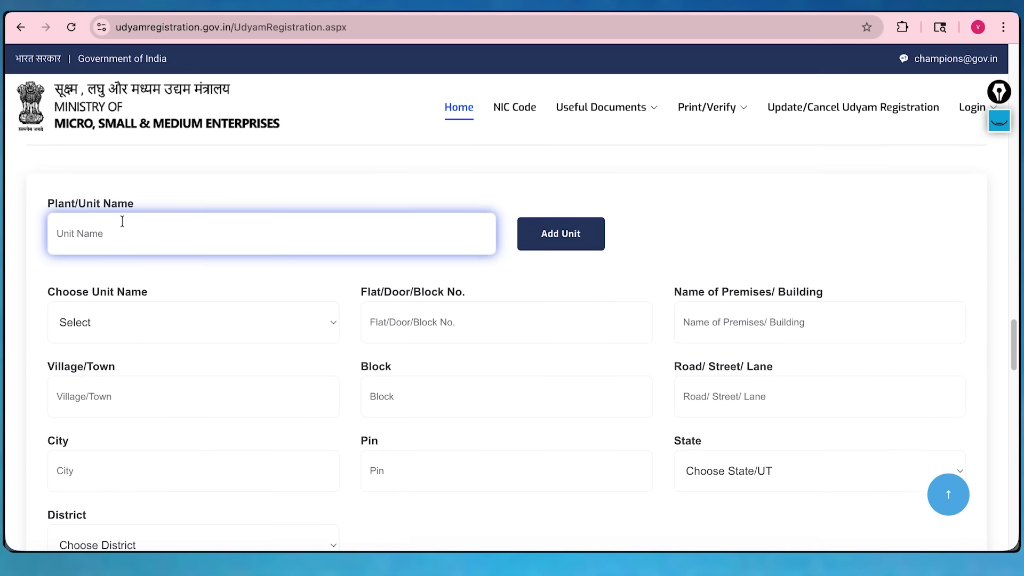
type("p")
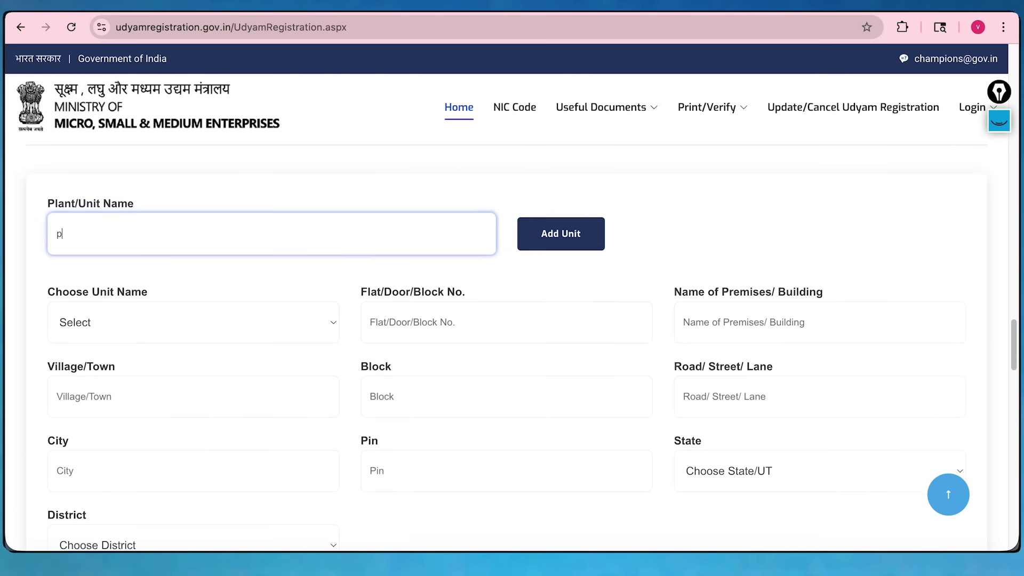
type("ura ")
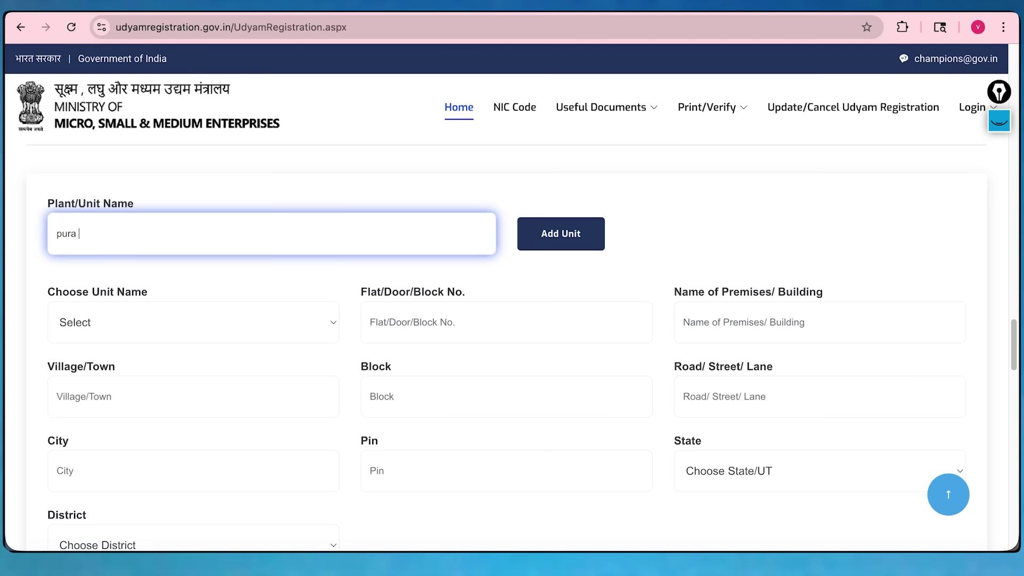
type("jankari")
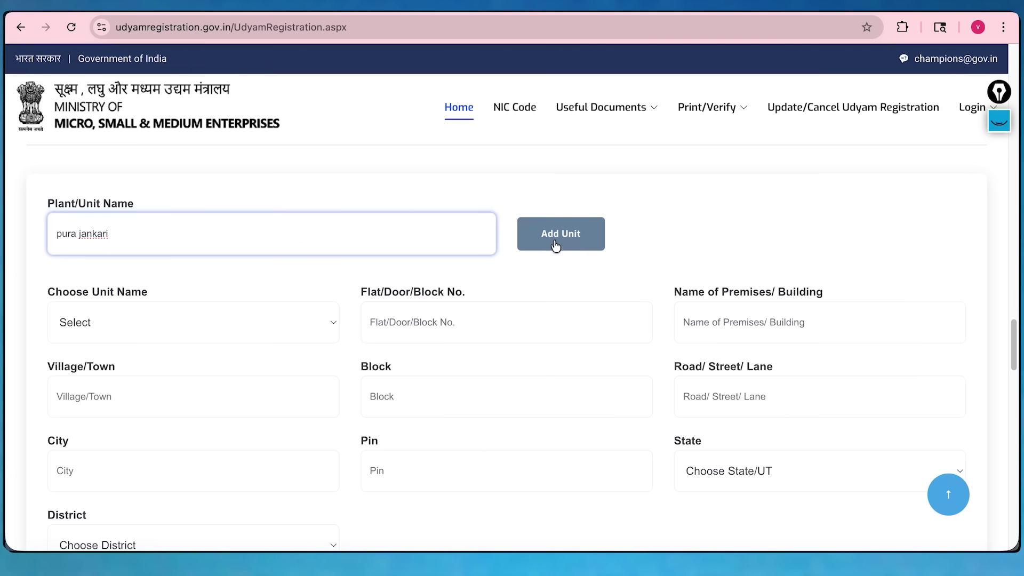
left_click(555, 244)
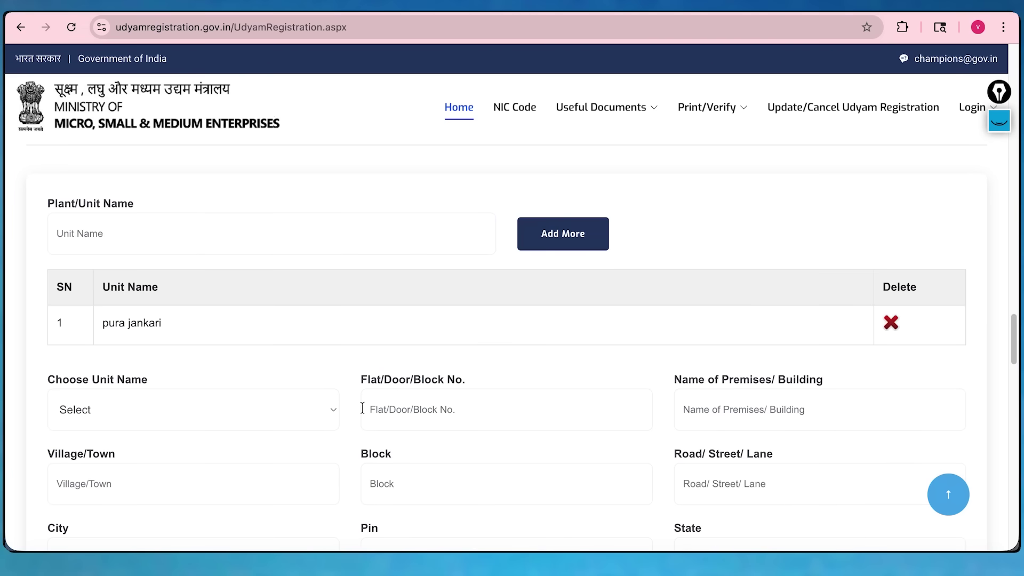
triple_click(142, 322)
Choose pura jankari as the plant location's unit and move through its address fields.
scroll(160, 315, "down", 1)
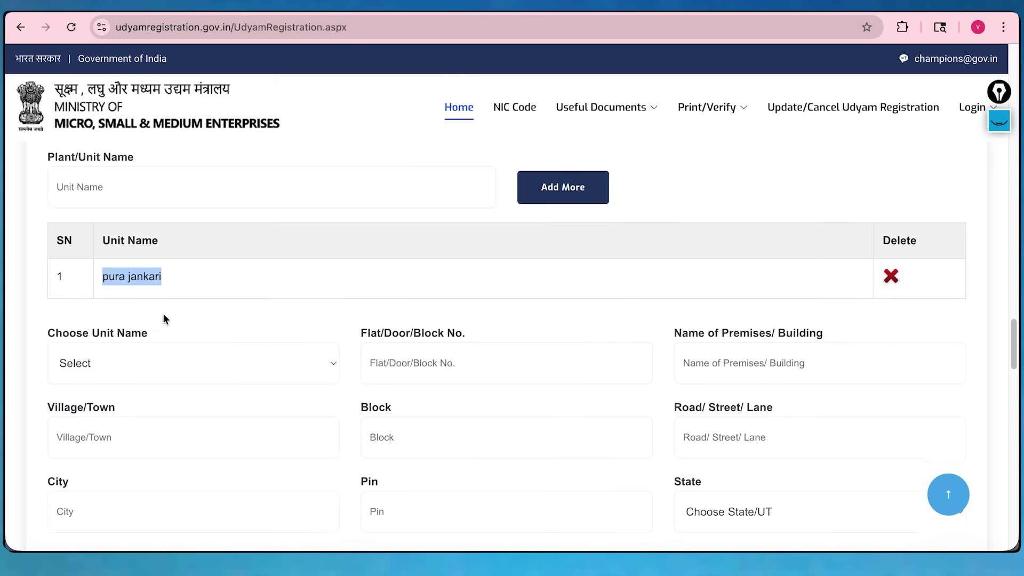
left_click(122, 344)
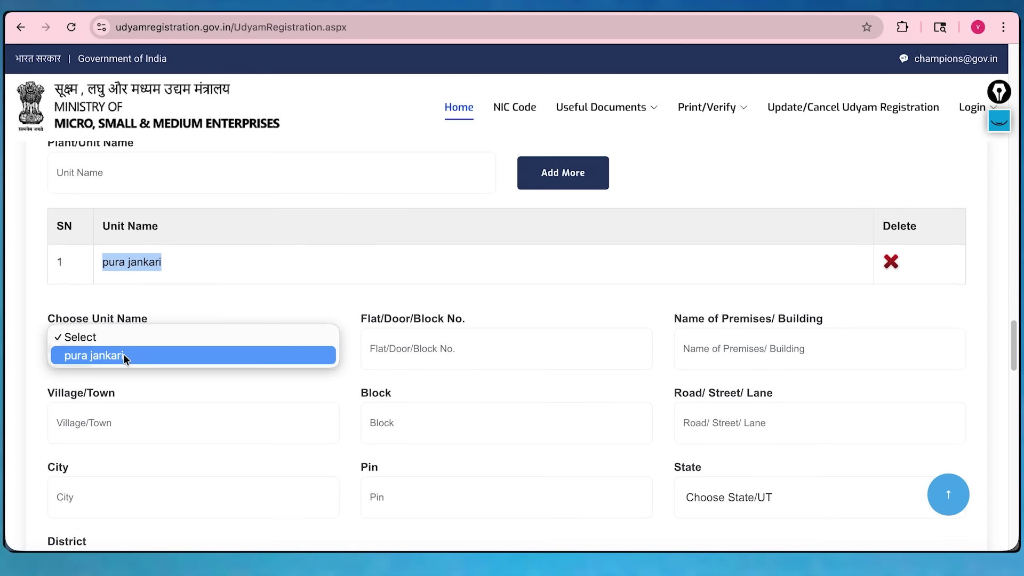
left_click(124, 355)
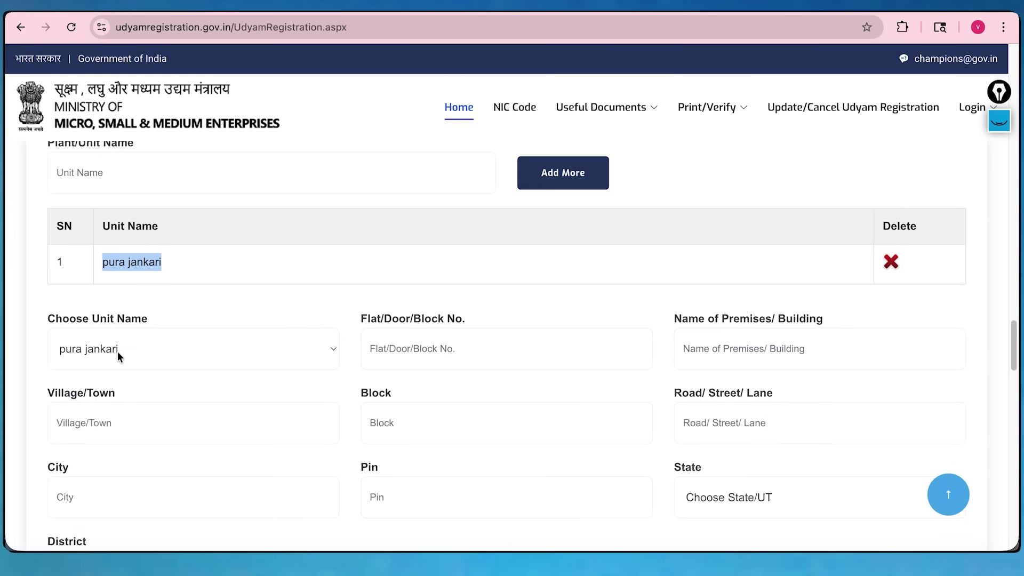
left_click(368, 364)
scroll(518, 348, "down", 1)
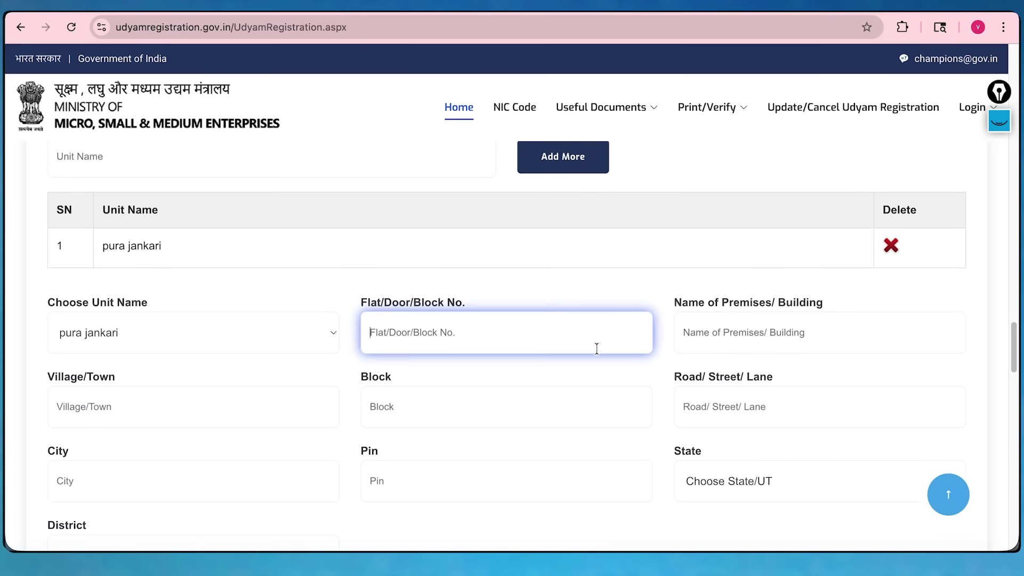
left_click(724, 337)
Reopen the location's unit list and keep pura jankari selected.
scroll(217, 425, "down", 1)
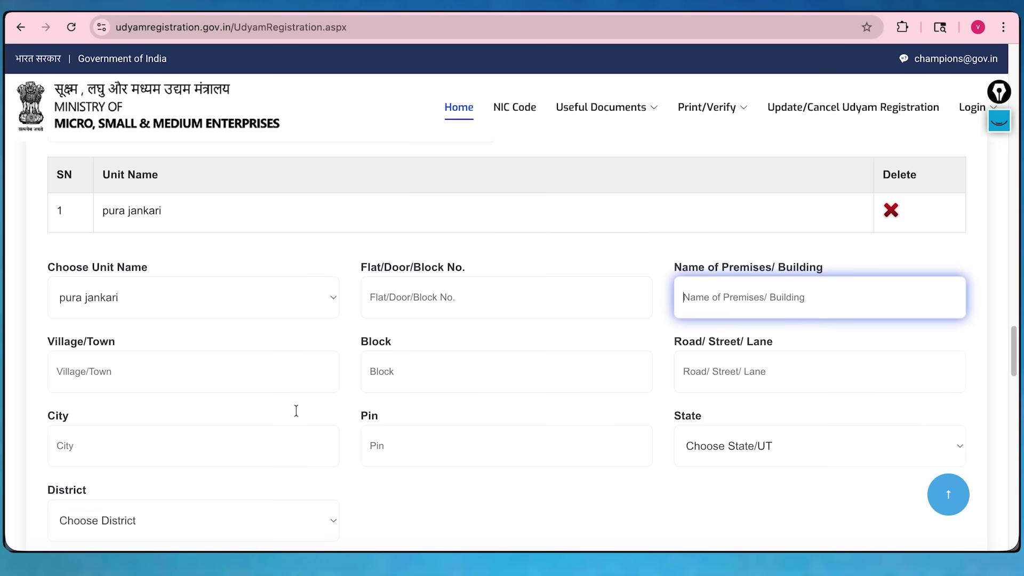
scroll(288, 421, "down", 1)
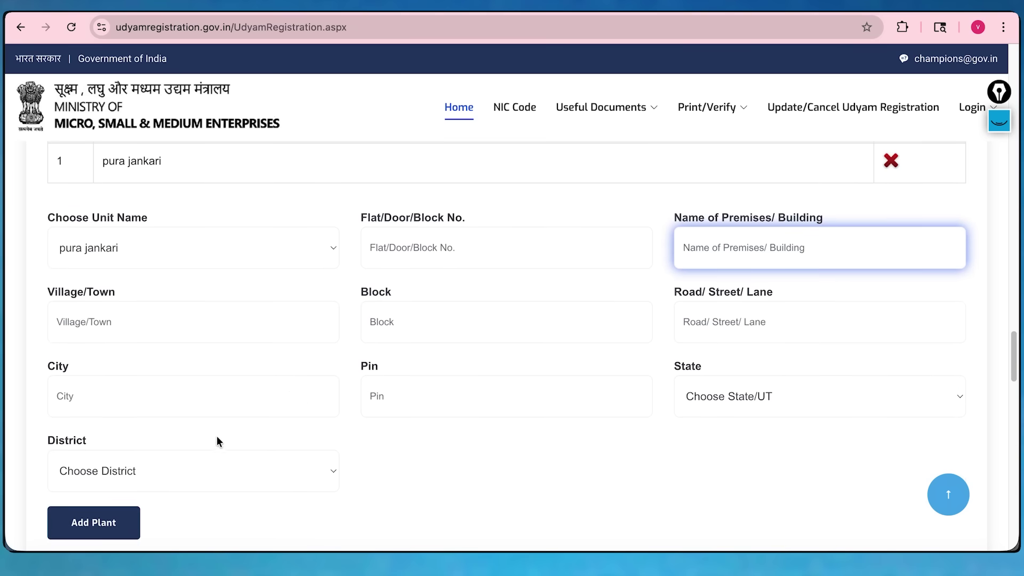
left_click(182, 264)
left_click(194, 286)
scroll(200, 293, "up", 2)
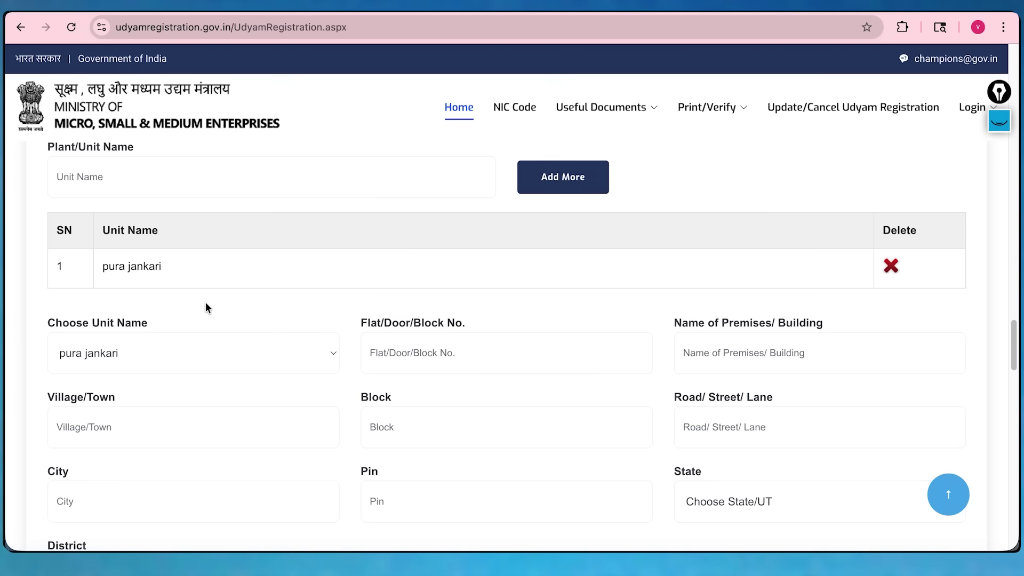
triple_click(128, 267)
left_click(175, 284)
Add a second unit 'pura jankari 2.0' and choose it as the plant location's unit.
left_click(173, 192)
type("pu")
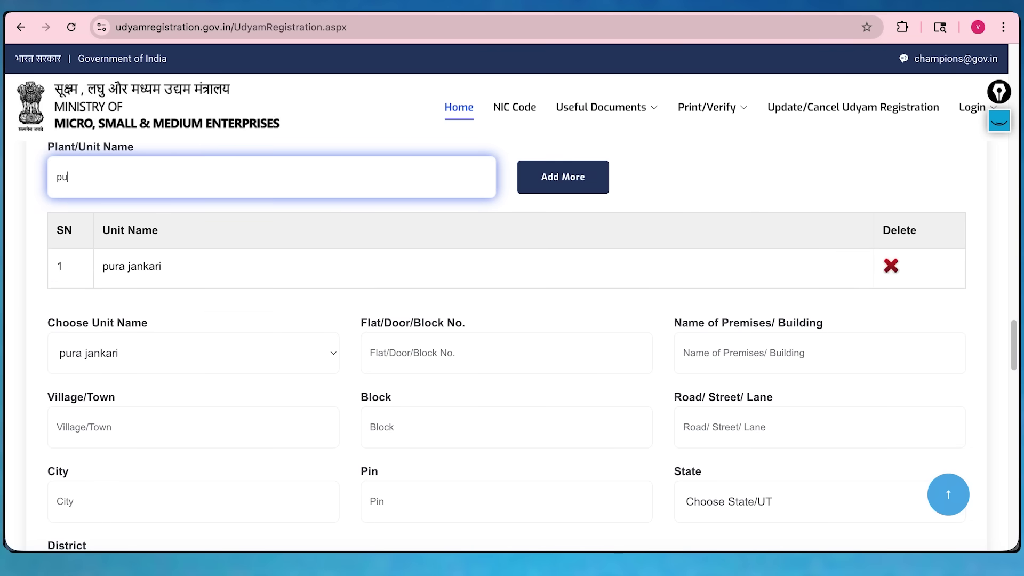
type("ra jankari 2.0")
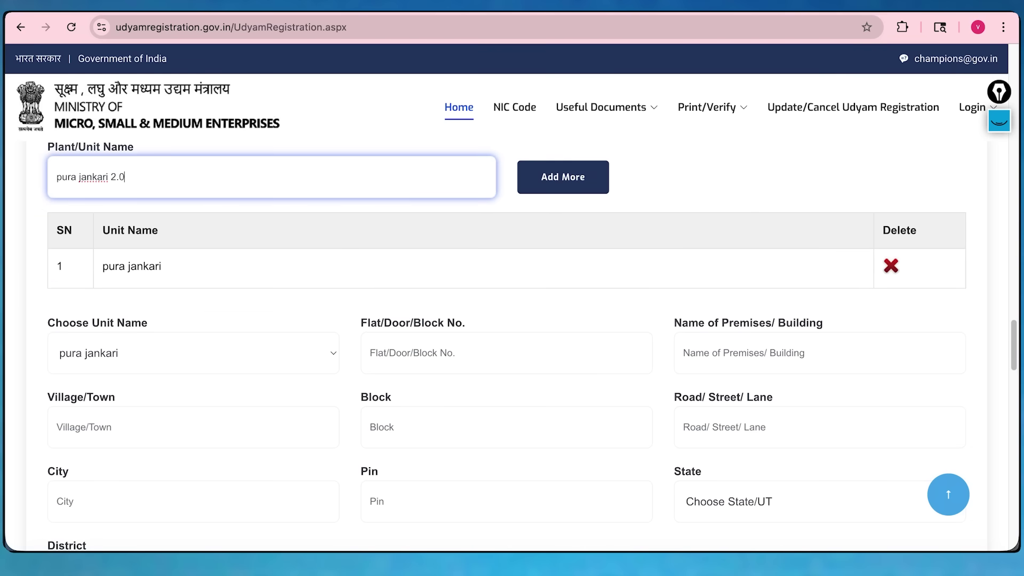
left_click(533, 190)
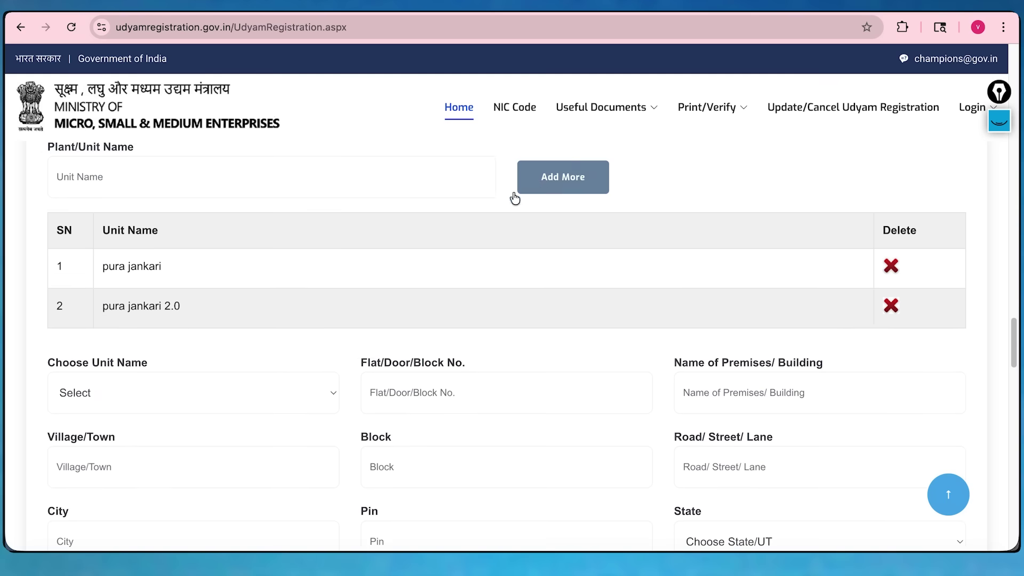
scroll(167, 311, "down", 1)
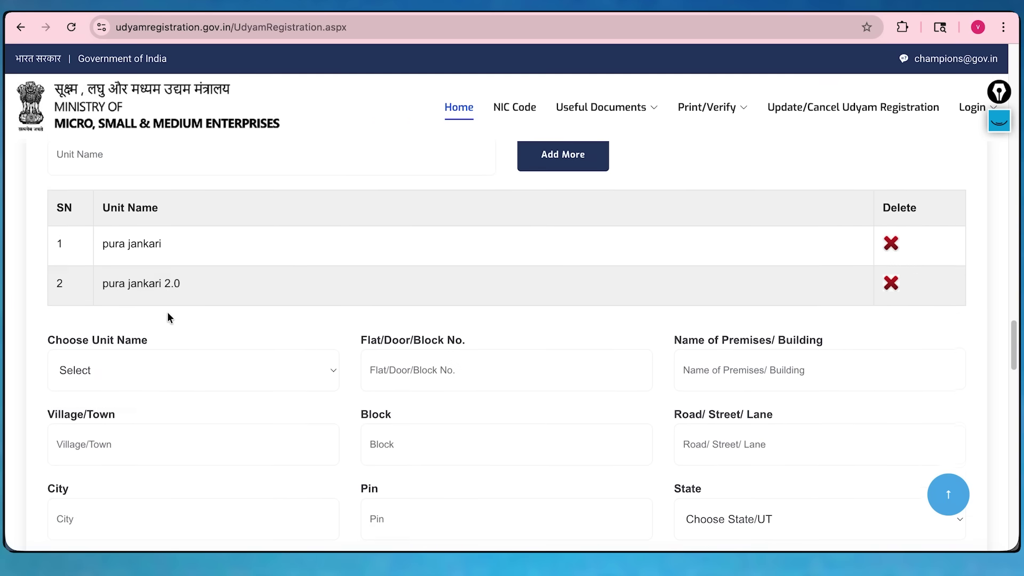
left_click(131, 360)
left_click(120, 353)
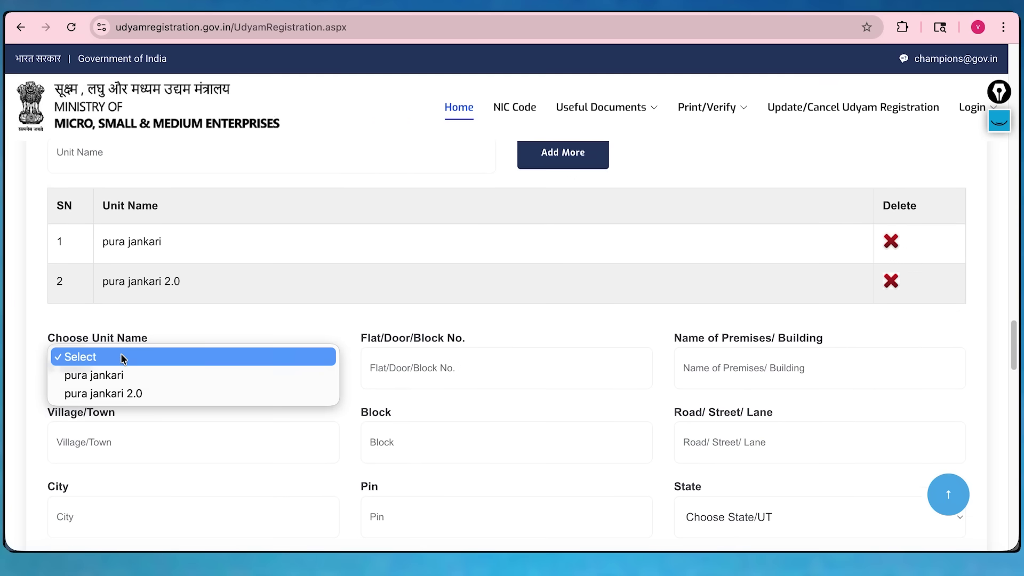
left_click(121, 394)
Scroll down past Add Plant to the item 16 previous-registration section.
scroll(121, 392, "down", 2)
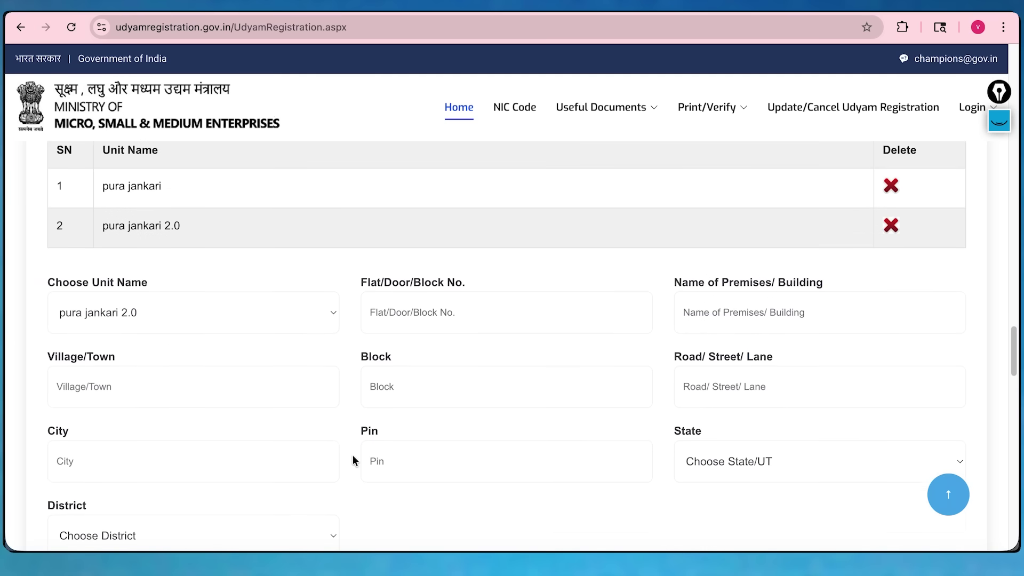
scroll(352, 456, "down", 1)
scroll(261, 389, "down", 3)
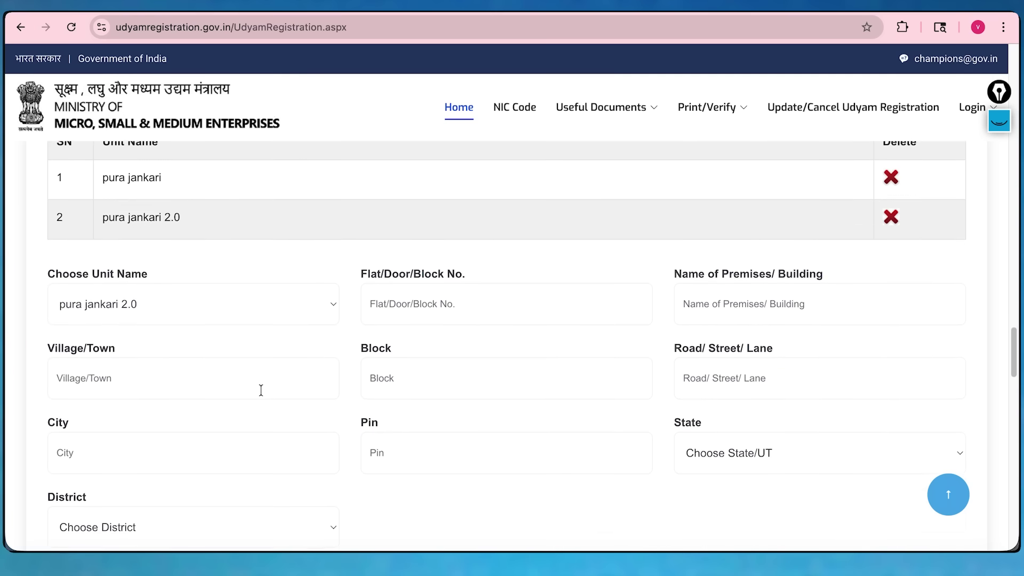
scroll(261, 395, "down", 3)
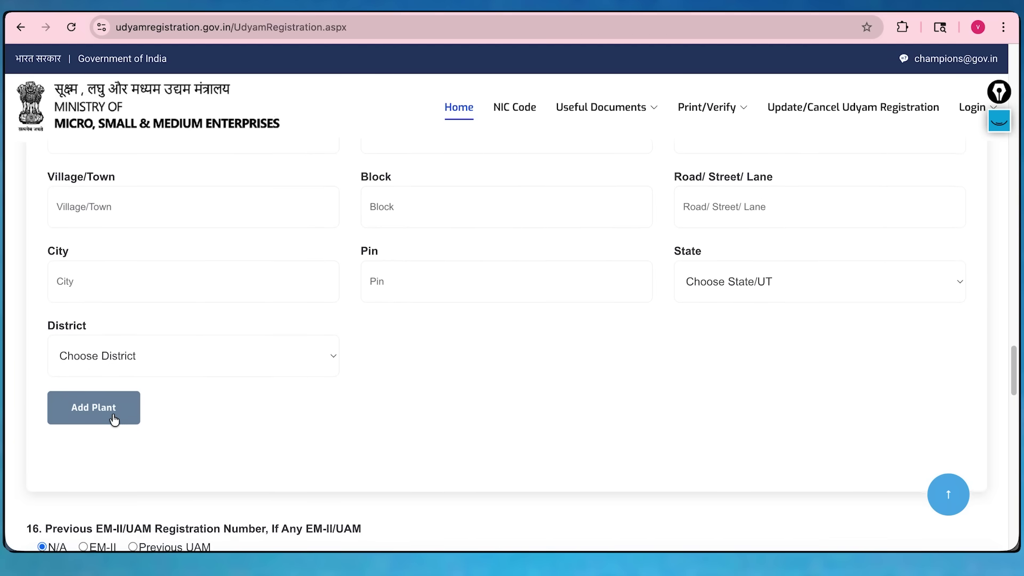
scroll(113, 418, "down", 6)
scroll(113, 414, "down", 3)
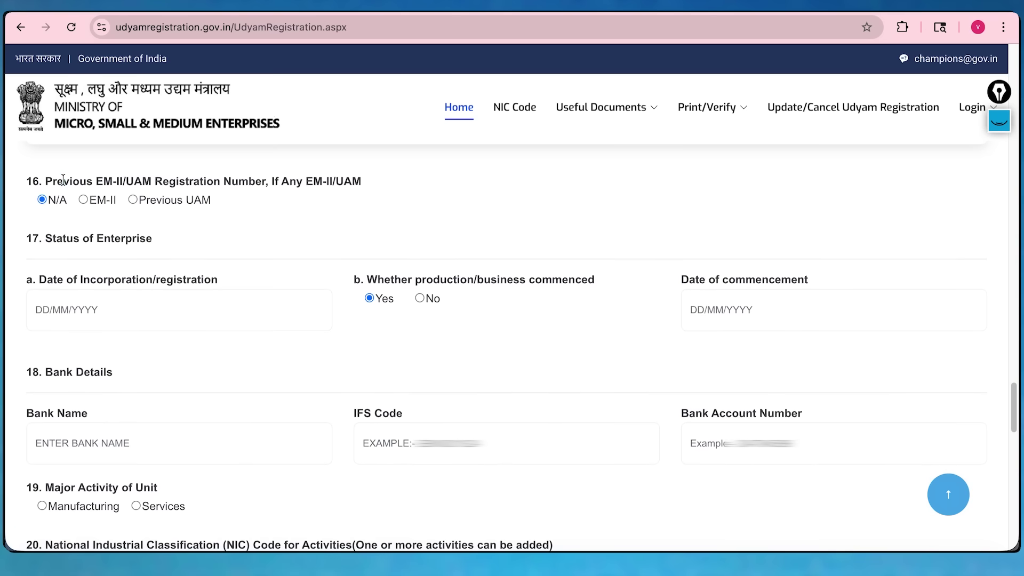
triple_click(63, 180)
double_click(104, 176)
triple_click(105, 176)
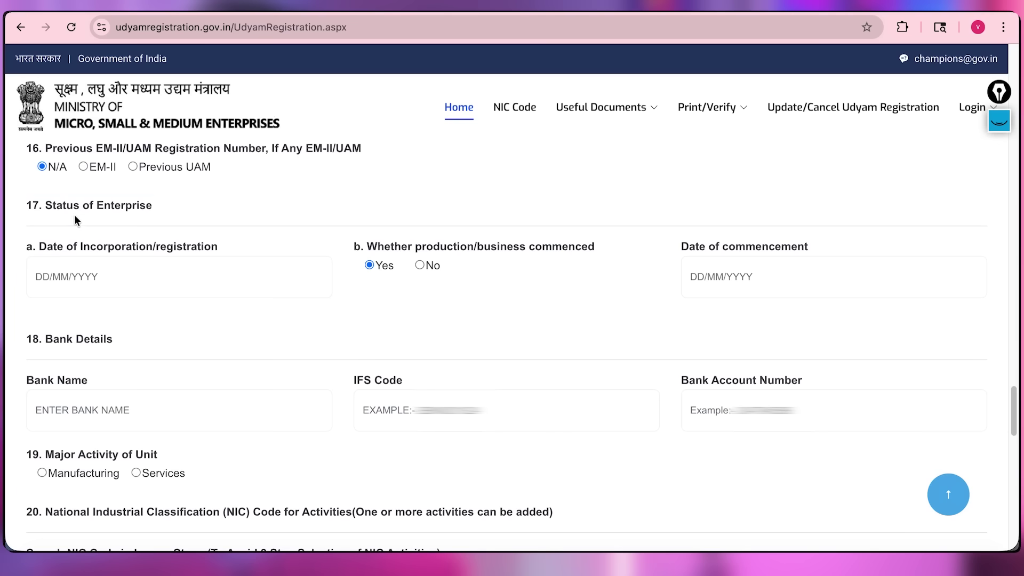
double_click(63, 207)
triple_click(64, 207)
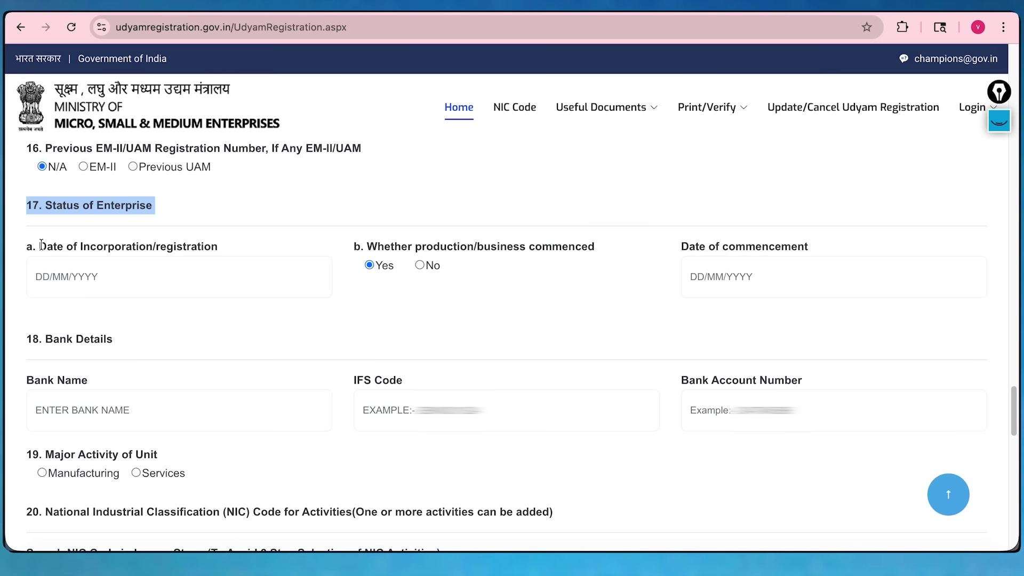
Set the Date of Incorporation to 29/01/2025 using the calendar.
left_click_drag(40, 246, 165, 247)
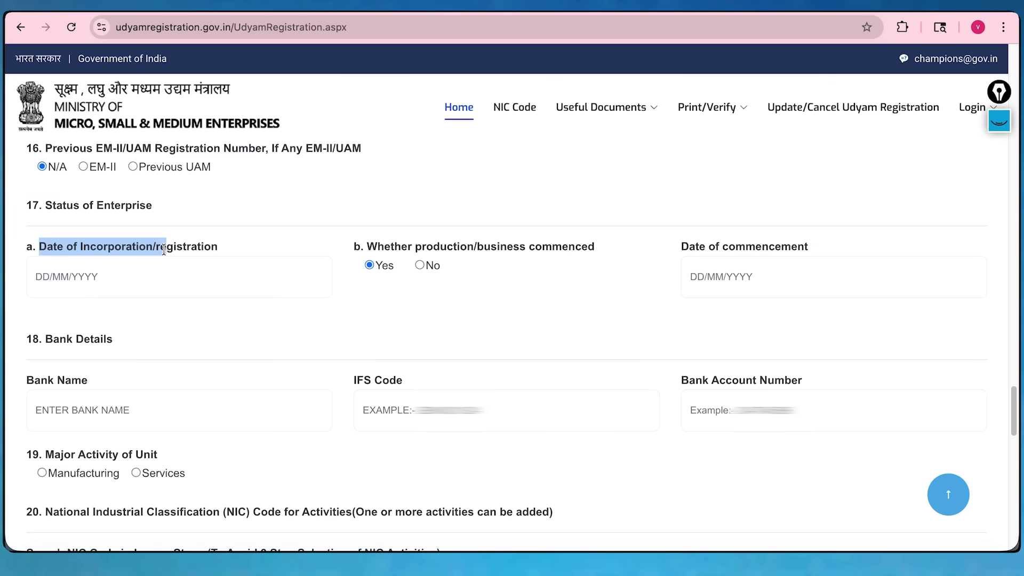
left_click(165, 247)
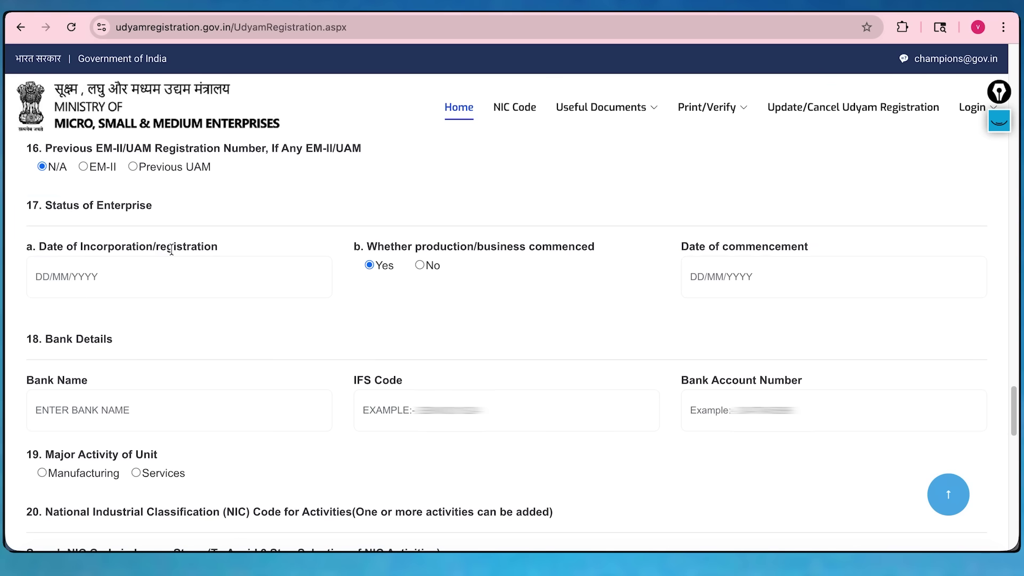
triple_click(93, 249)
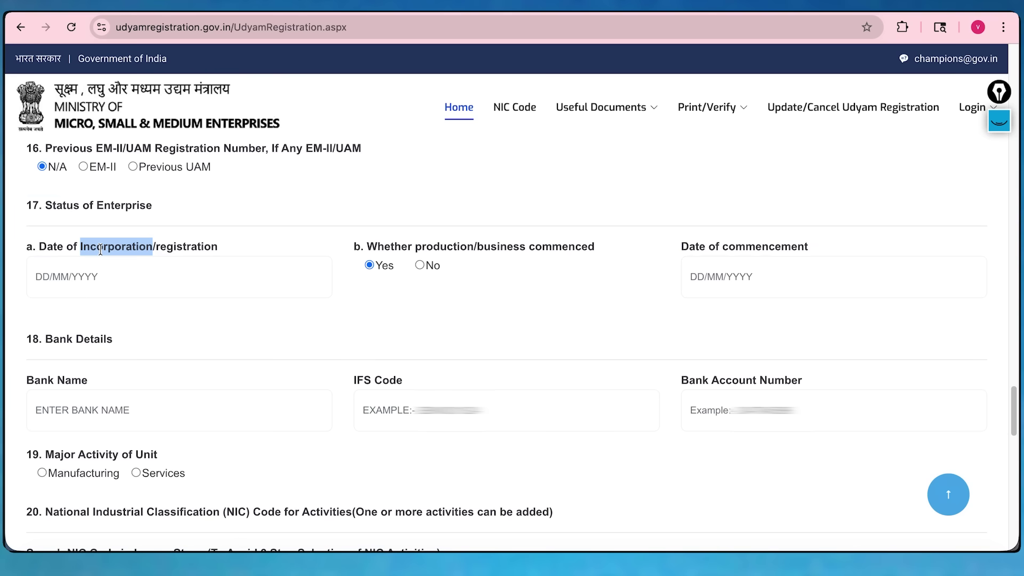
triple_click(101, 249)
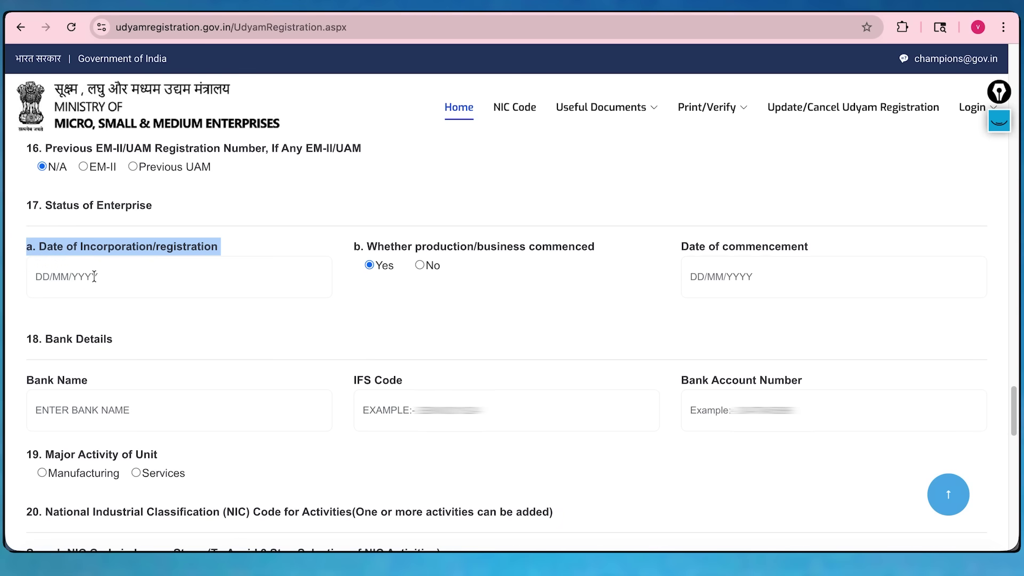
left_click(292, 248)
left_click(161, 274)
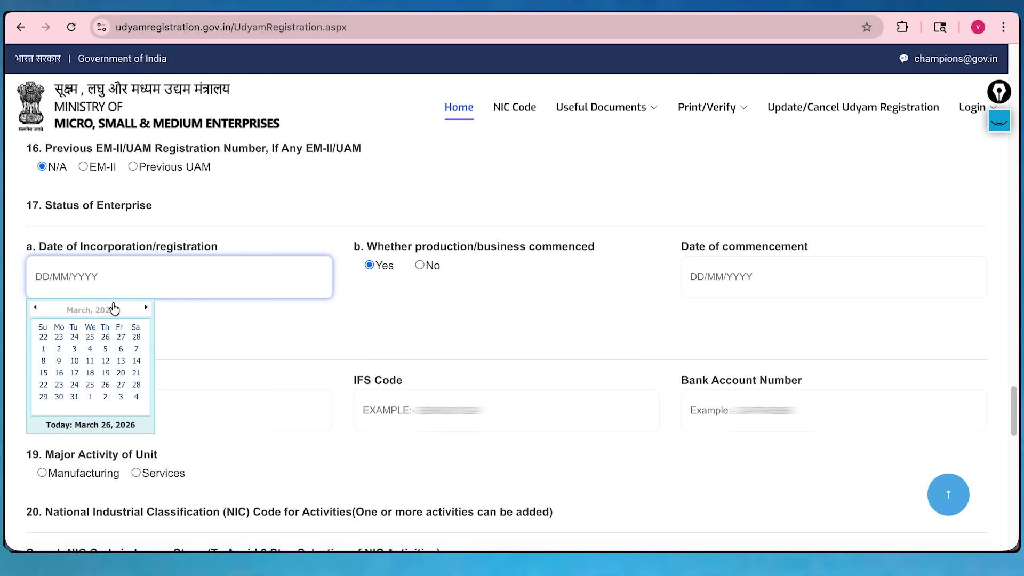
left_click(94, 309)
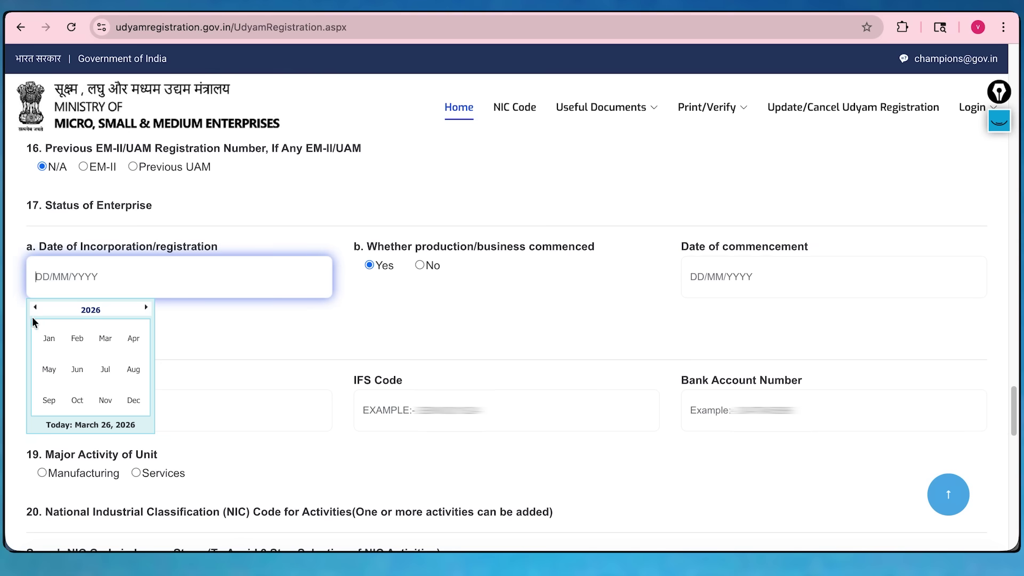
left_click(35, 308)
left_click(107, 282)
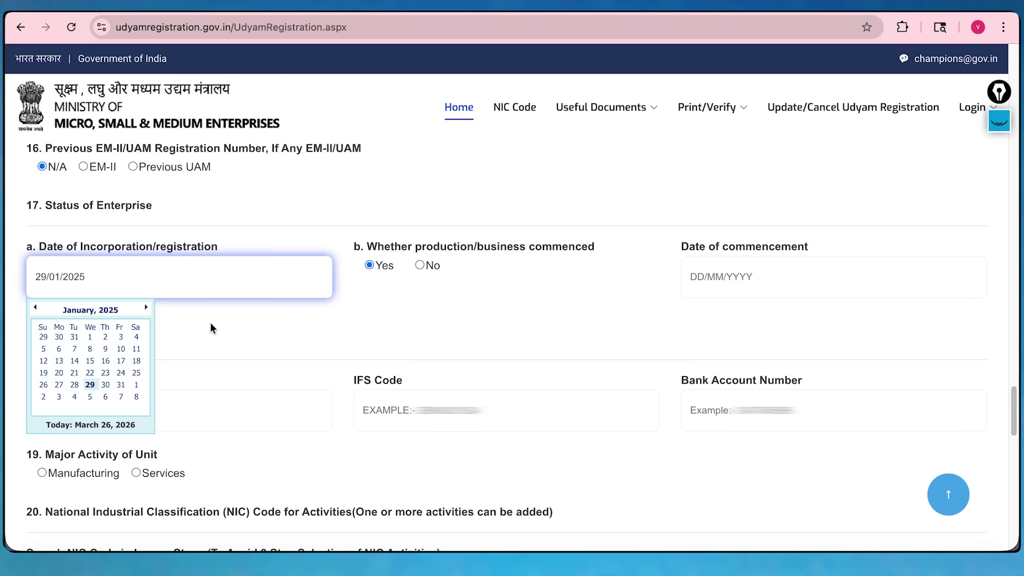
left_click(137, 302)
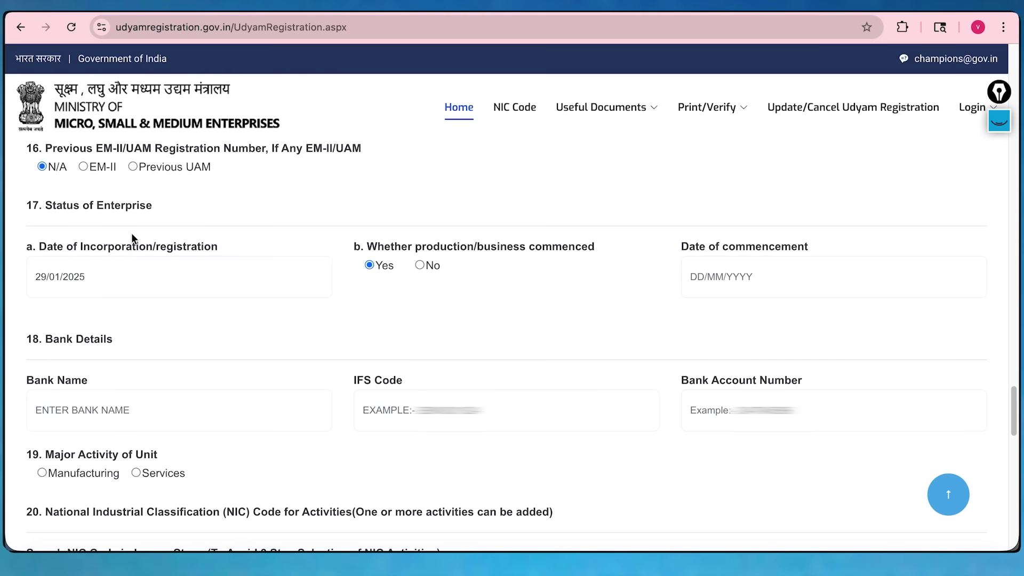
Mark the business as commenced and pick the 3rd as the commencement date.
triple_click(382, 246)
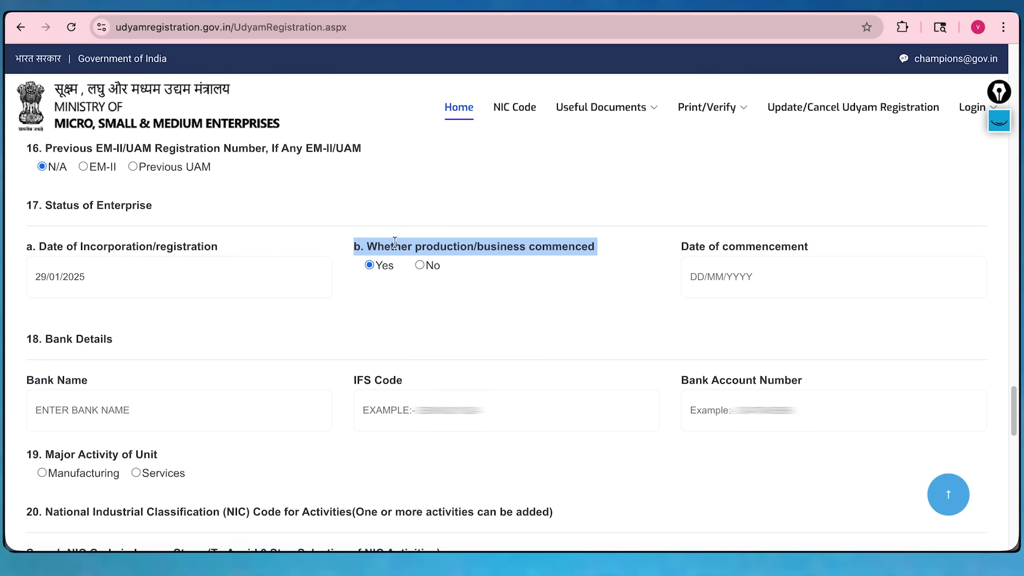
double_click(397, 244)
left_click(397, 244)
triple_click(397, 244)
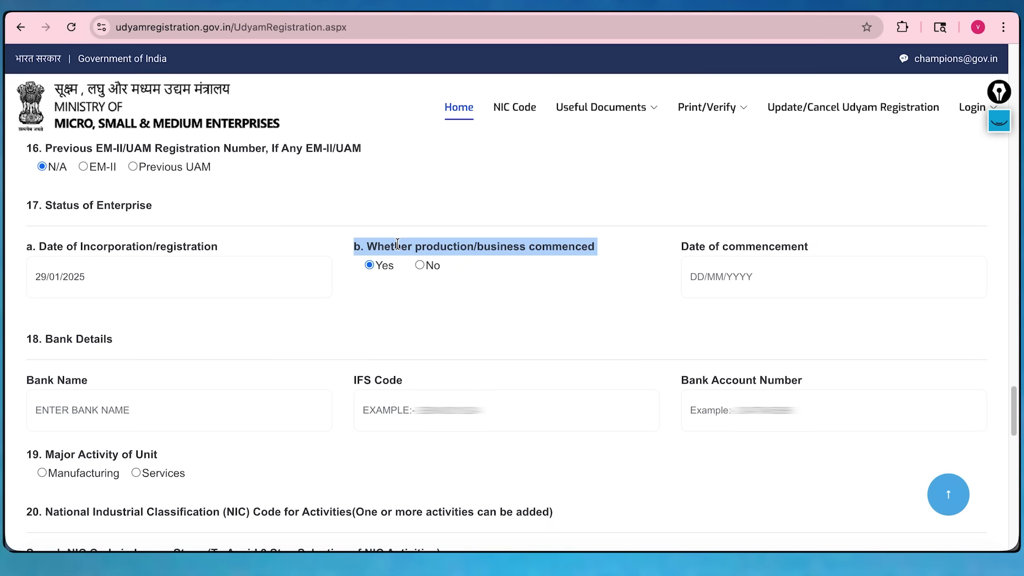
triple_click(436, 251)
left_click(388, 266)
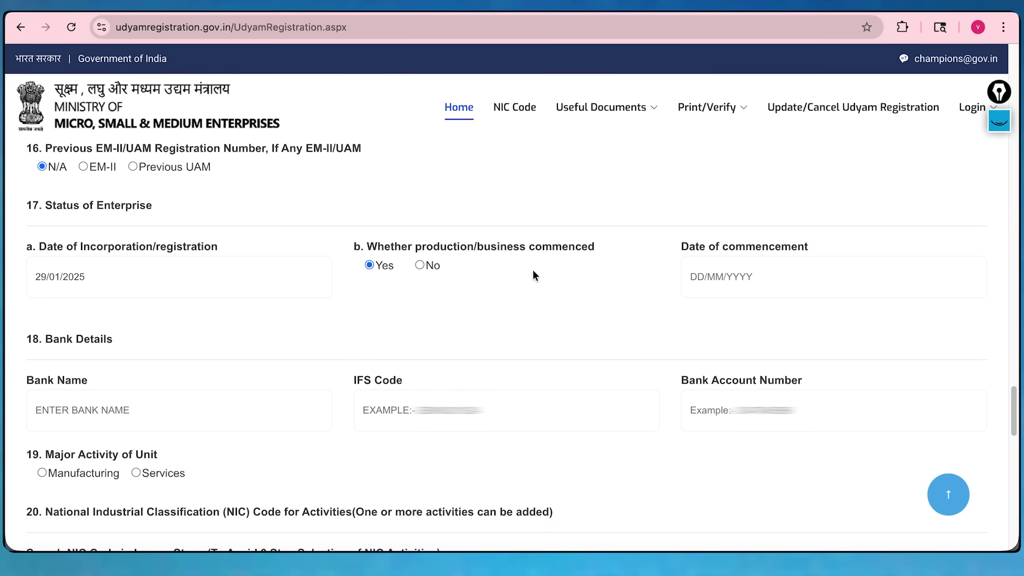
left_click(694, 274)
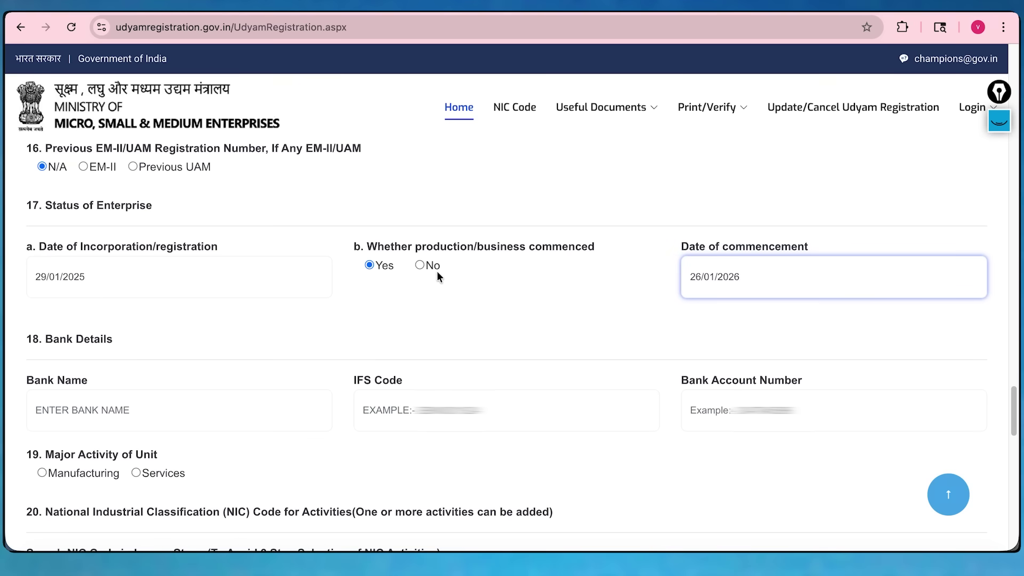
left_click(420, 265)
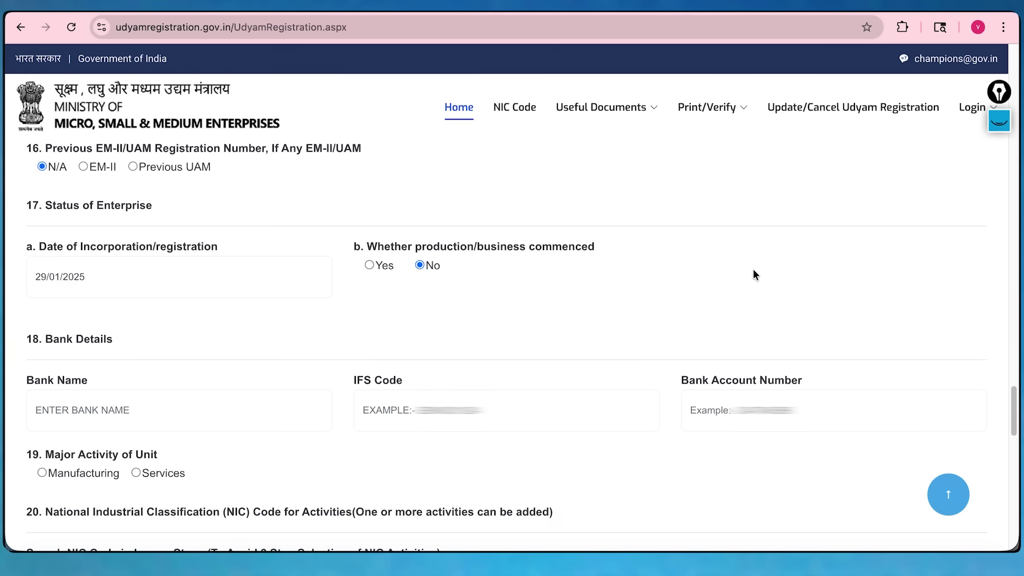
left_click(369, 265)
left_click(722, 276)
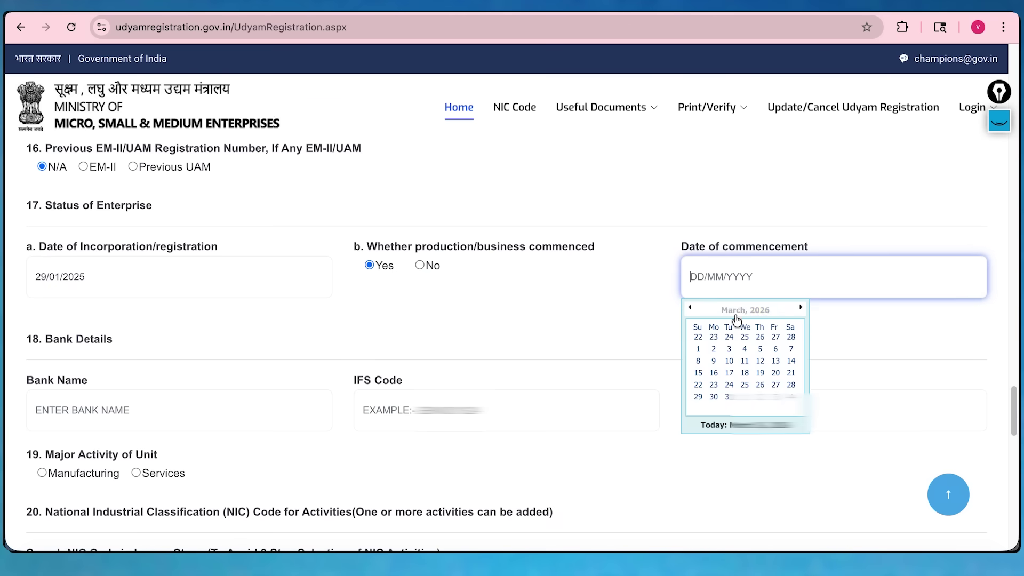
left_click(728, 350)
scroll(336, 295, "down", 3)
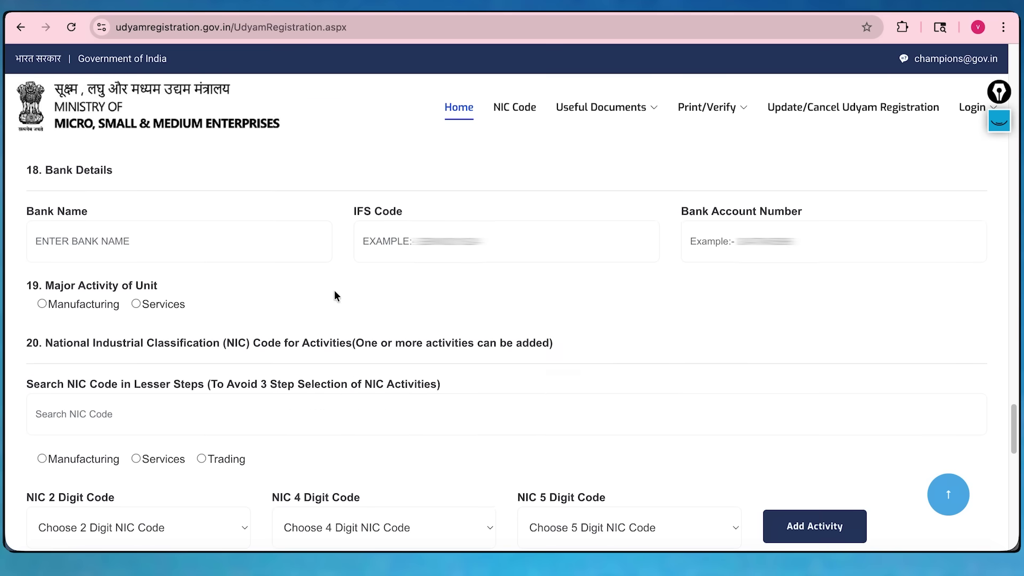
Go through the bank name, IFS code and account number fields in section 18 Bank Details.
triple_click(64, 171)
left_click(101, 234)
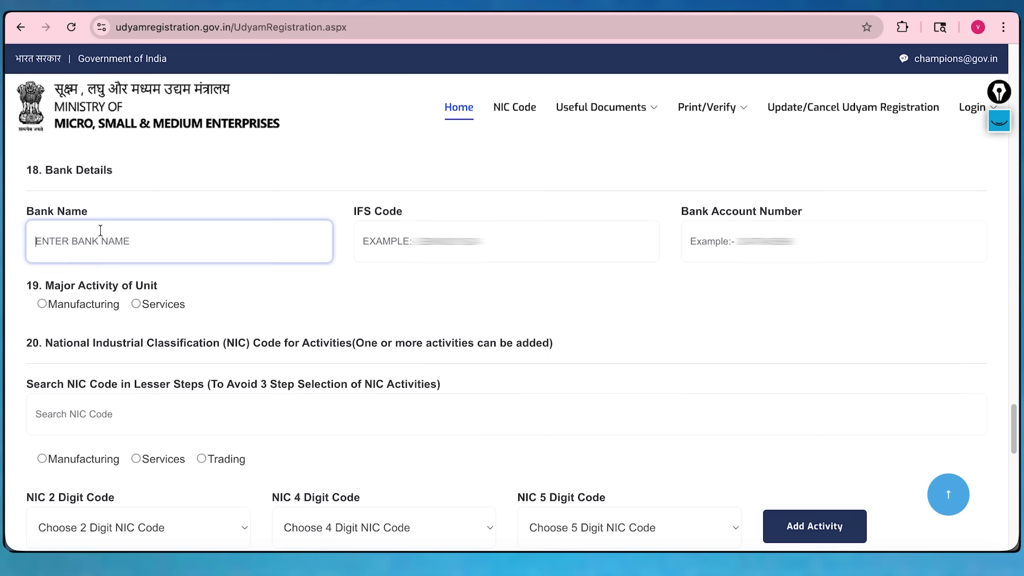
left_click(555, 244)
key("Tab")
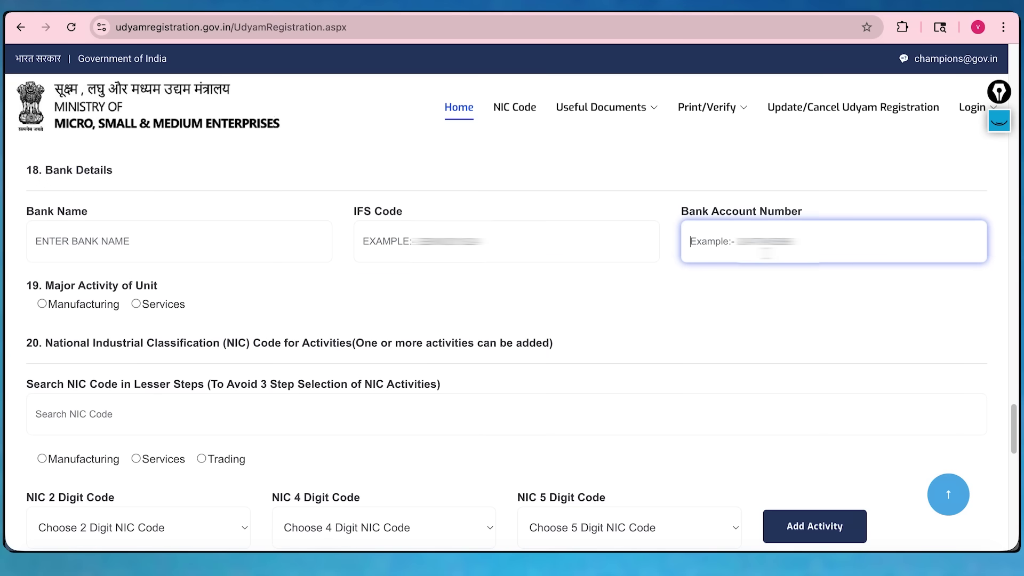
scroll(204, 289, "down", 1)
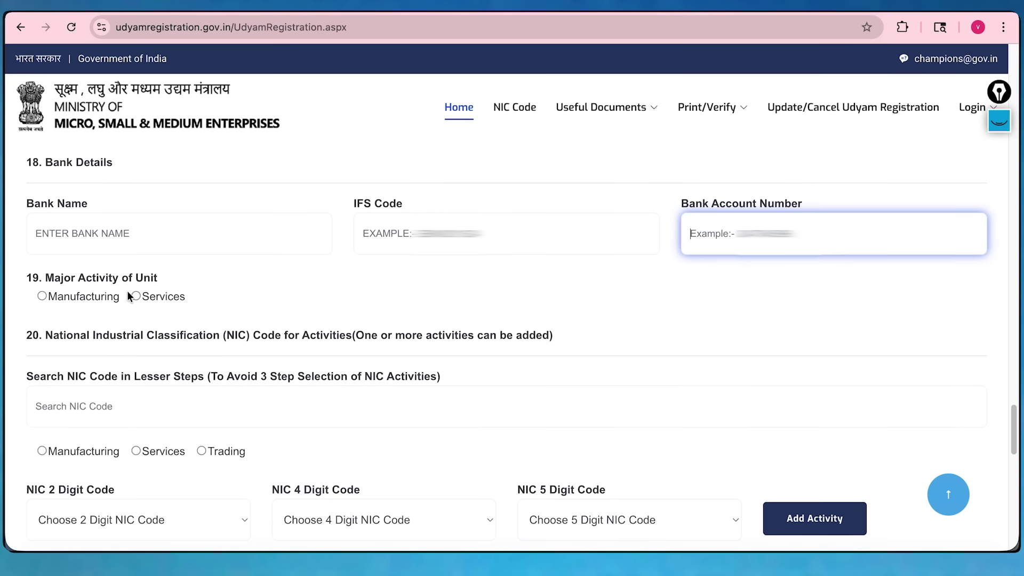
scroll(63, 297, "down", 1)
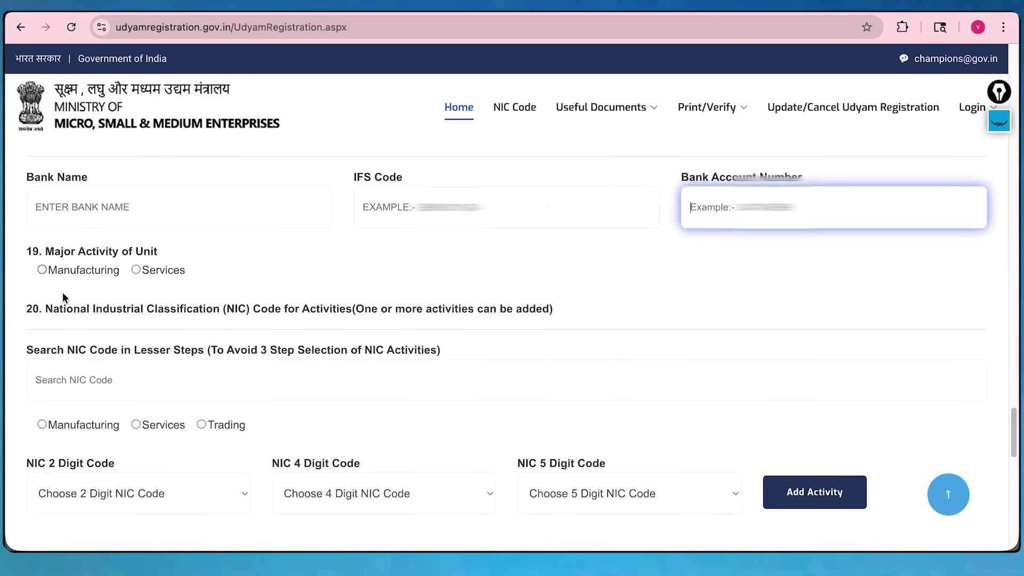
scroll(63, 298, "down", 1)
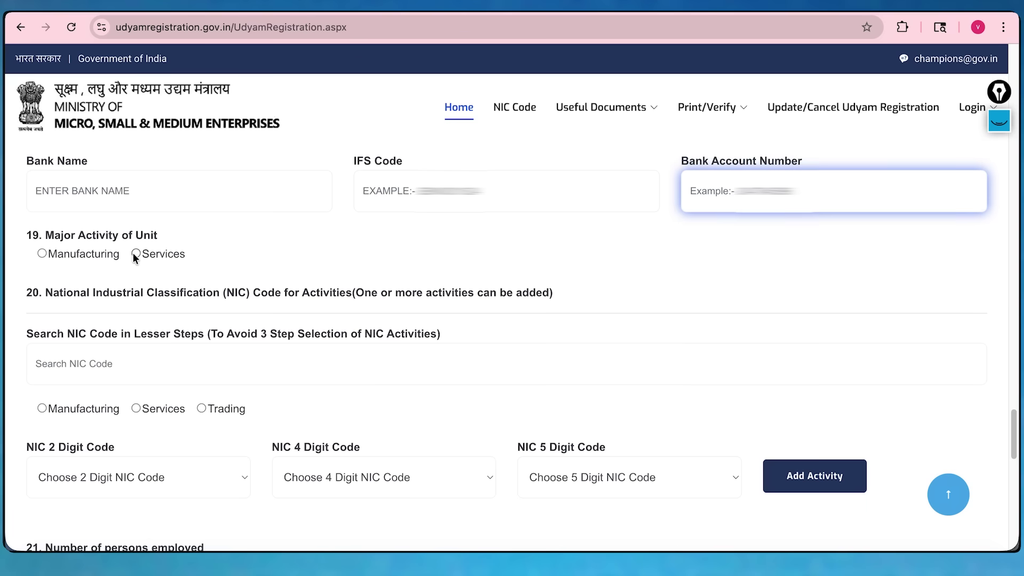
Choose Services in section 19 and Trading under 19.1 Major Activity Under Services.
left_click(136, 253)
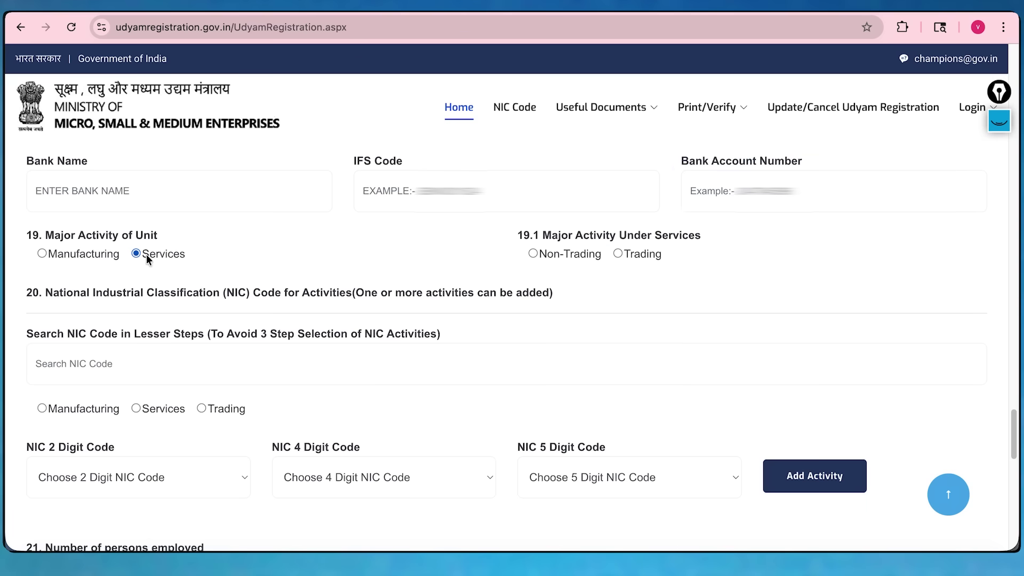
triple_click(543, 237)
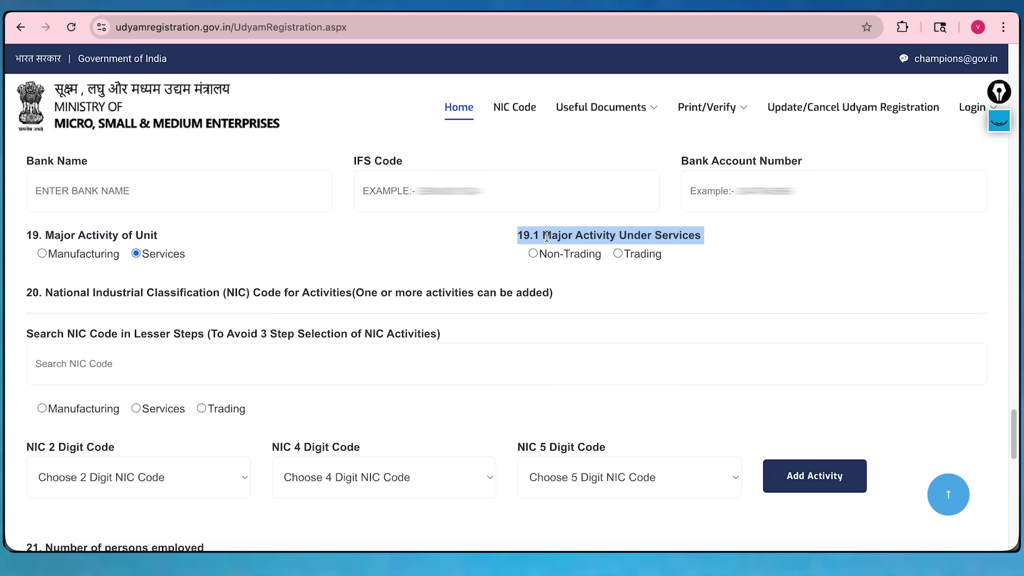
triple_click(555, 237)
triple_click(555, 238)
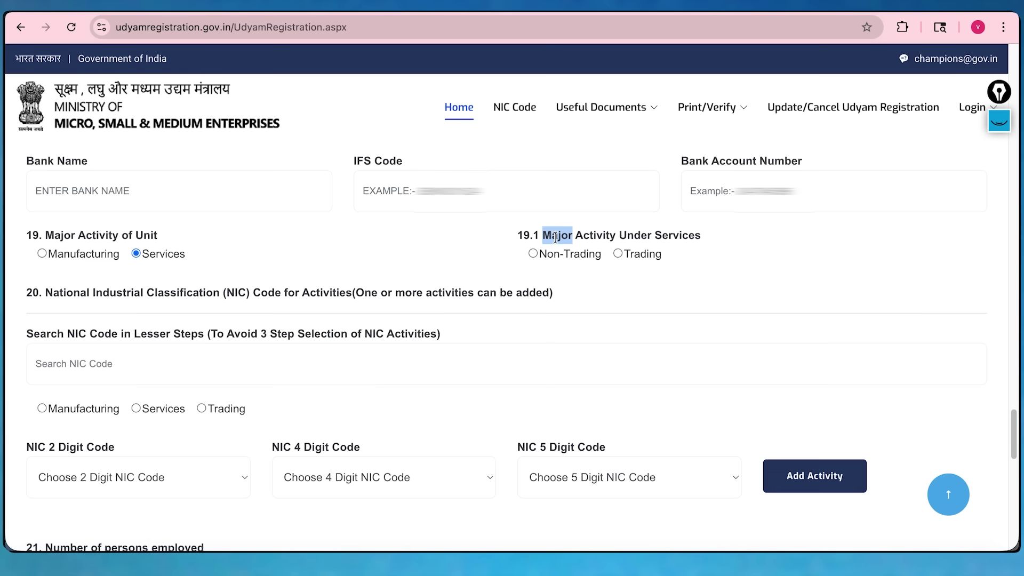
triple_click(553, 236)
left_click(501, 254)
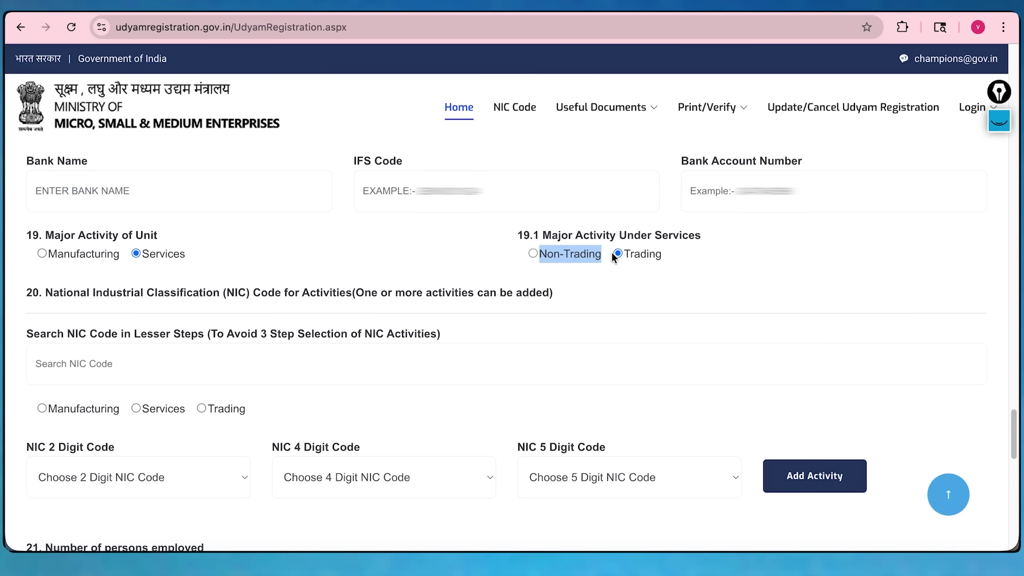
left_click(597, 255)
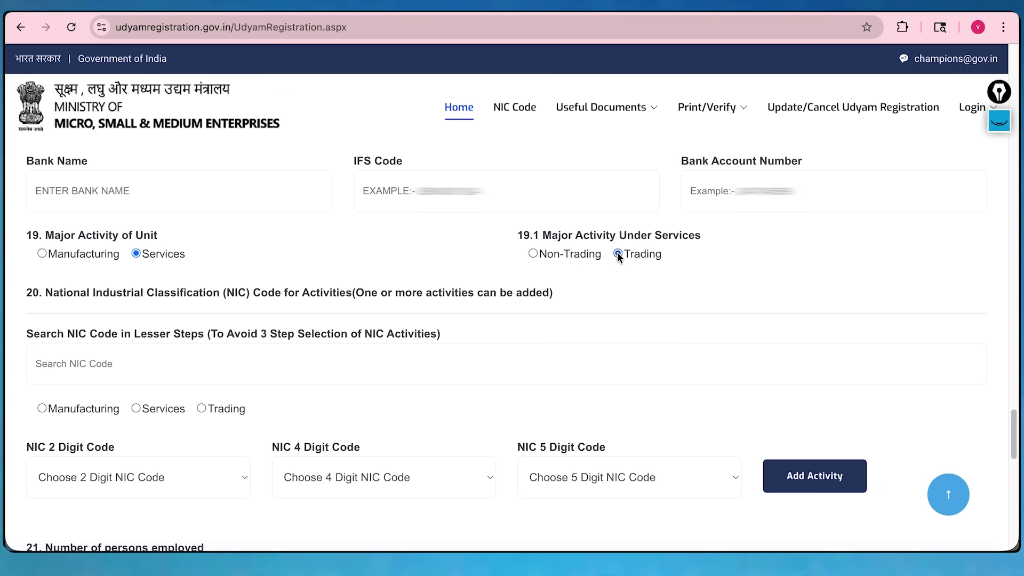
scroll(618, 258, "down", 2)
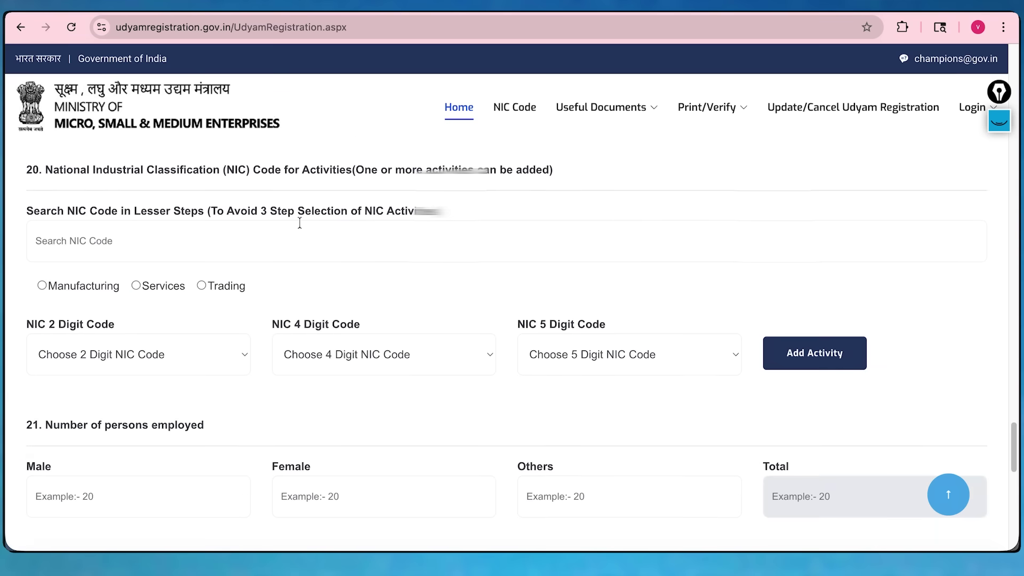
Point out the NIC code section heading, Search NIC Code label and search box.
triple_click(75, 171)
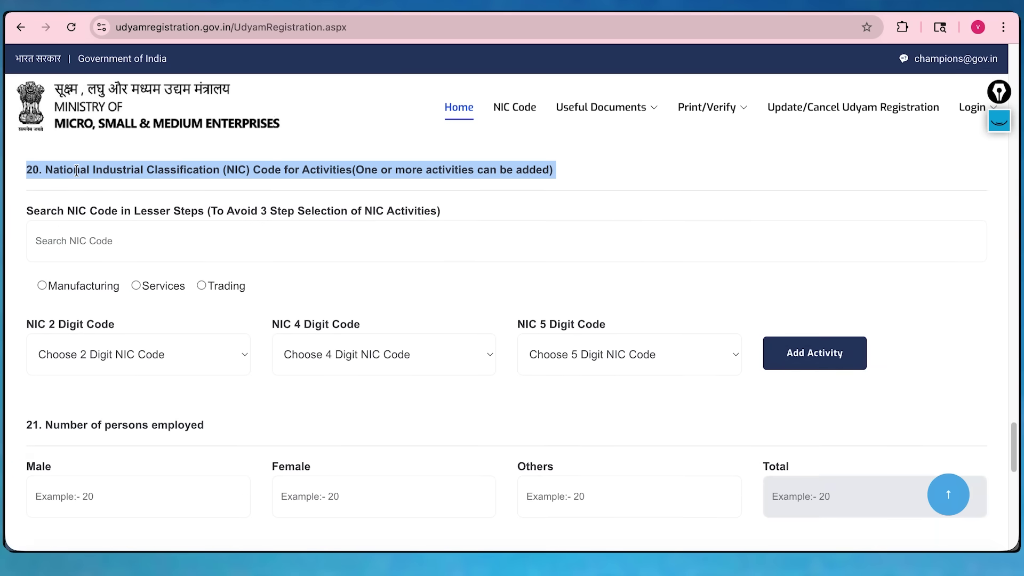
double_click(252, 173)
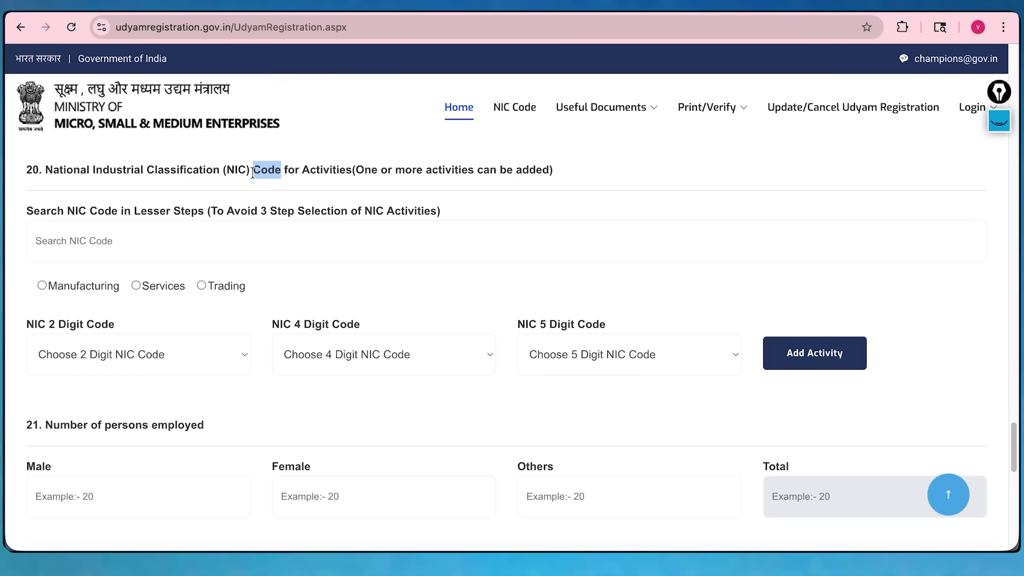
triple_click(252, 173)
left_click_drag(26, 212, 110, 214)
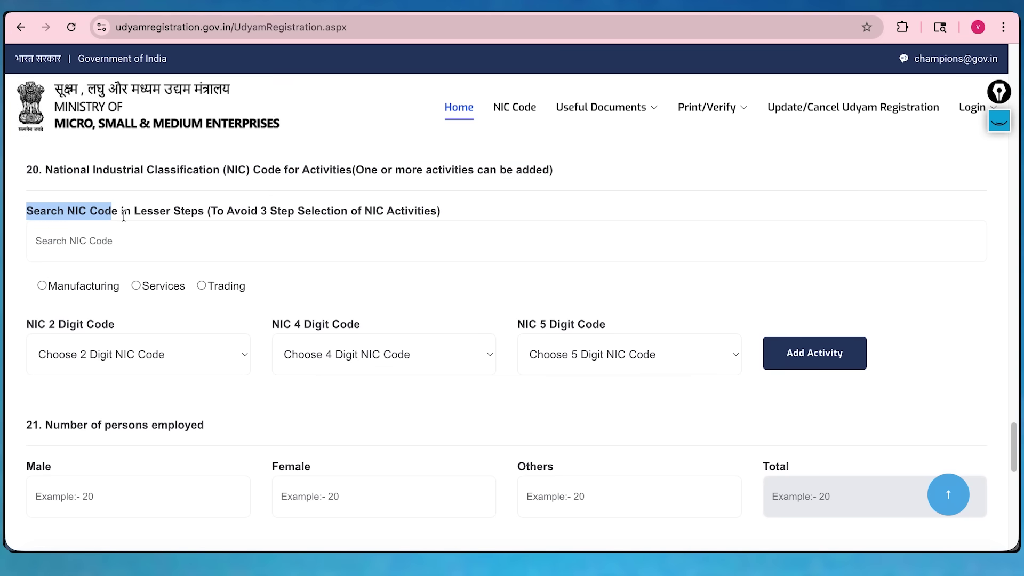
left_click(125, 214)
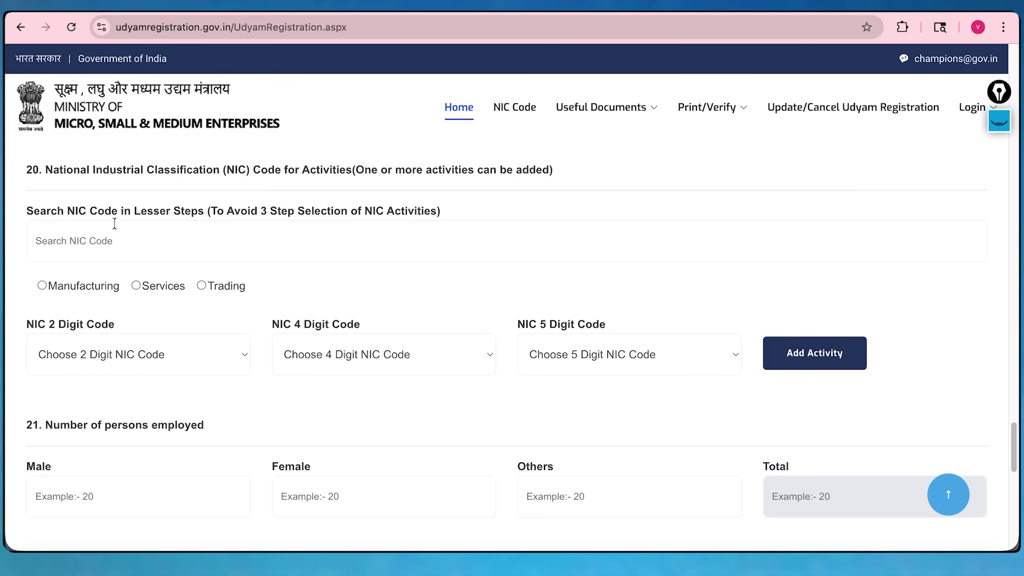
left_click(110, 242)
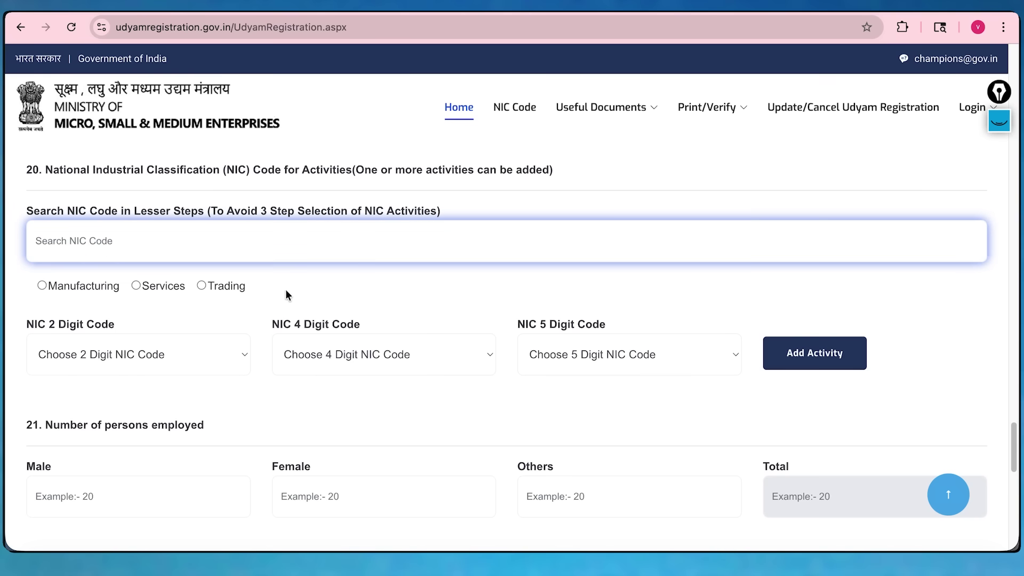
Add a Services activity with NIC codes 66, 6629 and 66290 to the activity list.
left_click(137, 285)
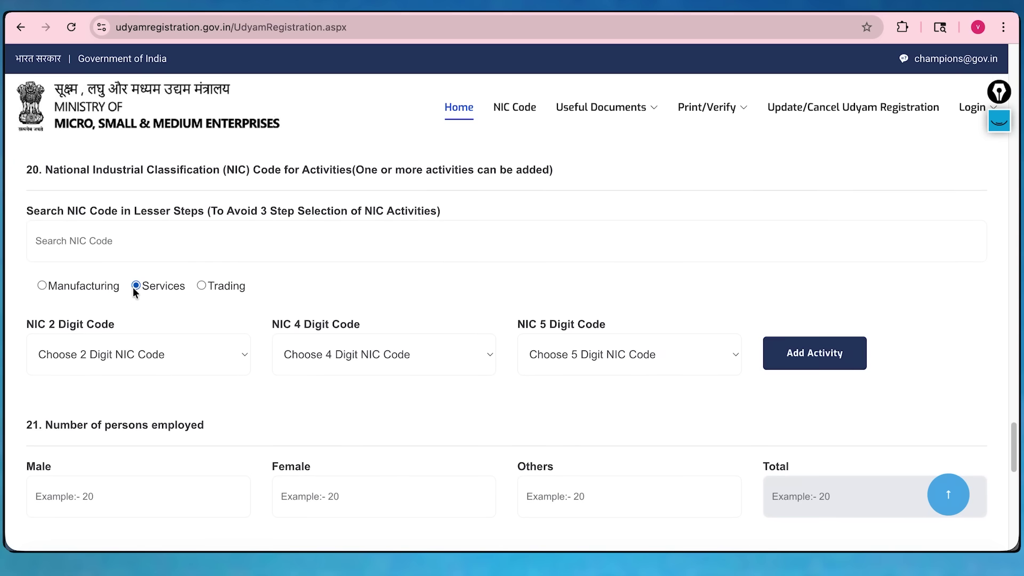
left_click(119, 343)
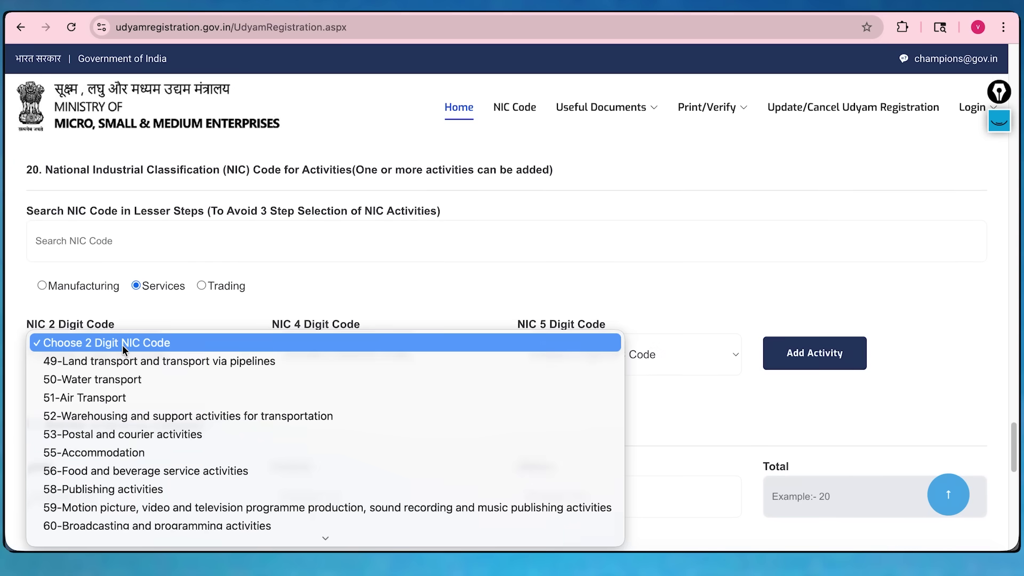
scroll(127, 357, "down", 5)
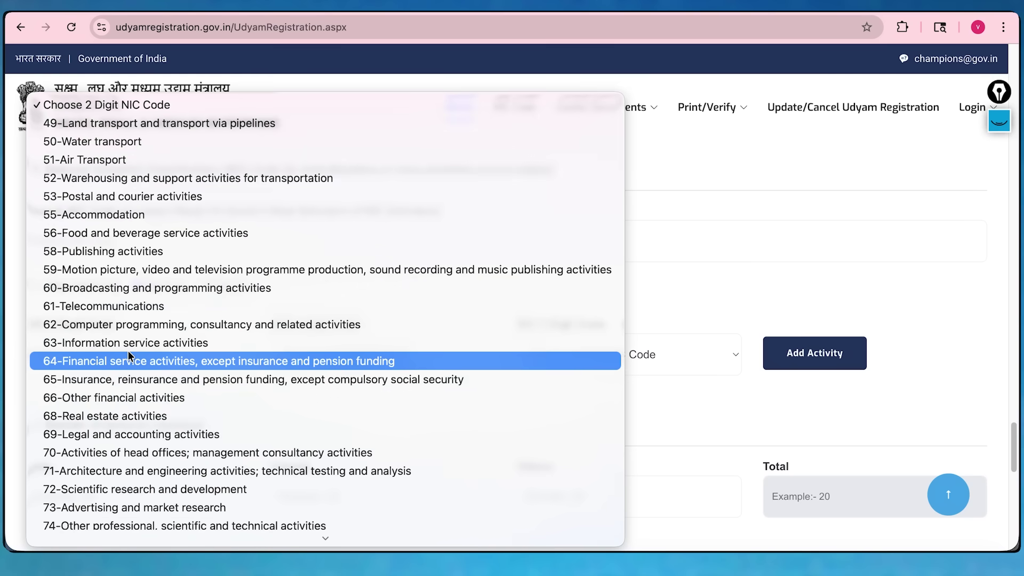
scroll(176, 278, "down", 3)
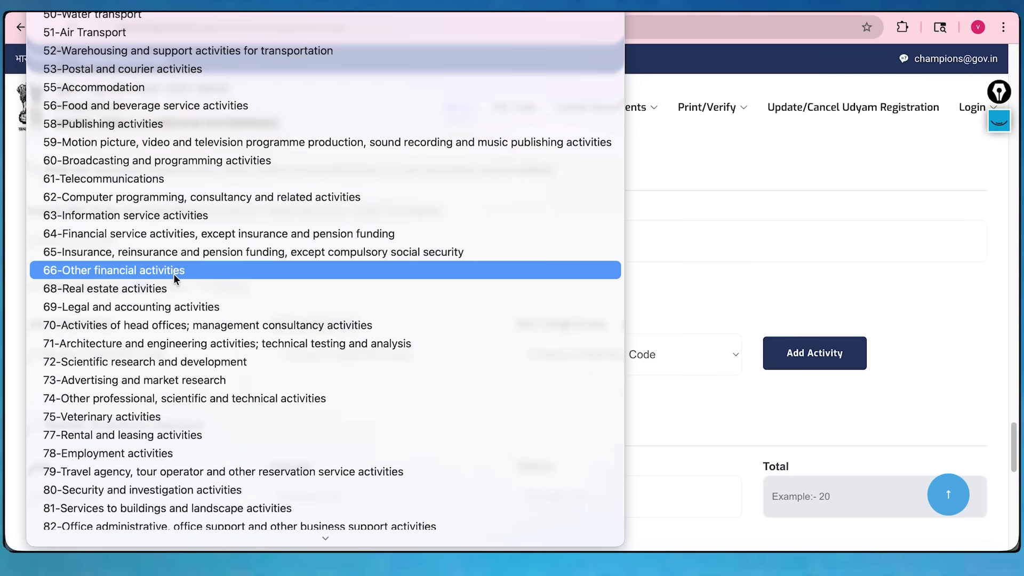
left_click(174, 272)
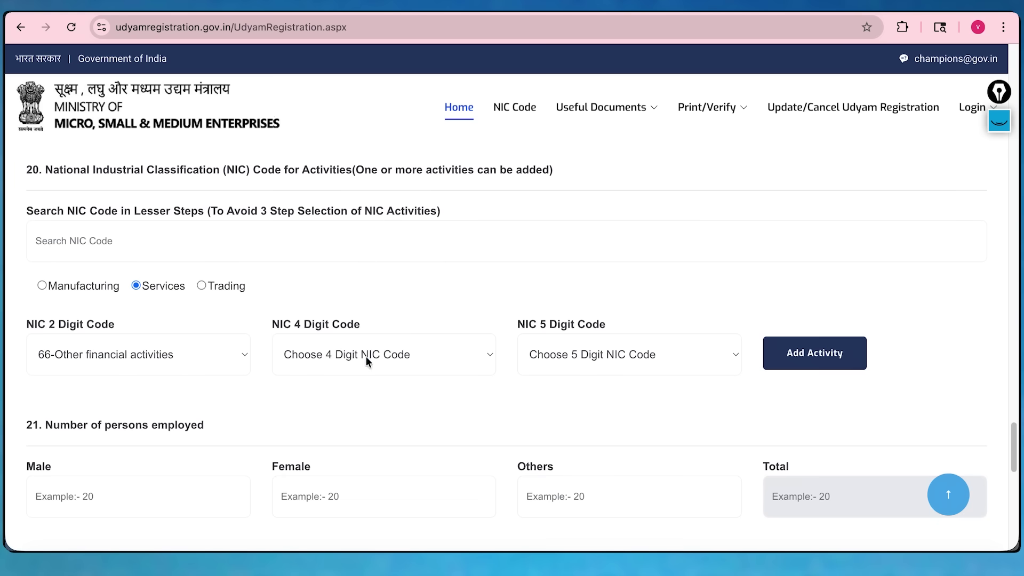
left_click(366, 361)
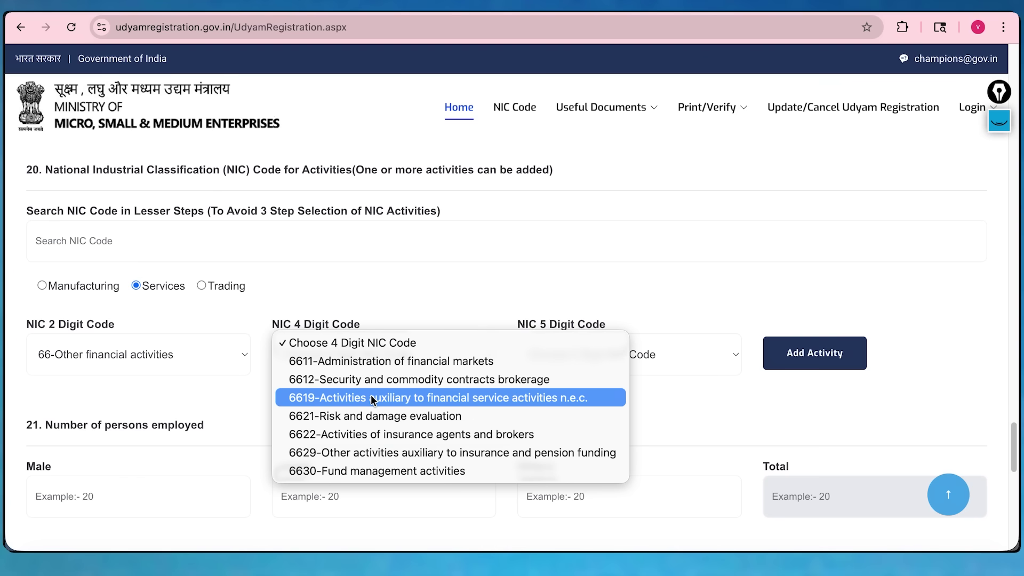
left_click(388, 455)
left_click(566, 347)
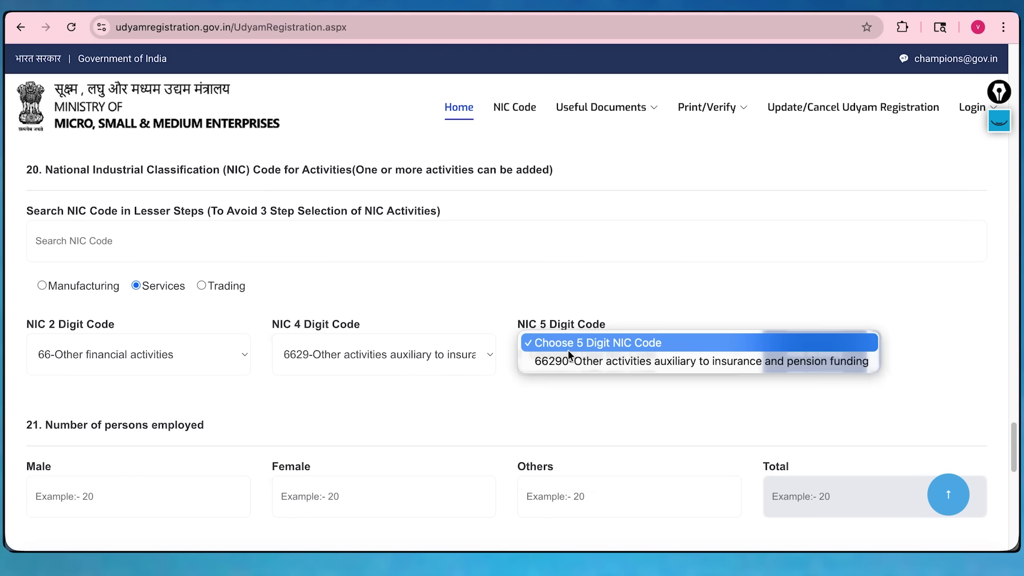
left_click(568, 361)
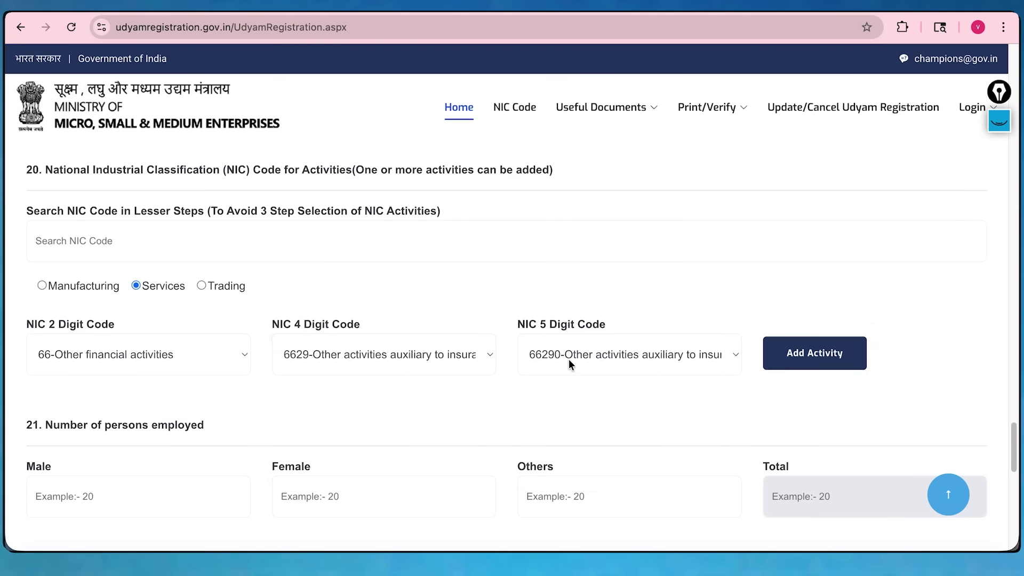
left_click(803, 355)
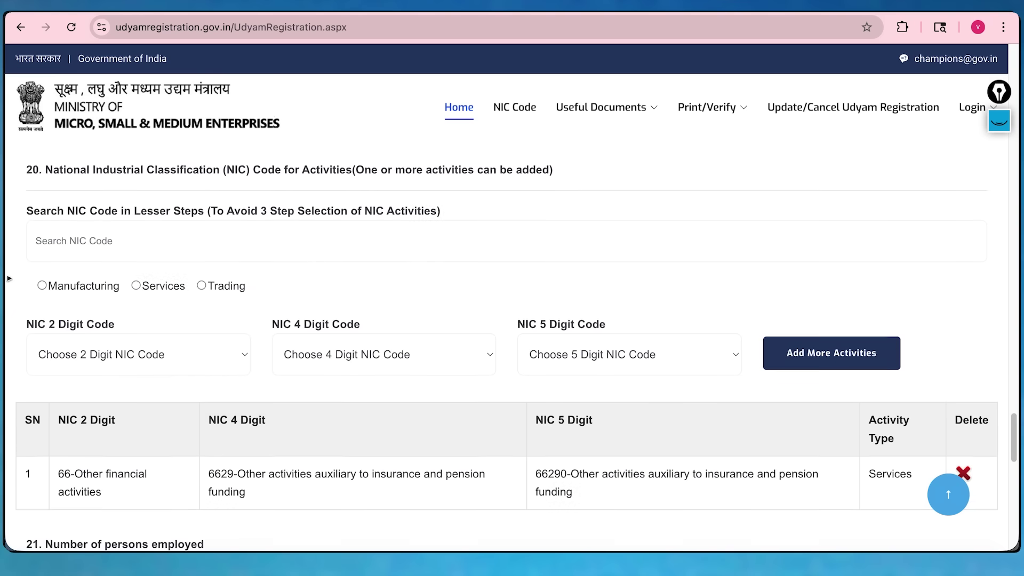
Review the new 66290 activity row and its description in the activity table.
scroll(9, 278, "down", 1)
left_click_drag(57, 404, 630, 431)
triple_click(664, 411)
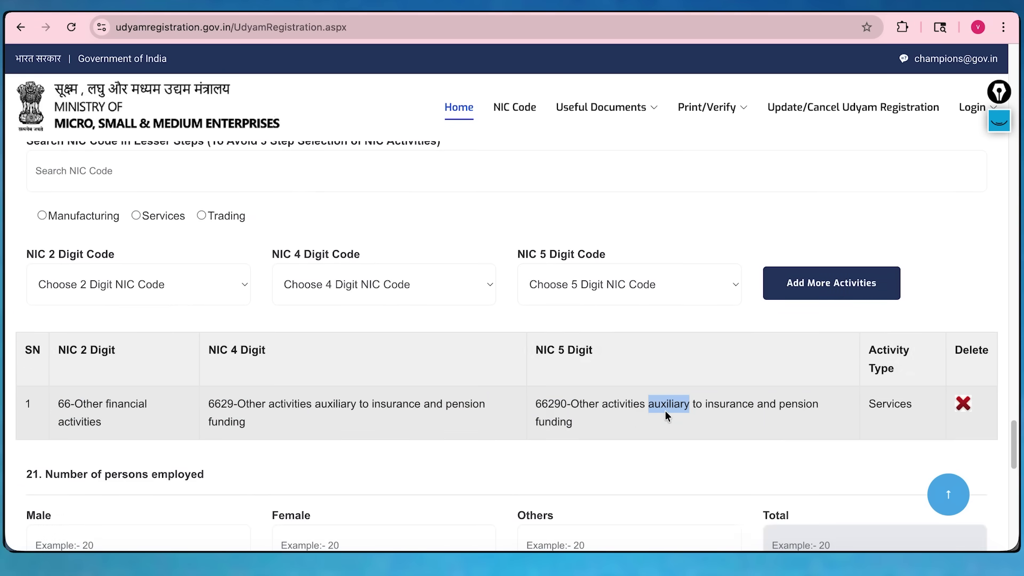
left_click(114, 422)
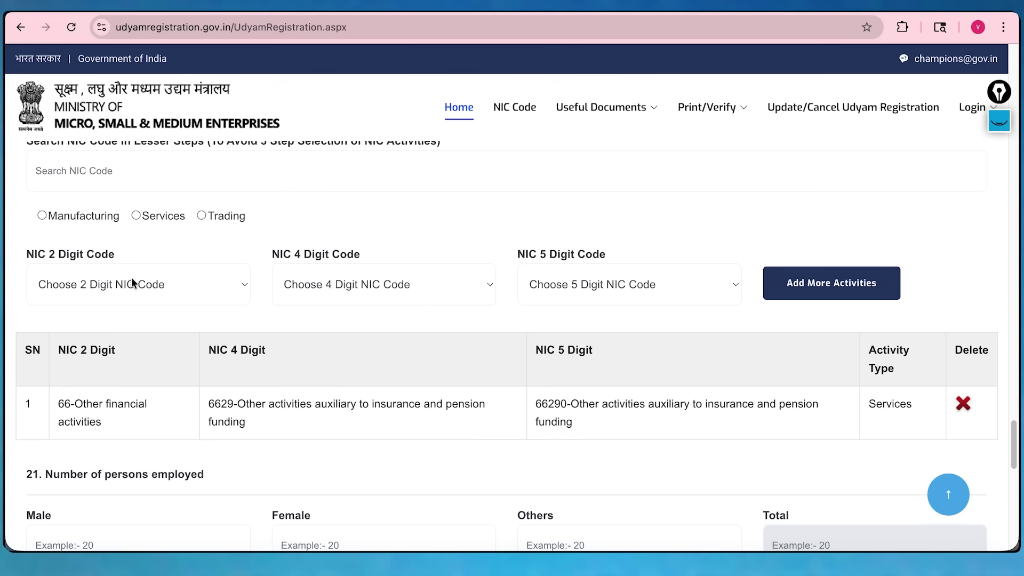
scroll(136, 290, "down", 2)
Enter 5 male and 1 female persons employed so the total updates.
scroll(247, 282, "down", 3)
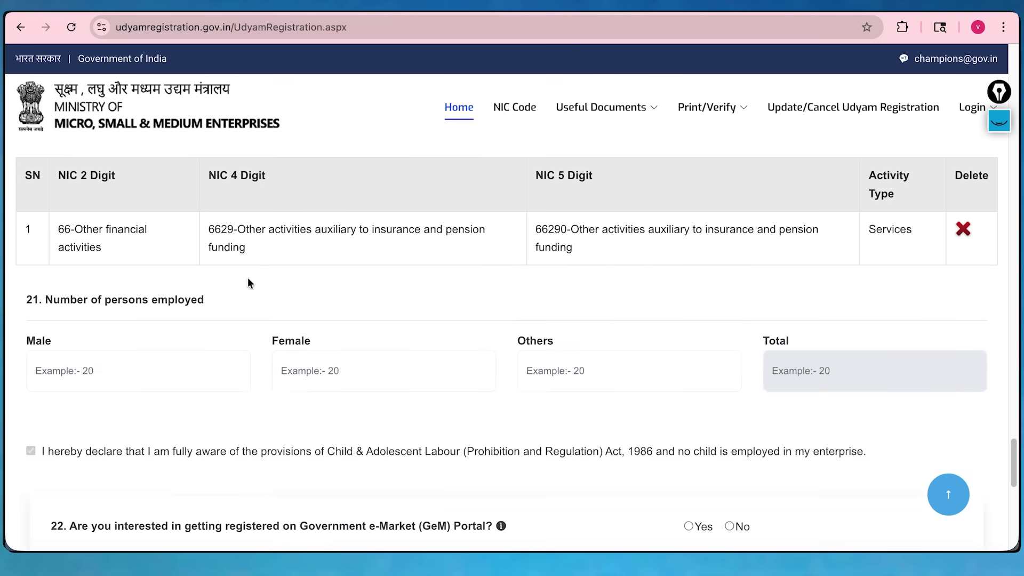
scroll(247, 283, "down", 1)
triple_click(96, 229)
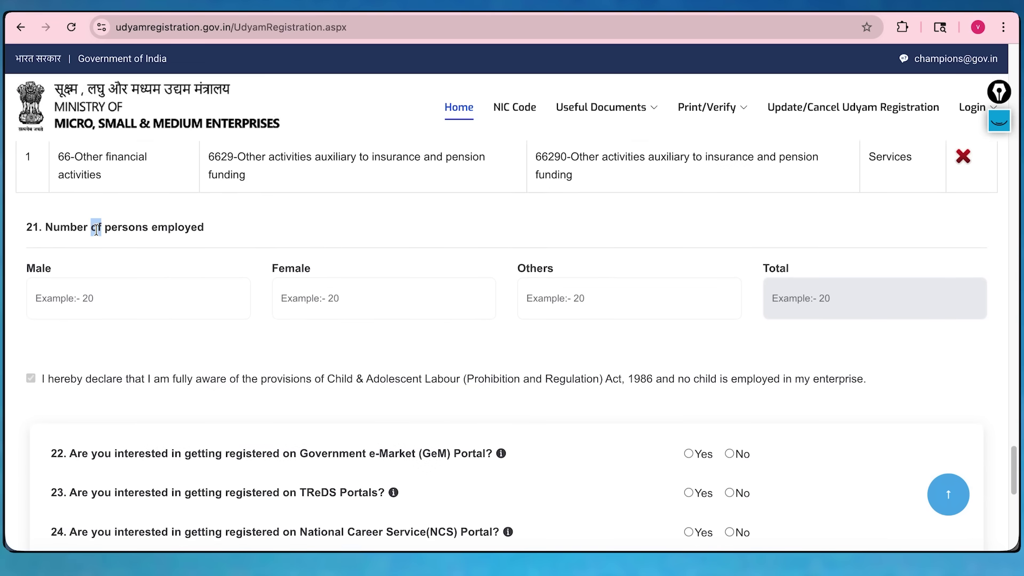
left_click(123, 250)
left_click(112, 297)
type("5")
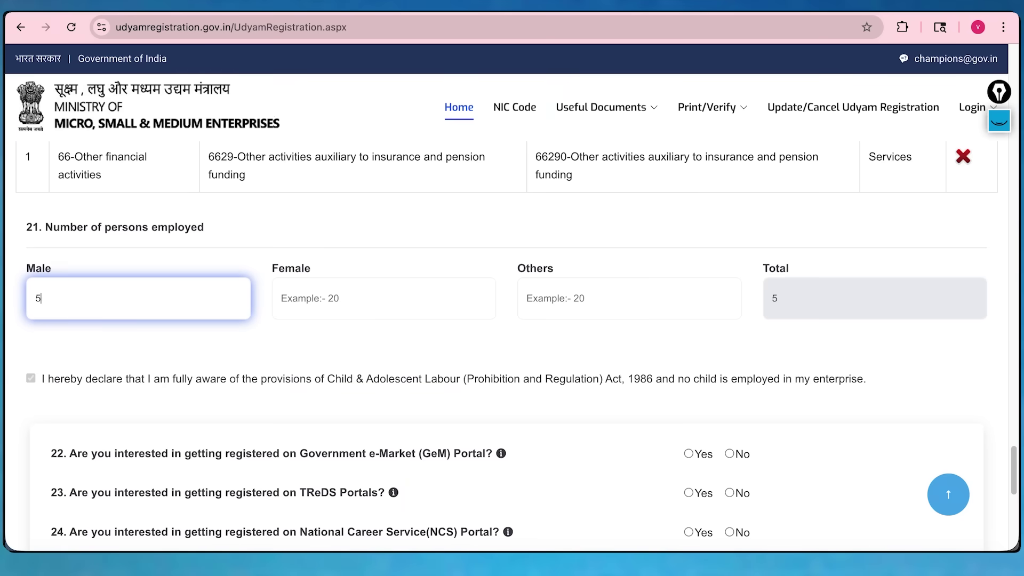
left_click(295, 301)
type("1")
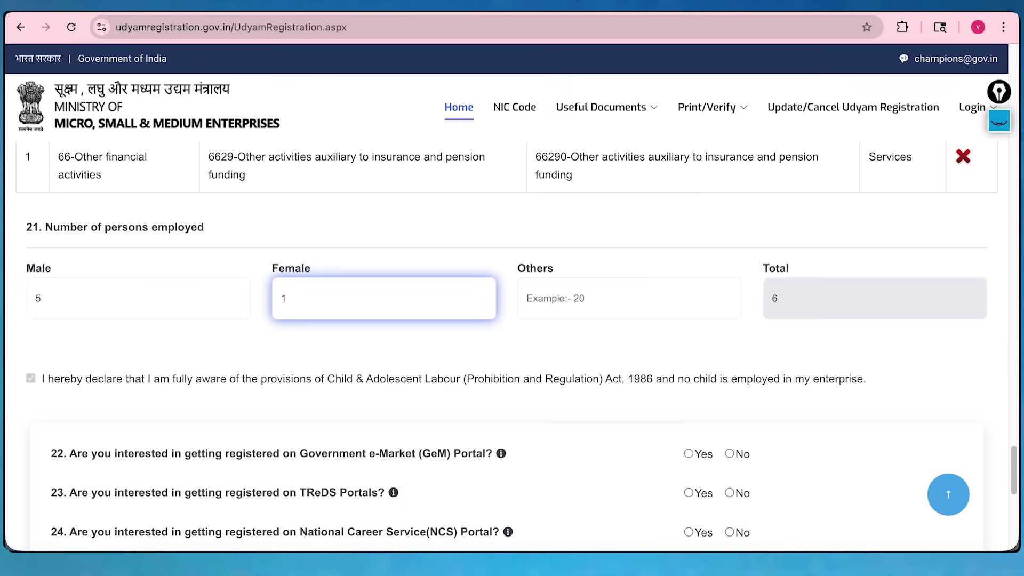
left_click(248, 351)
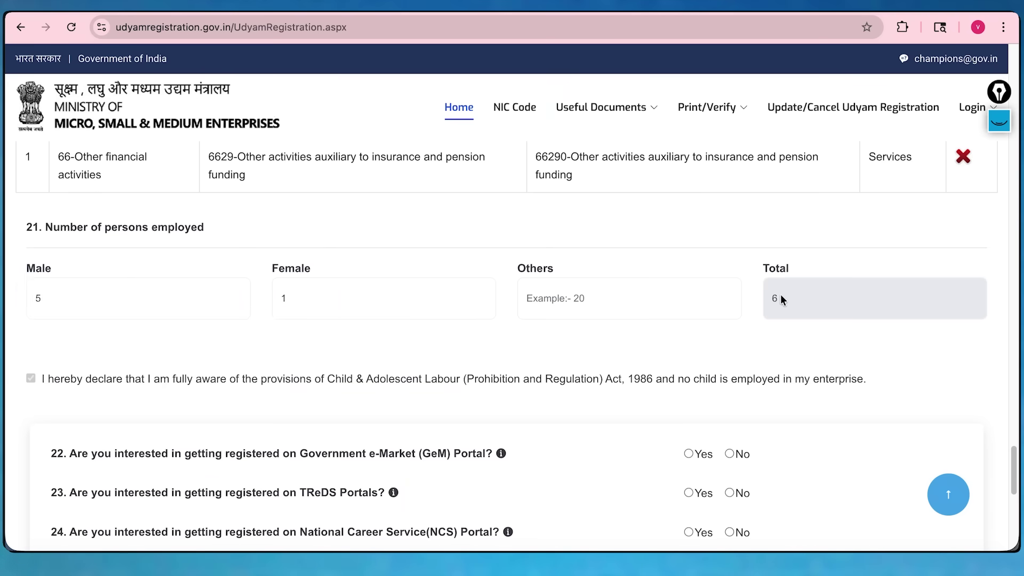
left_click(777, 303)
Highlight the child labour declaration and the GeM and TReDS portal questions.
scroll(776, 303, "down", 4)
scroll(777, 304, "down", 1)
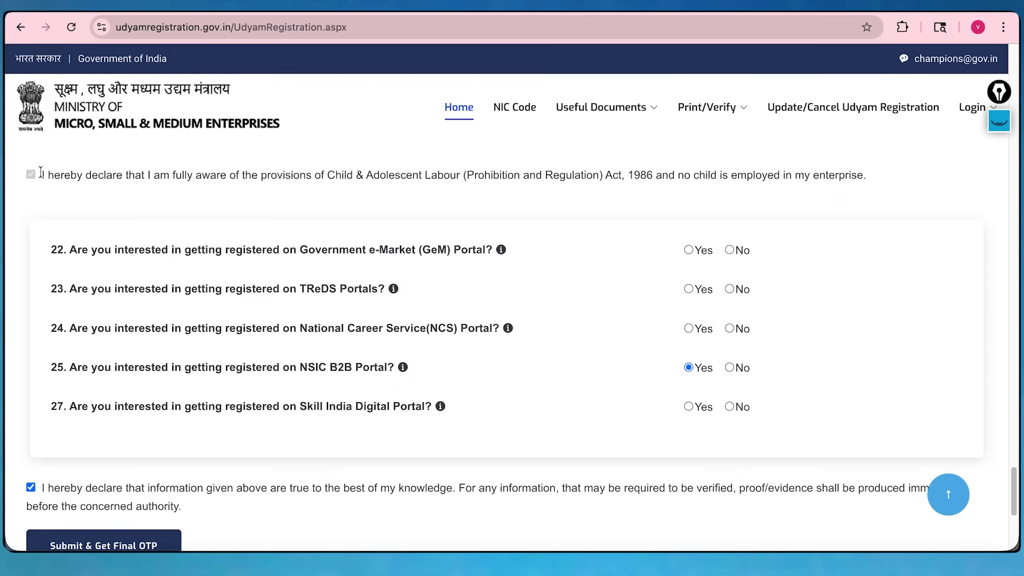
left_click_drag(41, 173, 464, 418)
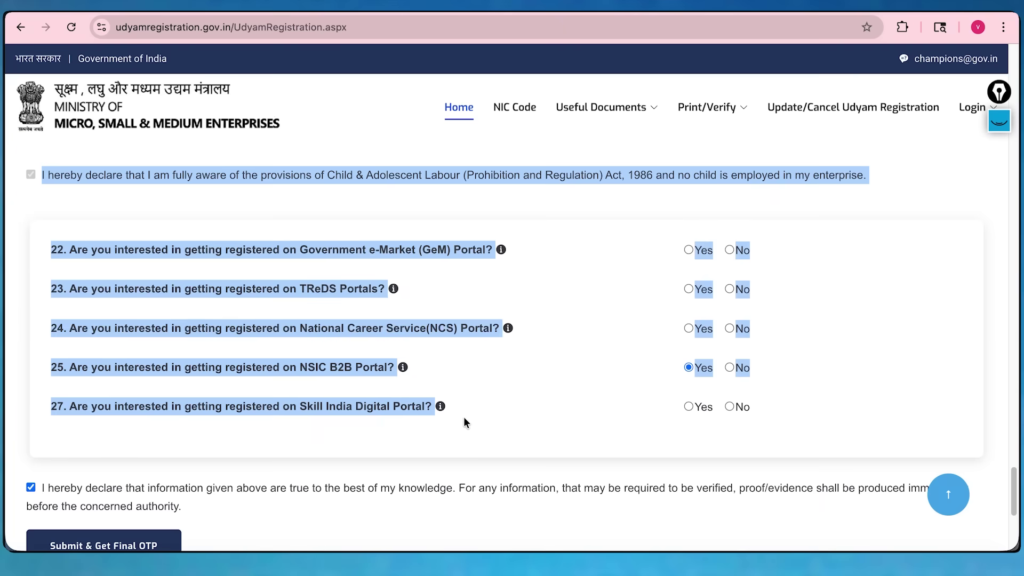
left_click(459, 428)
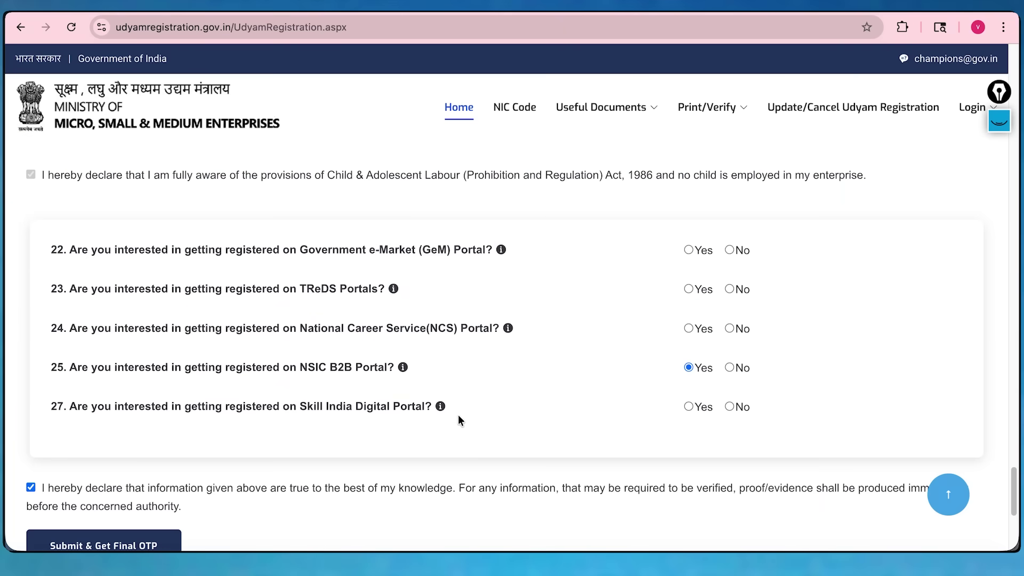
left_click_drag(66, 246, 313, 272)
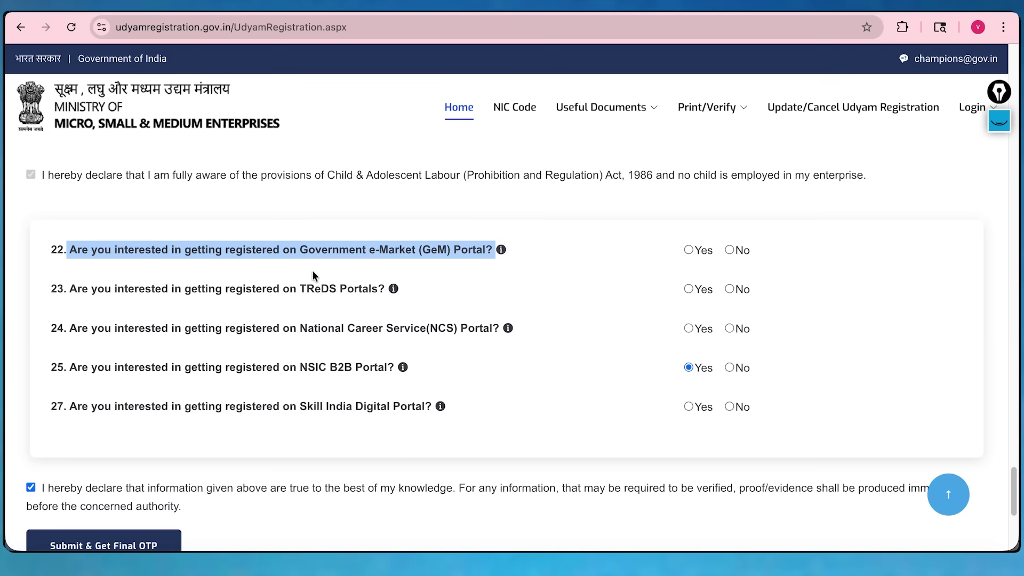
double_click(335, 255)
triple_click(325, 287)
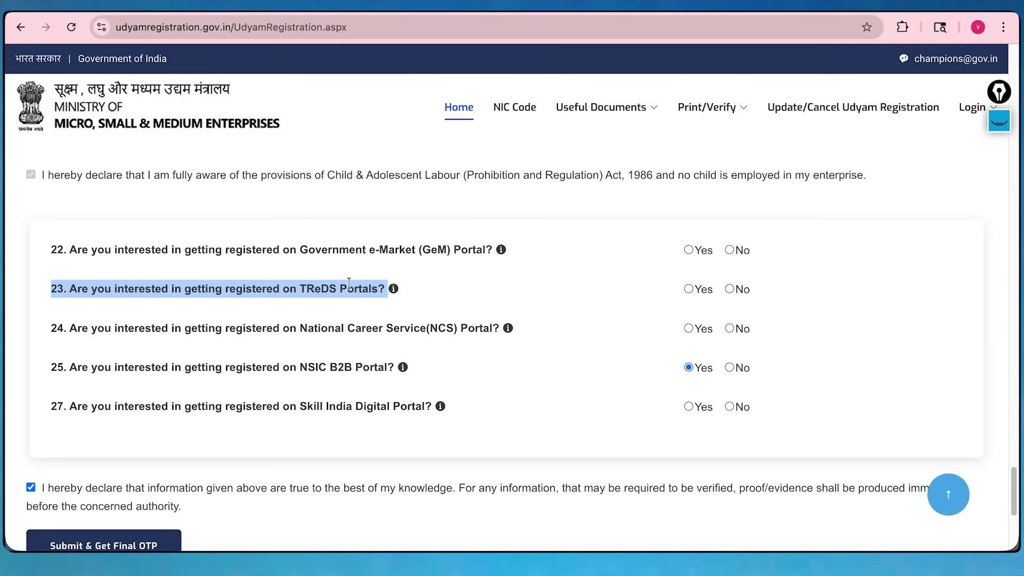
left_click(509, 276)
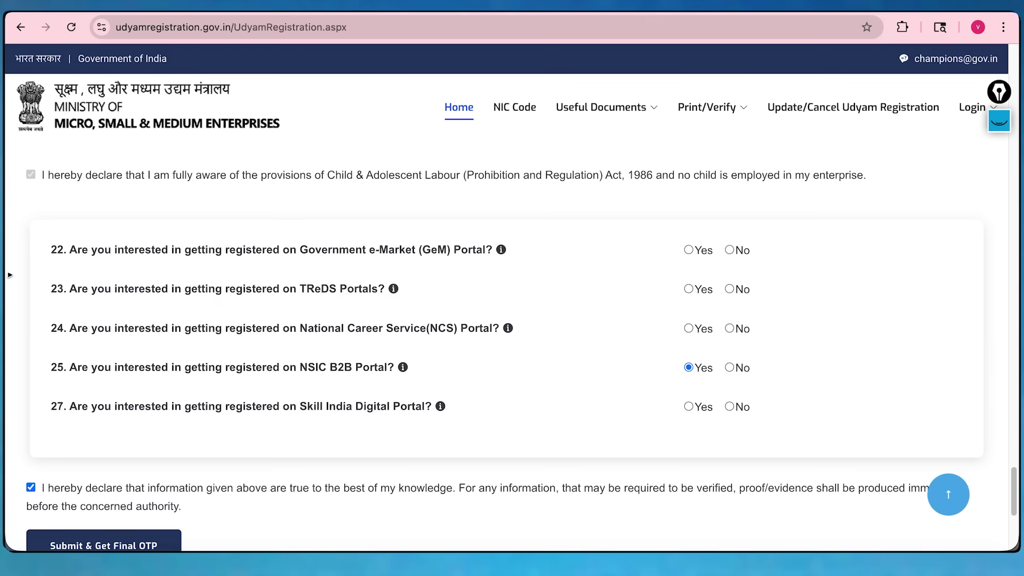
Keep Yes for NSIC B2B portal registration, then submit the form for the final OTP.
left_click(729, 368)
left_click(688, 366)
scroll(130, 321, "down", 2)
scroll(101, 347, "down", 1)
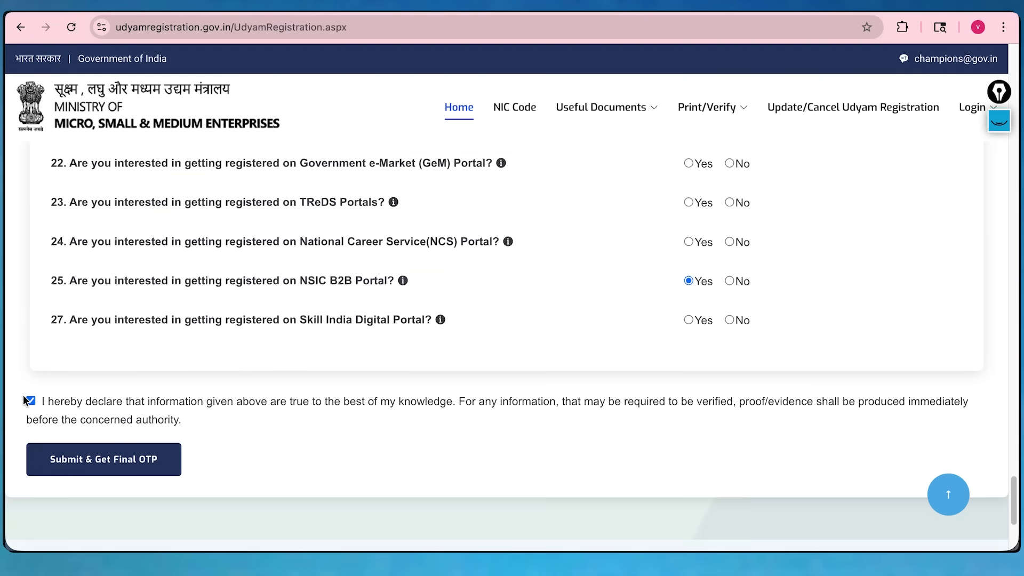
scroll(27, 400, "down", 1)
scroll(86, 436, "down", 2)
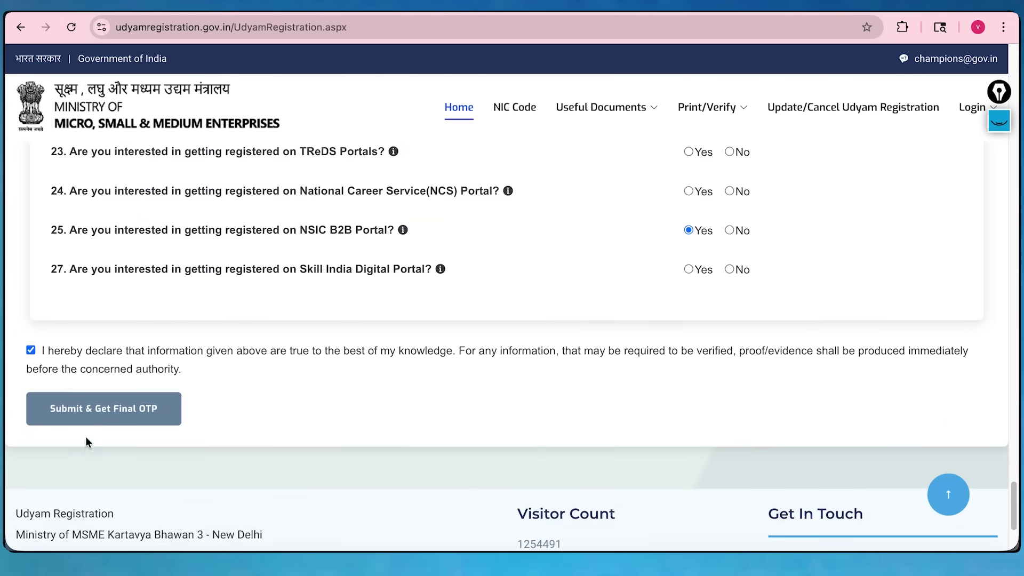
left_click(95, 383)
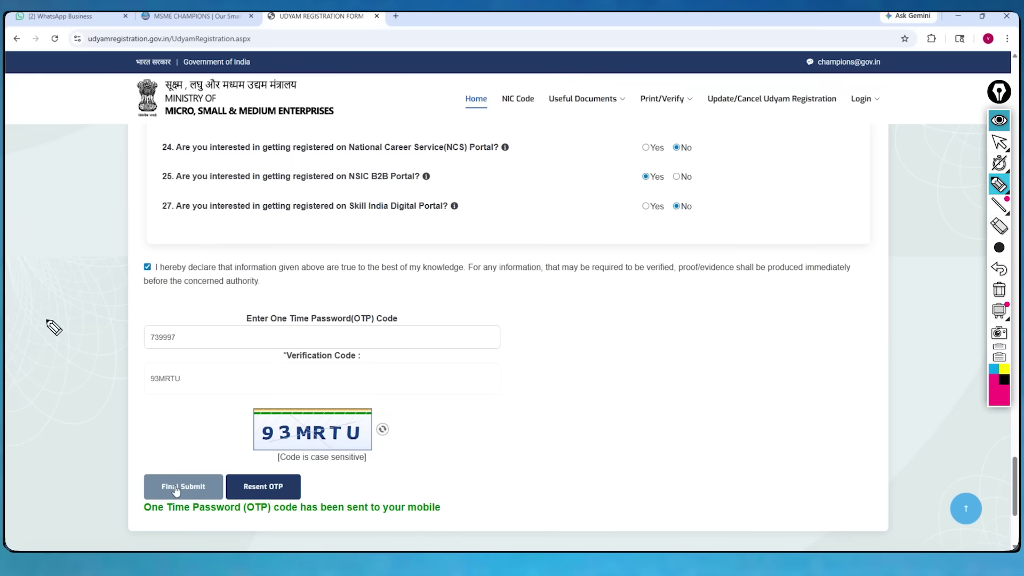
Annotate the entered OTP, captcha code, final submit step and the resulting thank-you message.
mouse_move(187, 337)
left_mouse_down()
mouse_move(218, 337)
mouse_move(187, 341)
mouse_move(204, 348)
left_mouse_up()
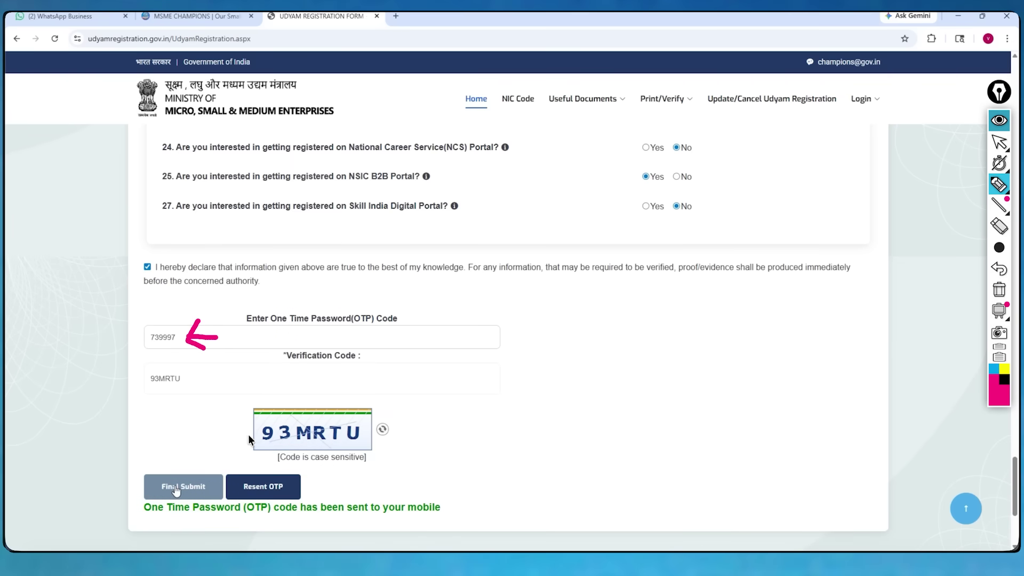
mouse_move(248, 438)
left_mouse_down()
mouse_move(221, 432)
mouse_move(184, 401)
mouse_move(206, 390)
left_mouse_up()
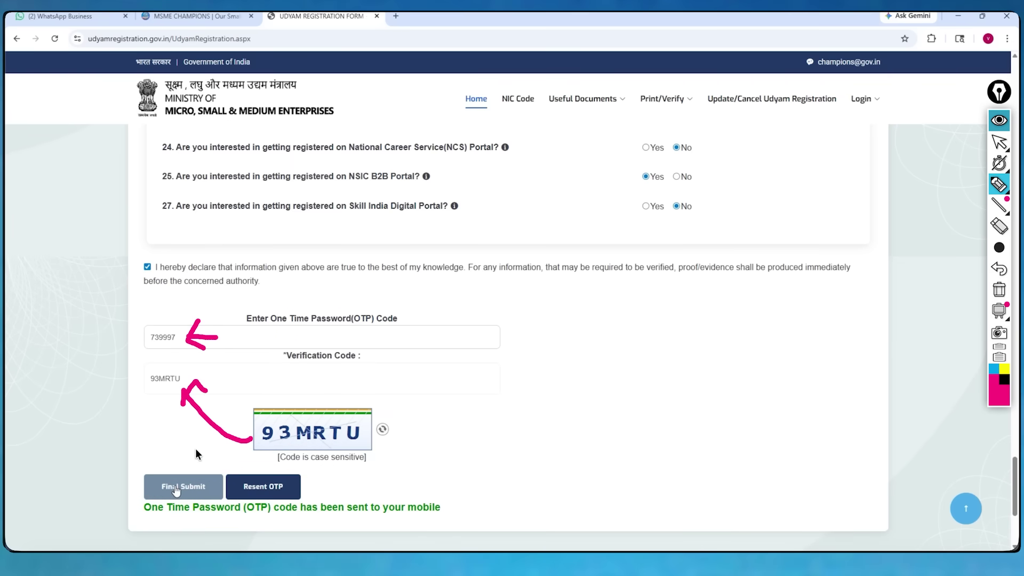
mouse_move(181, 456)
left_mouse_down()
mouse_move(140, 493)
mouse_move(227, 493)
mouse_move(178, 459)
left_mouse_up()
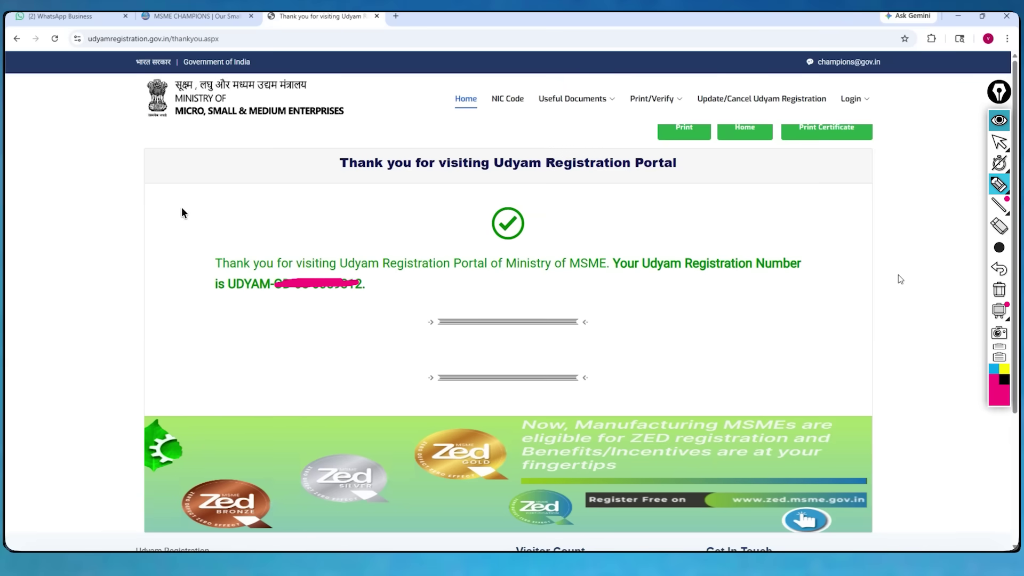
mouse_move(168, 200)
left_mouse_down()
mouse_move(177, 235)
mouse_move(188, 217)
left_mouse_up()
left_click_drag(363, 229, 375, 221)
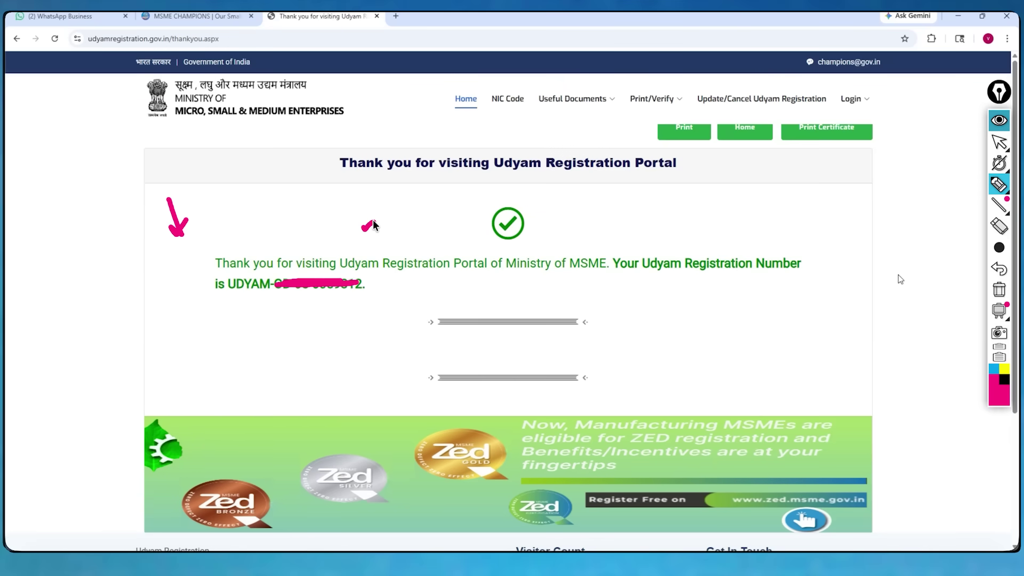
Annotate the new Udyam registration number and the print-and-verify certificate options.
mouse_move(818, 143)
left_mouse_down()
mouse_move(826, 176)
mouse_move(817, 140)
mouse_move(811, 162)
left_mouse_up()
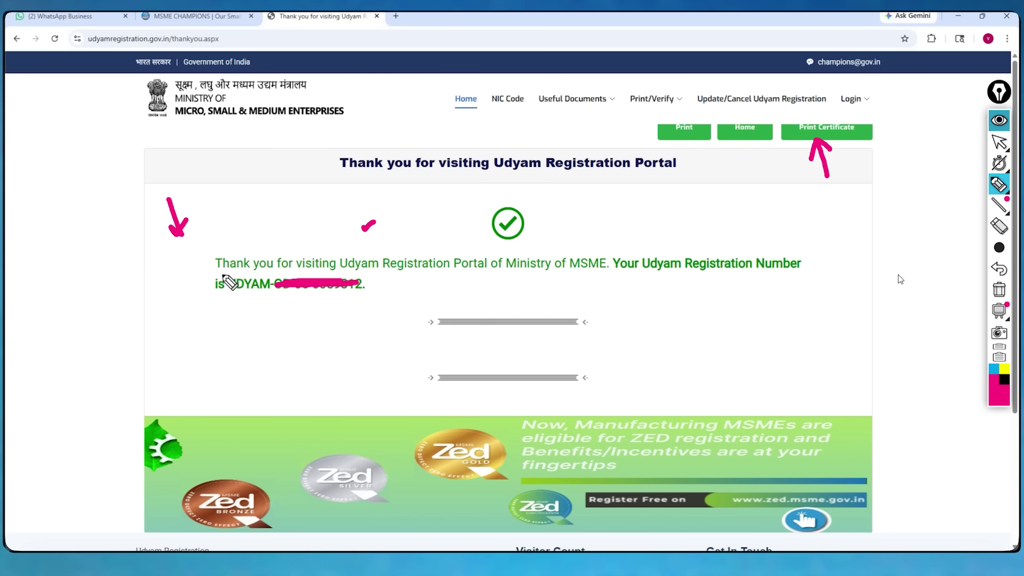
mouse_move(229, 282)
left_mouse_down()
mouse_move(235, 311)
mouse_move(374, 299)
mouse_move(337, 274)
mouse_move(255, 280)
mouse_move(281, 321)
mouse_move(277, 299)
mouse_move(267, 318)
left_mouse_up()
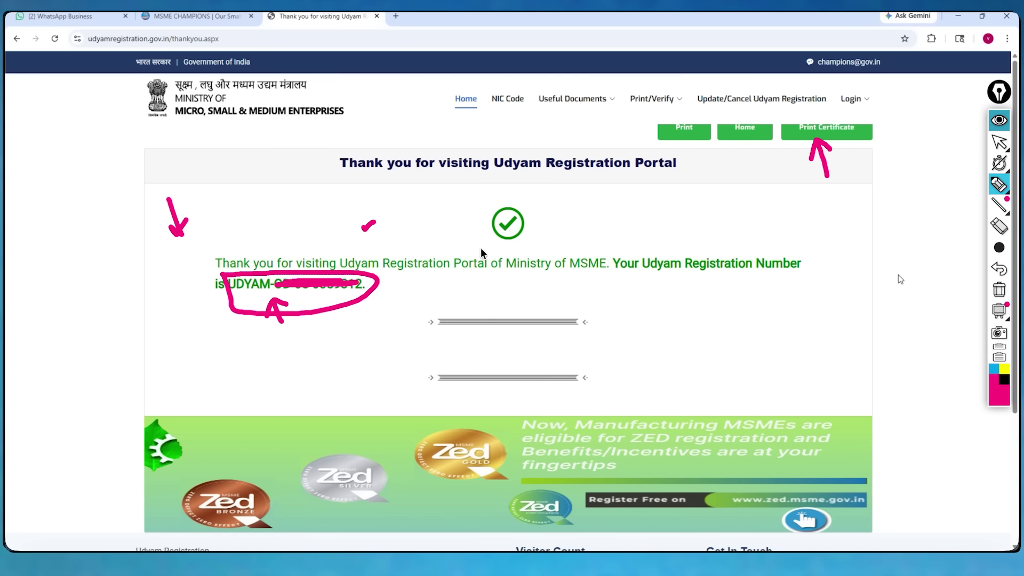
mouse_move(363, 301)
left_mouse_down()
mouse_move(380, 326)
mouse_move(363, 302)
mouse_move(366, 321)
left_mouse_up()
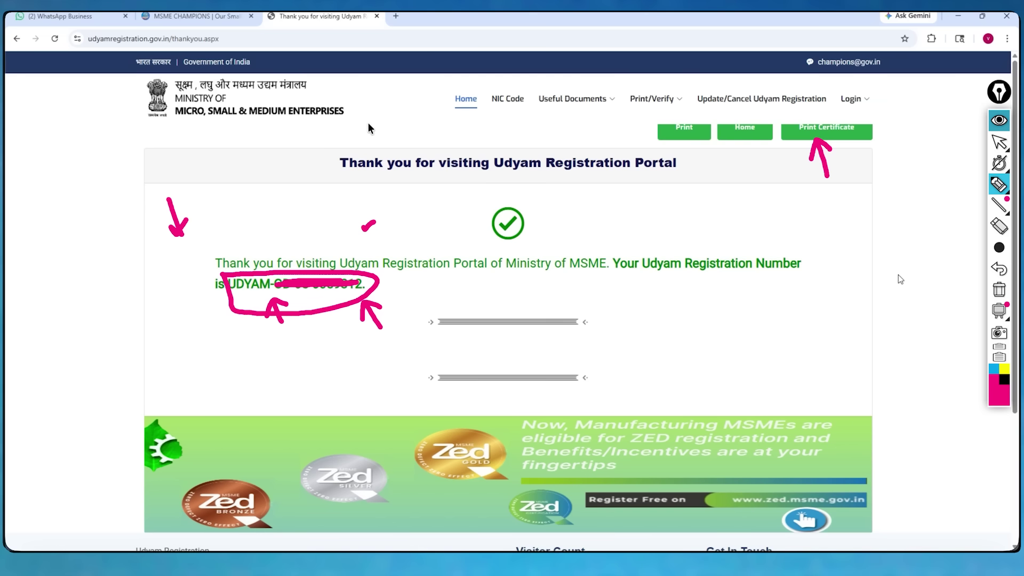
left_click_drag(368, 123, 391, 119)
mouse_move(653, 84)
left_mouse_down()
mouse_move(647, 125)
mouse_move(674, 85)
mouse_move(637, 77)
left_mouse_up()
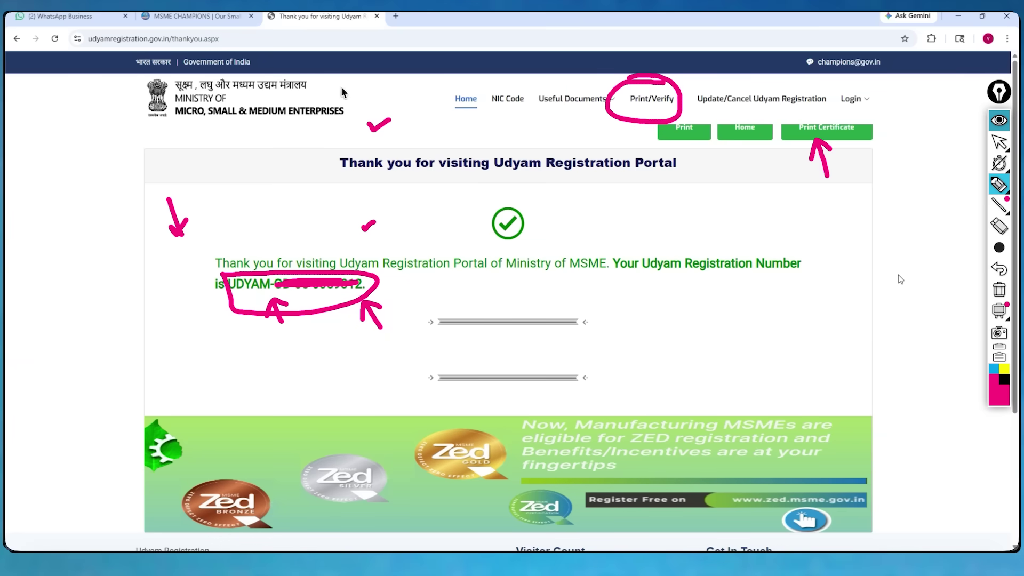
left_click(994, 265)
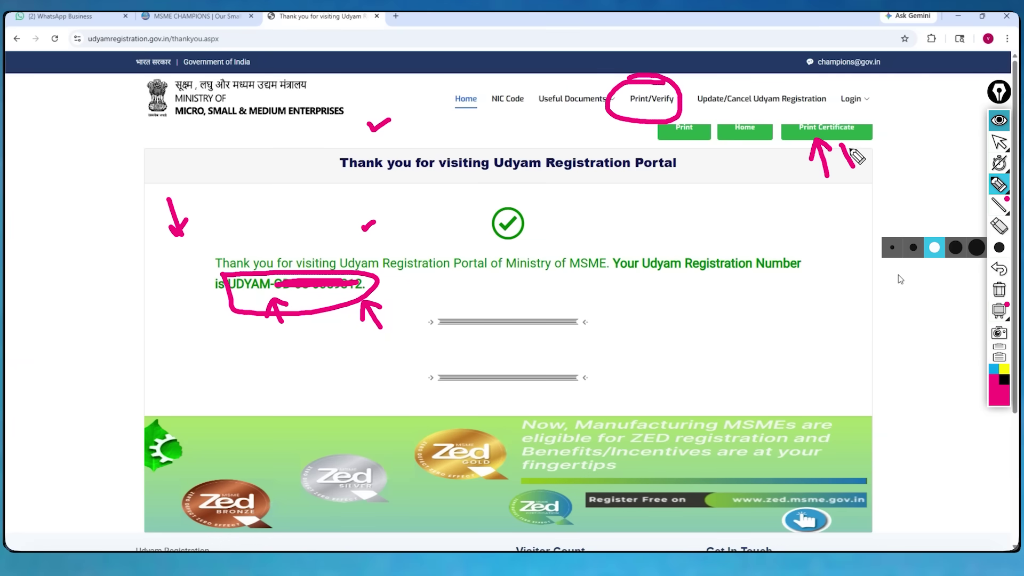
mouse_move(856, 154)
left_mouse_down()
mouse_move(850, 142)
mouse_move(839, 159)
left_mouse_up()
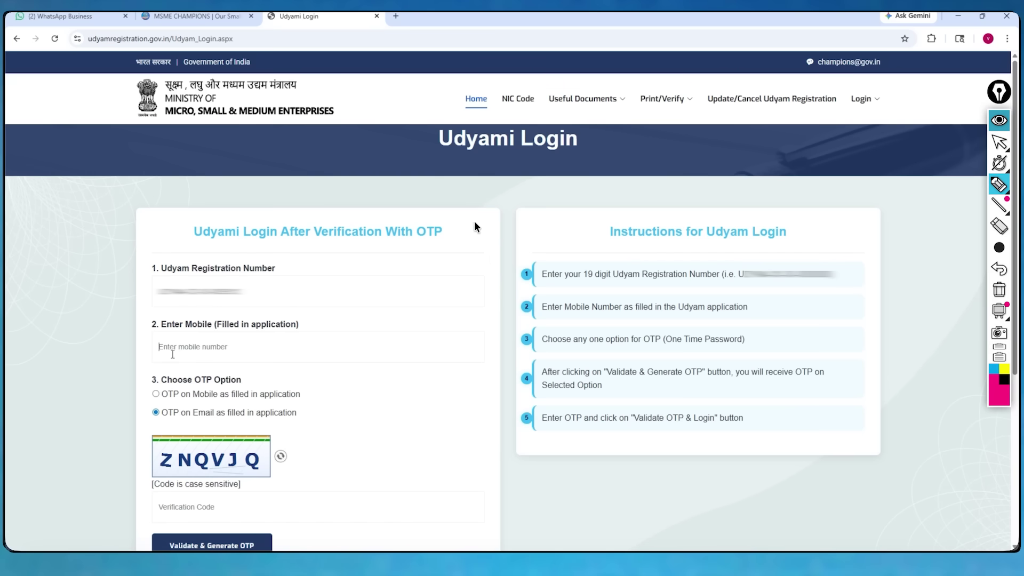
Annotate the login fields: registration number, mobile number, OTP choices, captcha and OTP validation.
left_click_drag(297, 296, 229, 302)
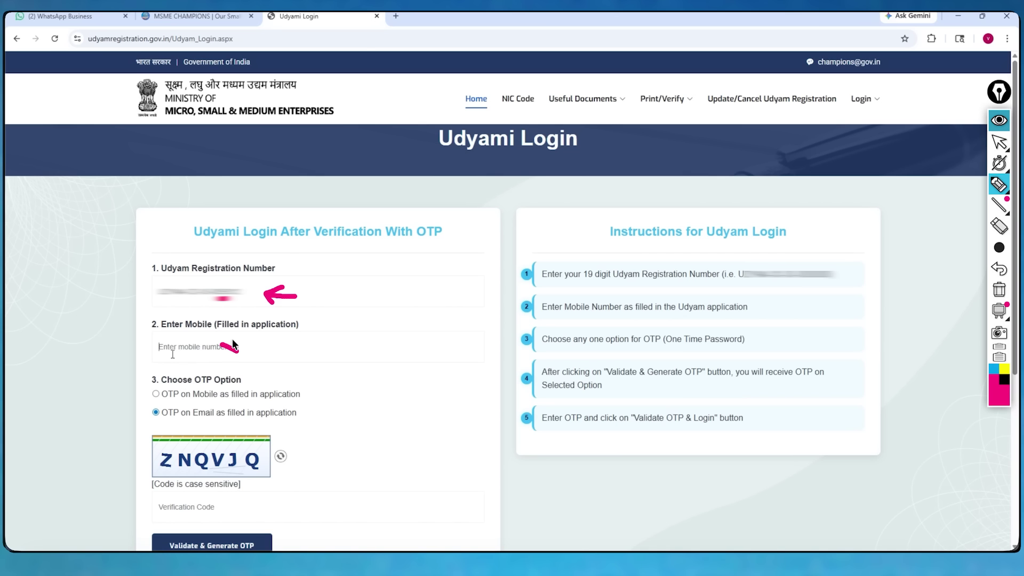
left_click_drag(238, 352, 223, 351)
left_click_drag(307, 414, 317, 393)
mouse_move(273, 462)
left_mouse_down()
mouse_move(286, 479)
mouse_move(254, 501)
left_mouse_up()
mouse_move(230, 505)
left_mouse_down()
mouse_move(295, 537)
mouse_move(276, 531)
left_mouse_up()
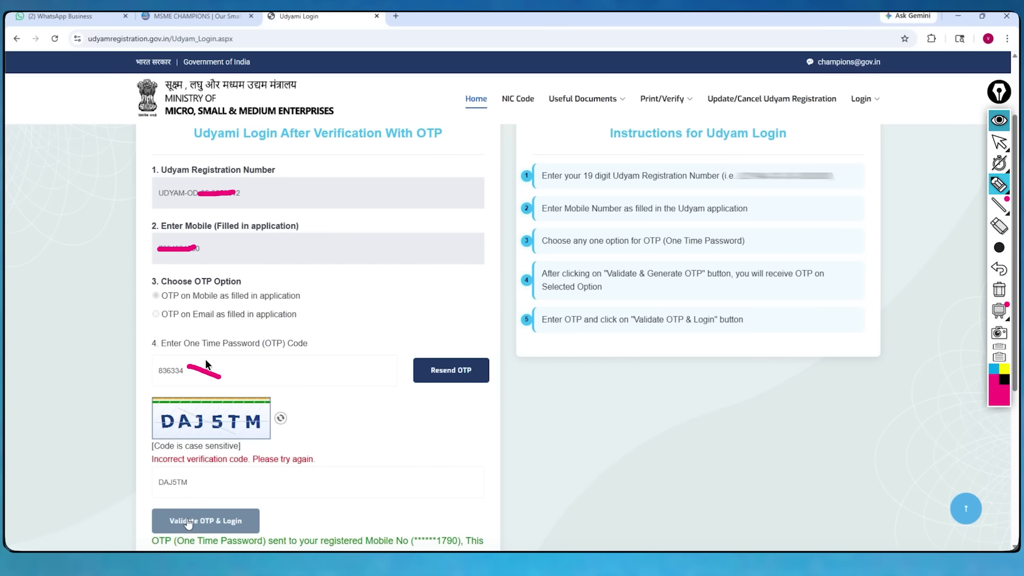
left_click_drag(206, 360, 209, 379)
left_click_drag(266, 514, 304, 503)
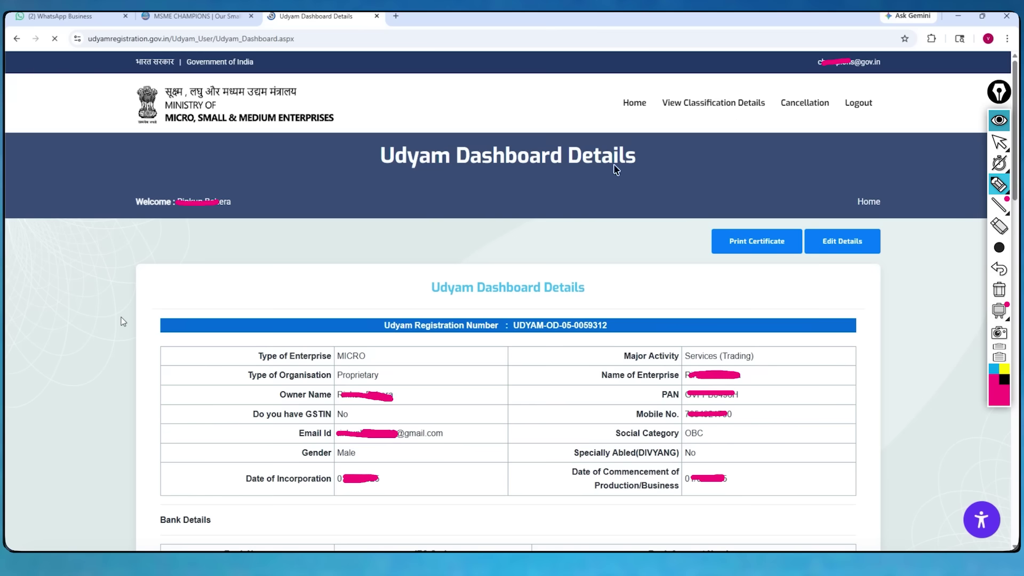
Mark the dashboard's registration details, certificate printing option and Trading banner.
left_click_drag(282, 271, 308, 263)
mouse_move(726, 258)
left_mouse_down()
mouse_move(725, 288)
mouse_move(727, 256)
mouse_move(757, 269)
mouse_move(772, 249)
left_mouse_up()
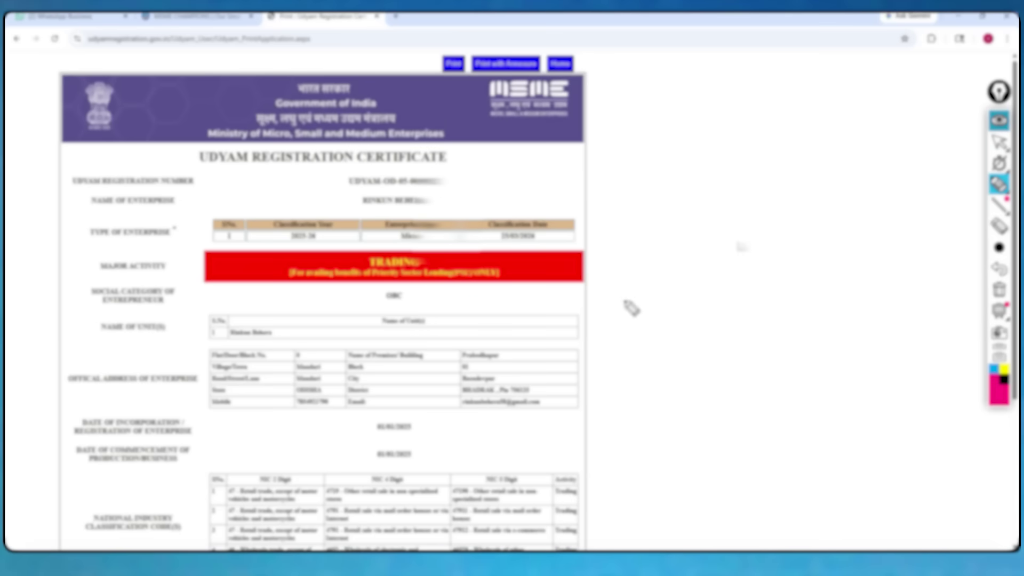
mouse_move(621, 292)
left_mouse_down()
mouse_move(629, 307)
mouse_move(654, 280)
left_mouse_up()
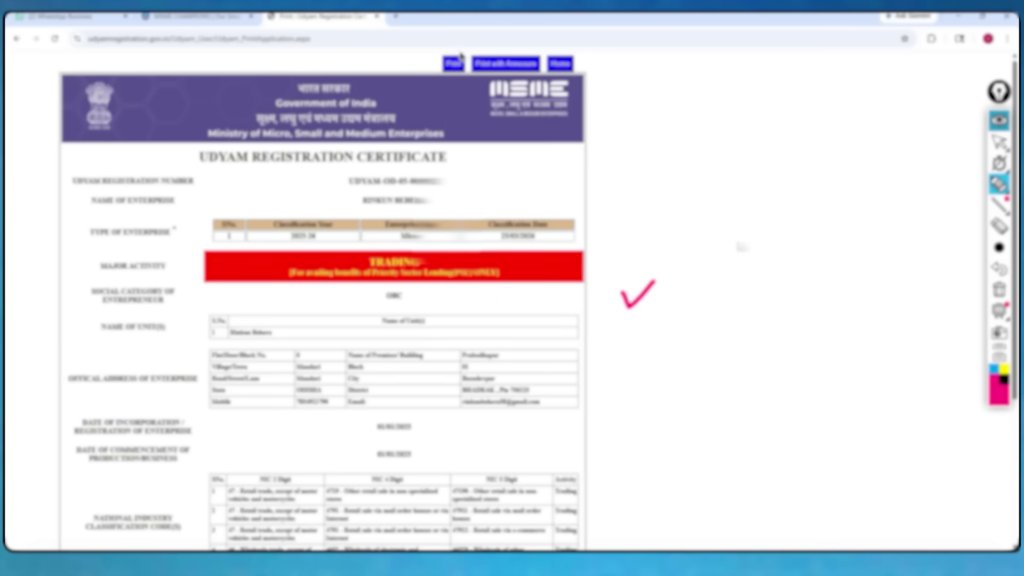
mouse_move(454, 45)
left_mouse_down()
mouse_move(440, 84)
mouse_move(466, 59)
mouse_move(449, 47)
left_mouse_up()
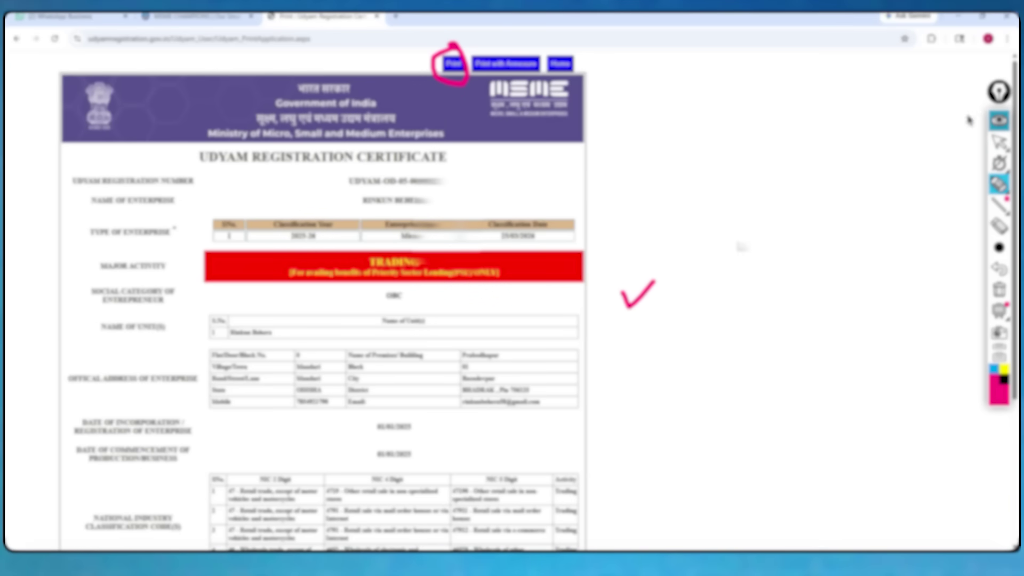
mouse_move(624, 302)
left_mouse_down()
mouse_move(658, 302)
mouse_move(637, 315)
left_mouse_up()
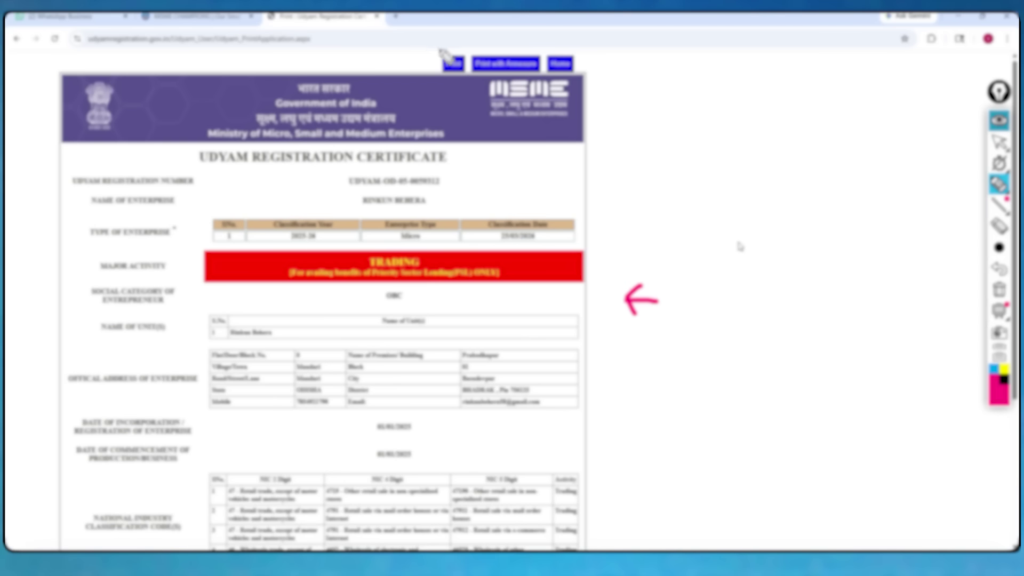
Circle the certificate's Print and Print with Annexure options.
mouse_move(444, 46)
left_mouse_down()
mouse_move(456, 86)
mouse_move(472, 65)
mouse_move(462, 51)
left_mouse_up()
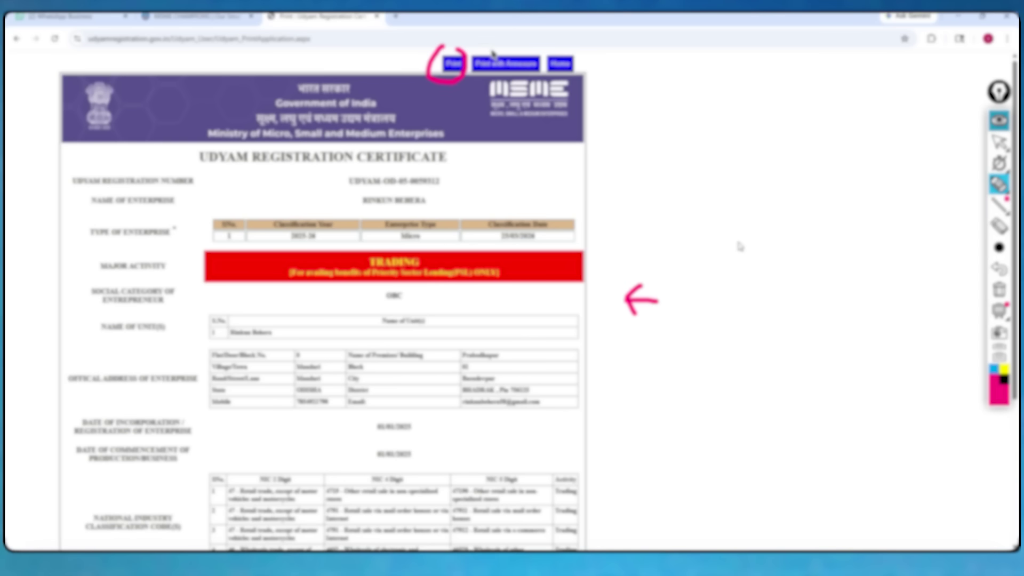
mouse_move(493, 48)
left_mouse_down()
mouse_move(475, 48)
mouse_move(476, 83)
mouse_move(536, 95)
mouse_move(556, 59)
mouse_move(497, 48)
left_mouse_up()
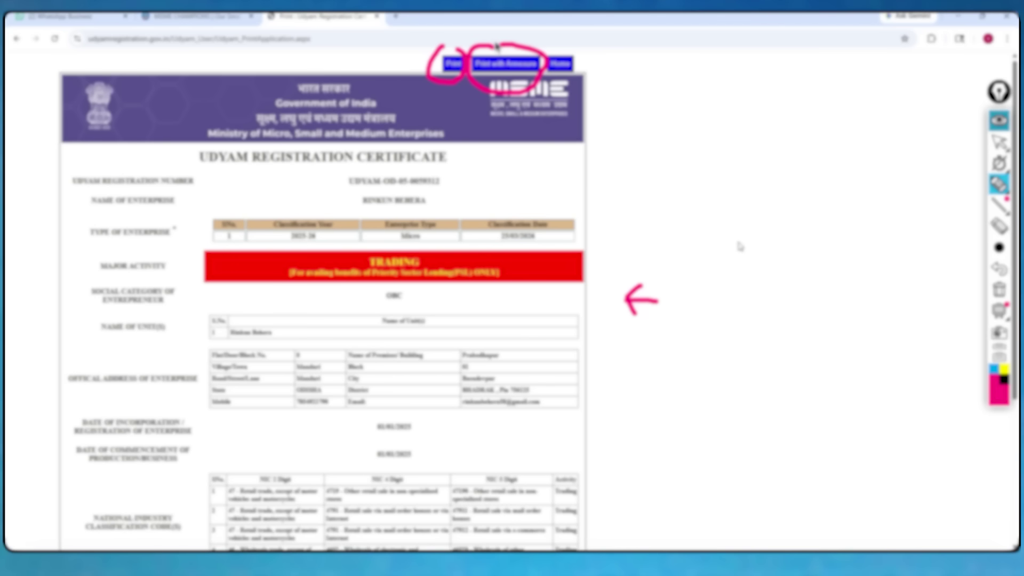
mouse_move(496, 47)
left_mouse_down()
mouse_move(572, 101)
mouse_move(546, 79)
mouse_move(551, 92)
left_mouse_up()
mouse_move(533, 44)
left_mouse_down()
mouse_move(550, 24)
mouse_move(532, 43)
mouse_move(550, 41)
left_mouse_up()
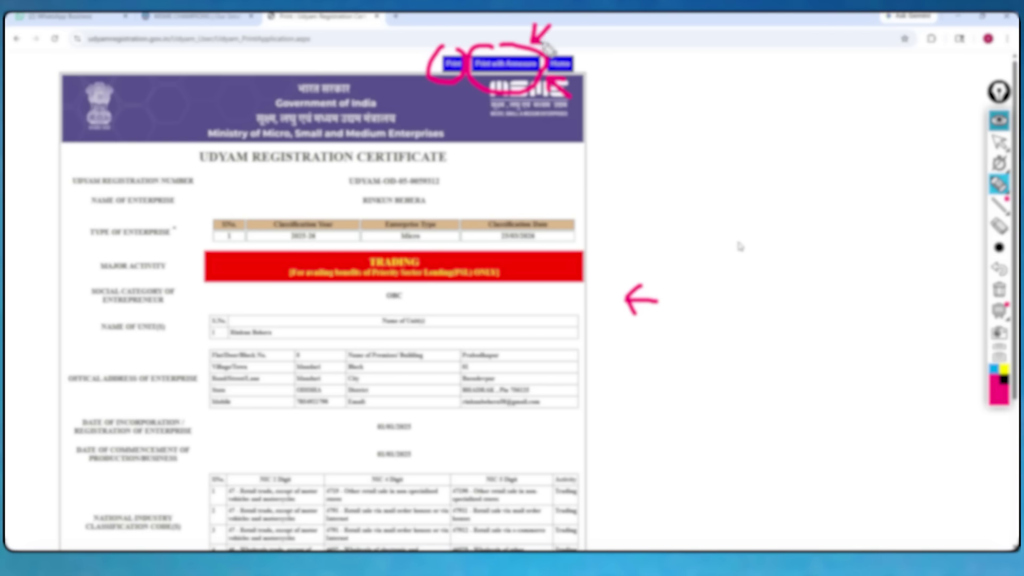